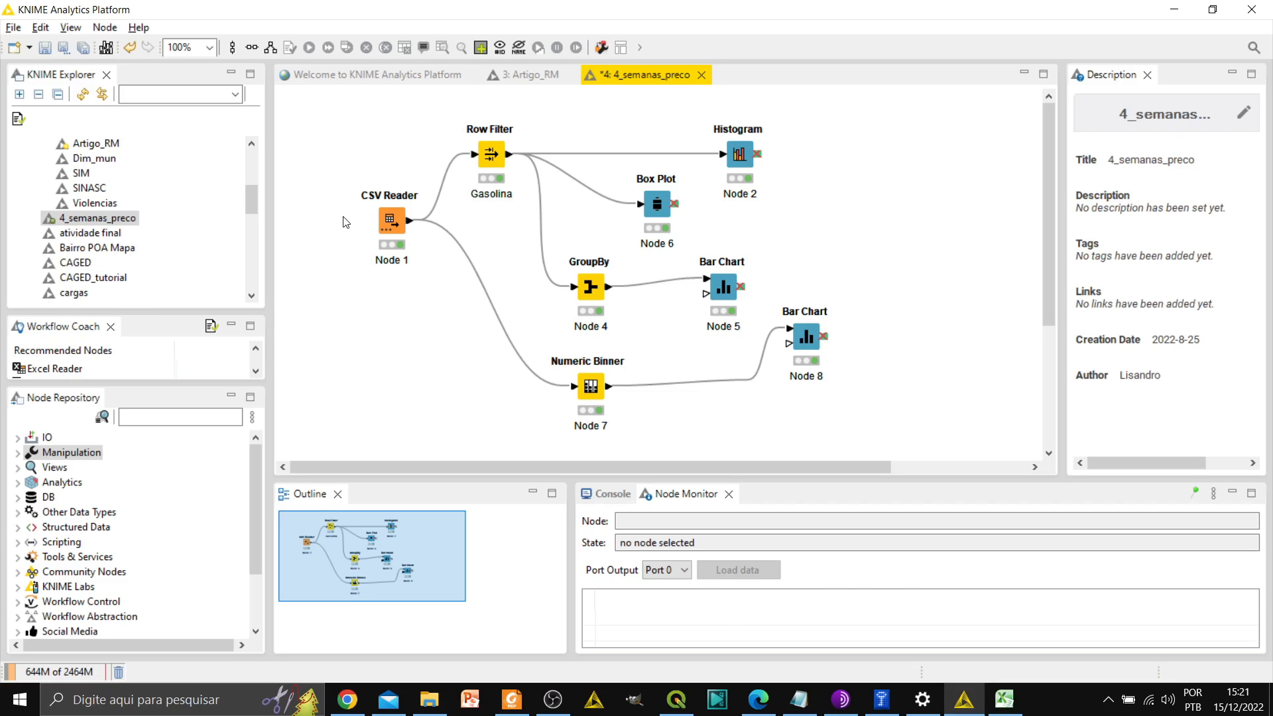
Step: Open the CSV Reader's output file table and look across its columns
click(396, 221)
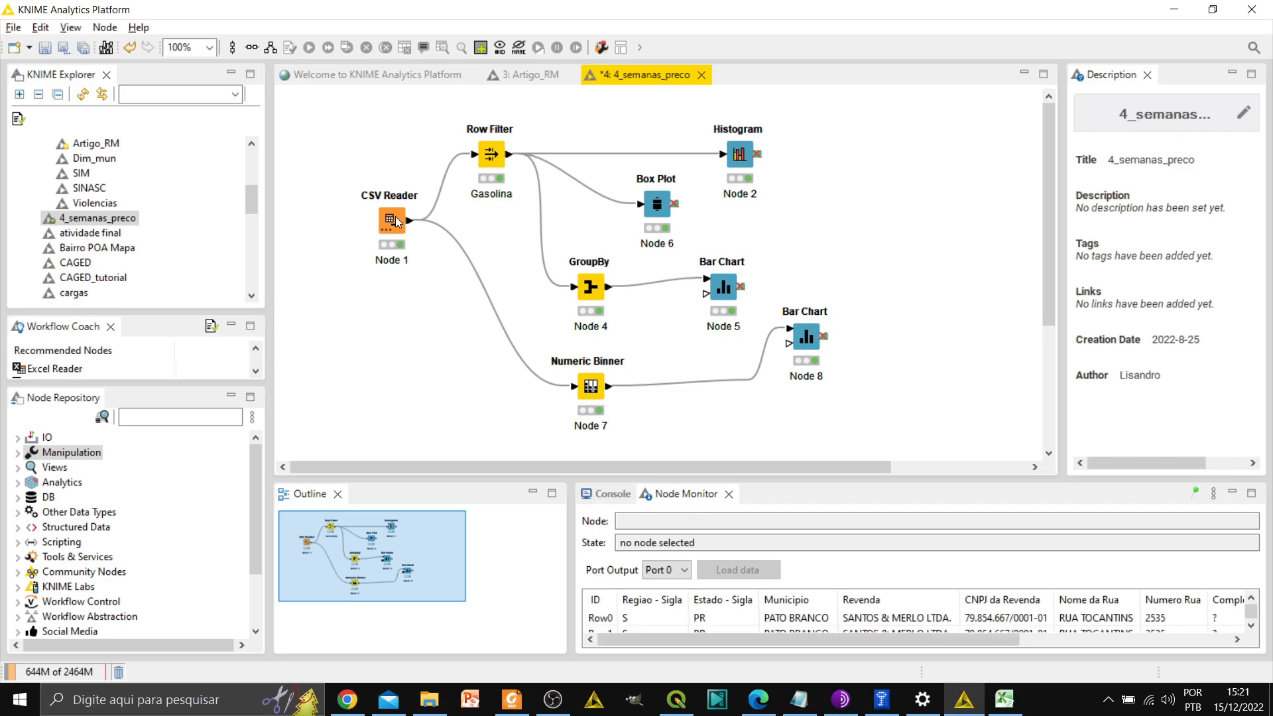
right_click(396, 221)
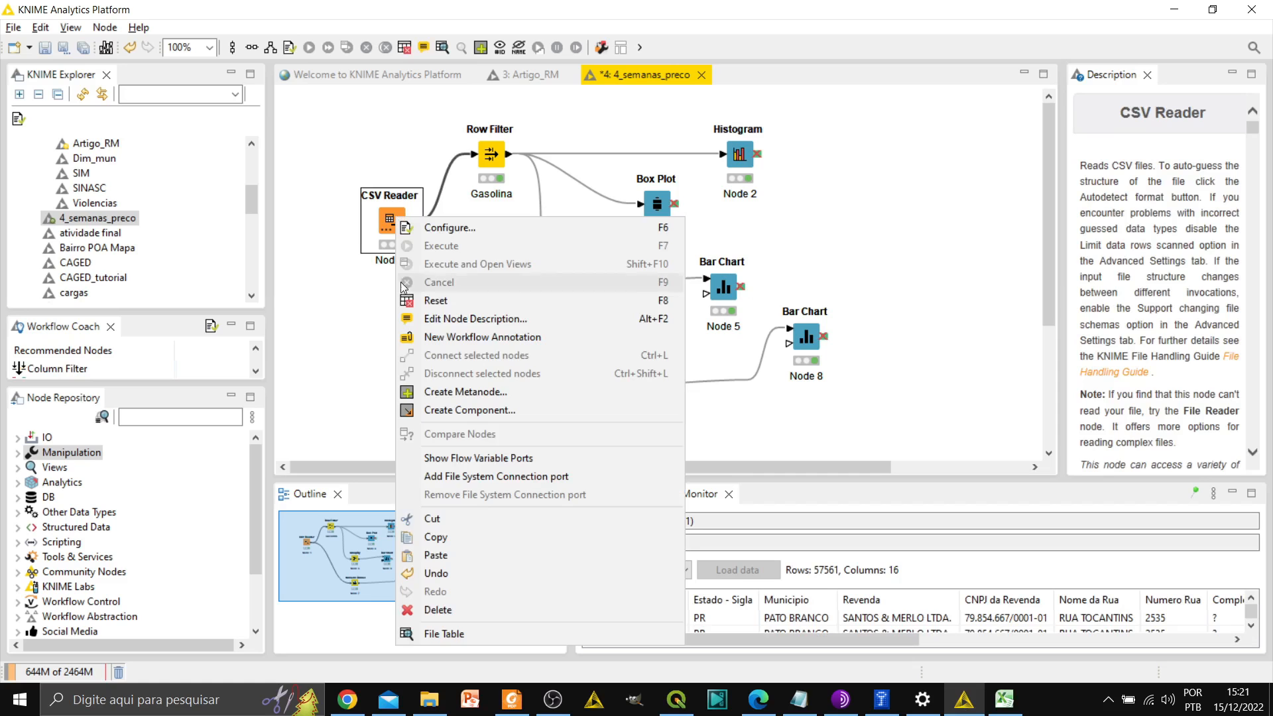
click(440, 632)
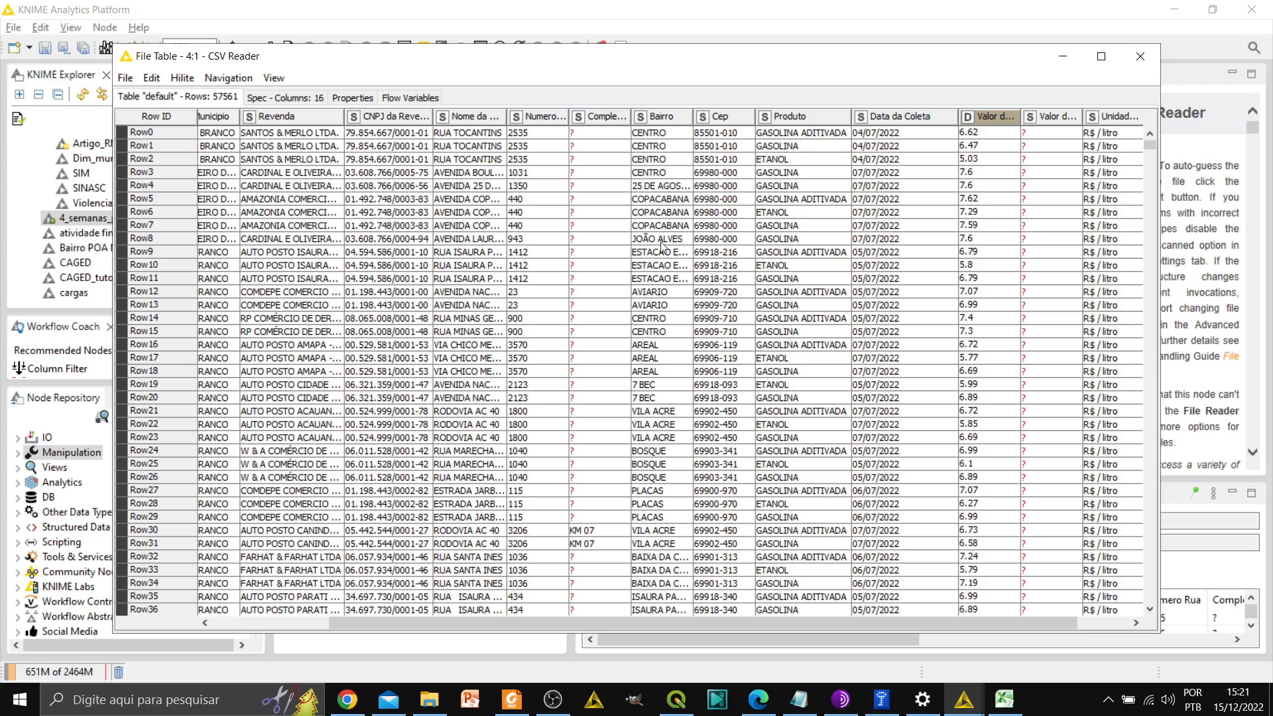
drag(521, 622, 390, 620)
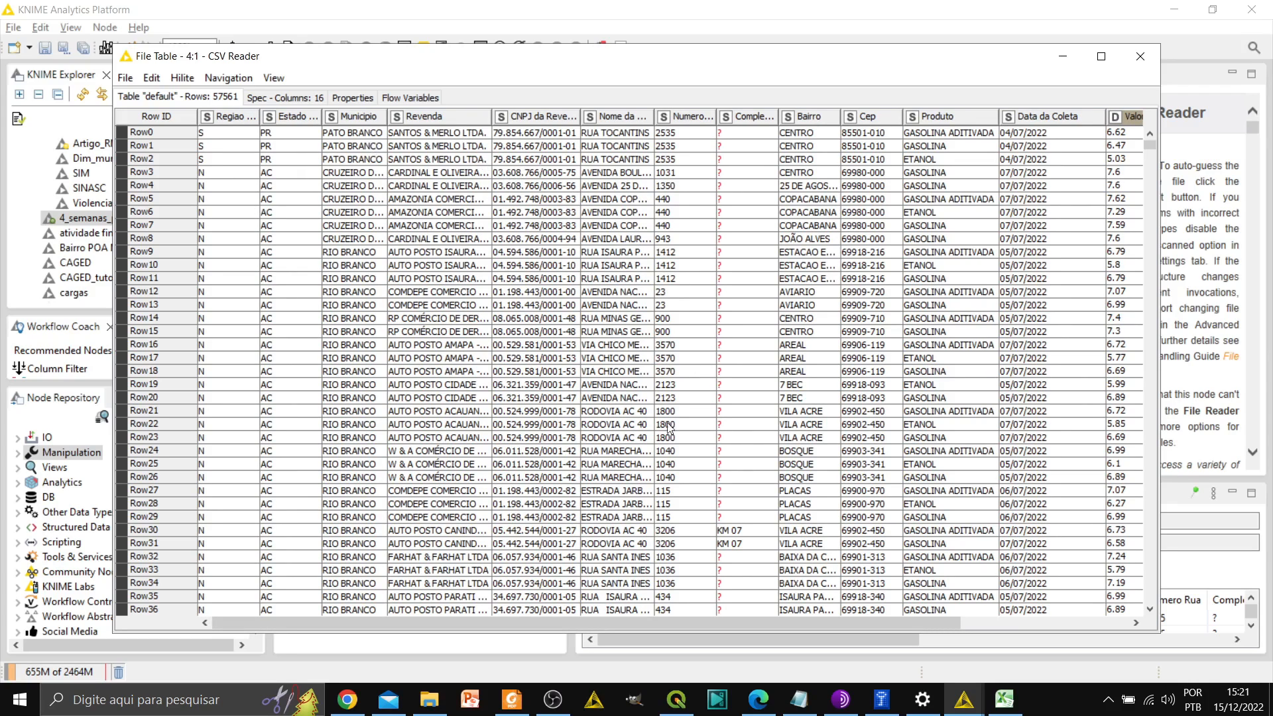
drag(691, 623, 940, 642)
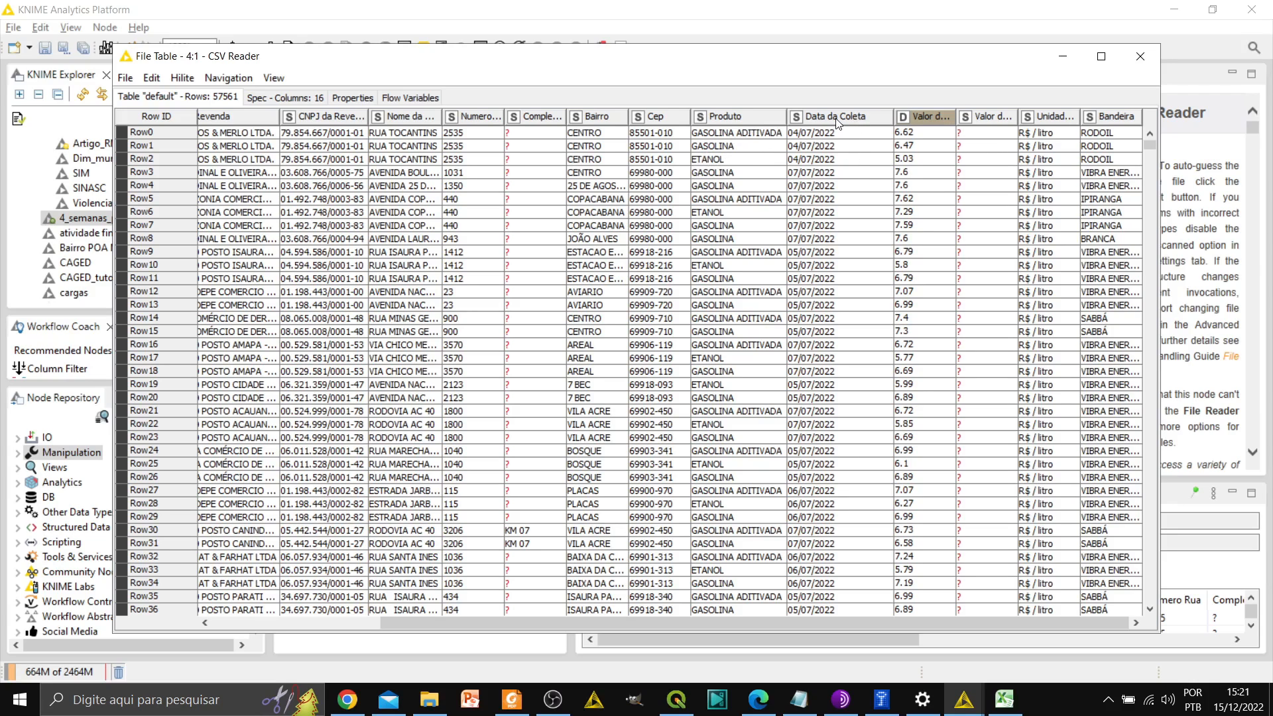
Step: Examine the Data da Coleta dates at the start and around the middle of the file table, then close it
drag(840, 138, 827, 392)
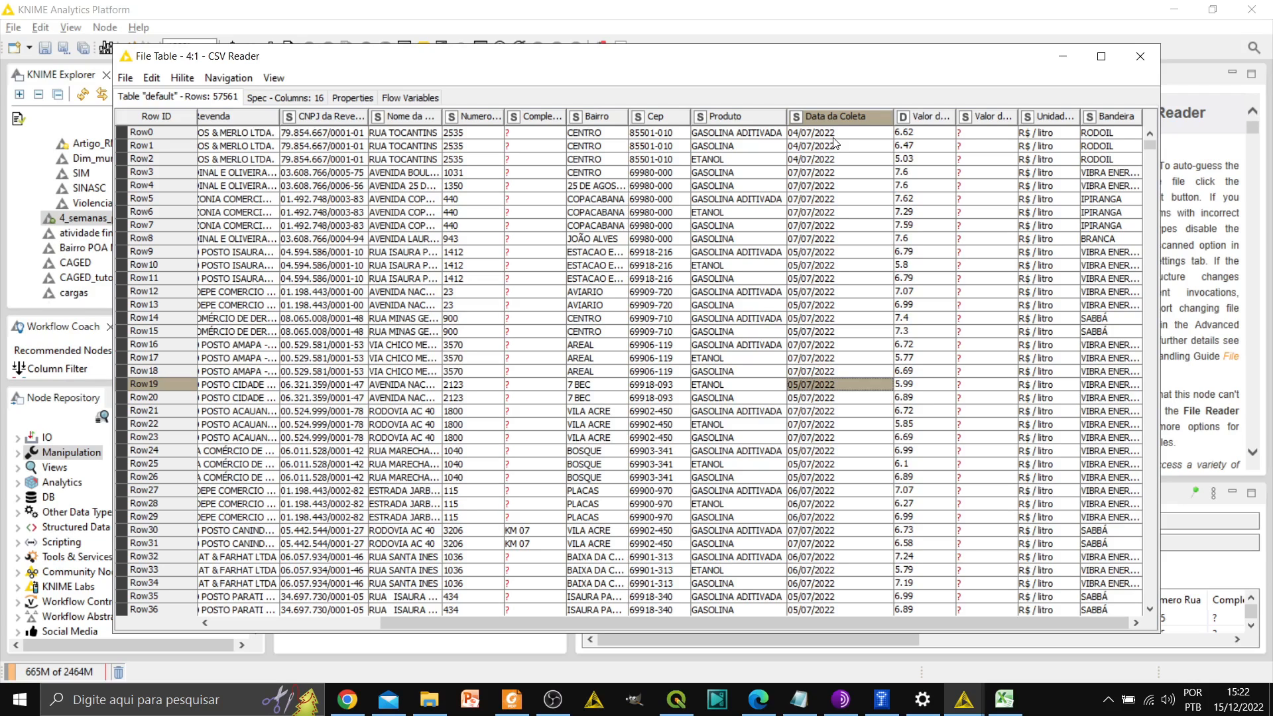
click(796, 135)
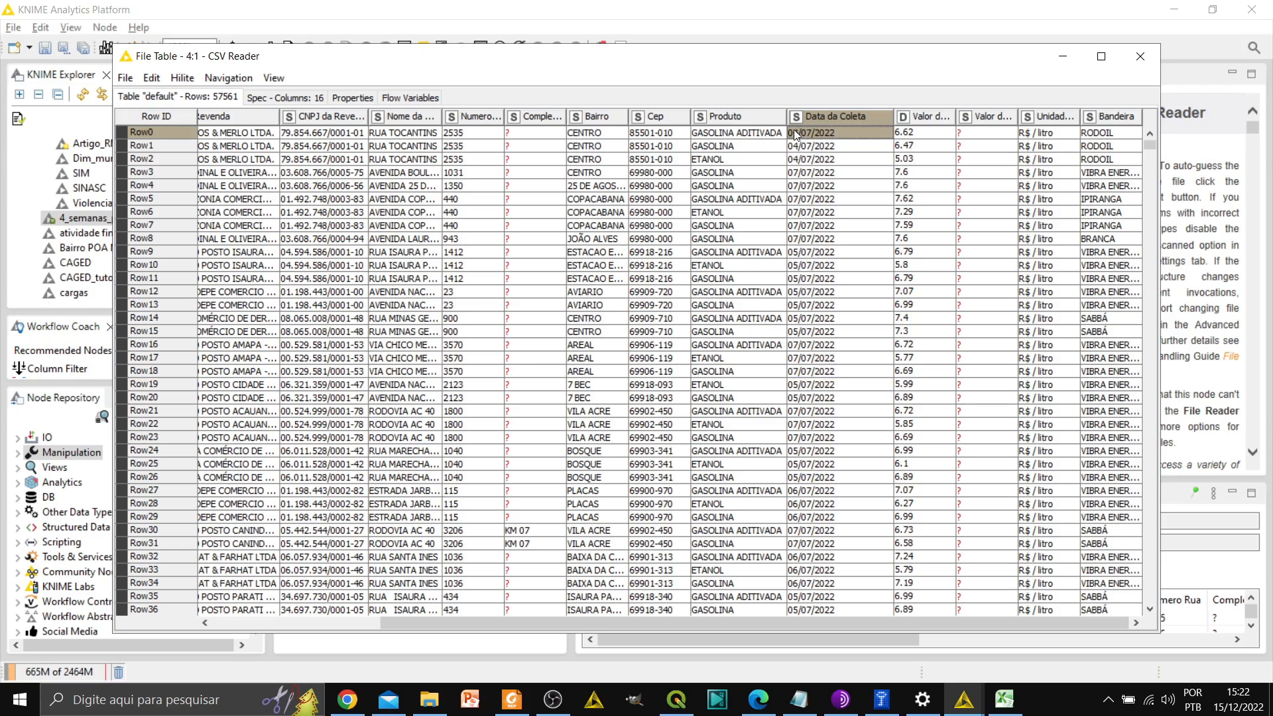
scroll(785, 332, down, 1)
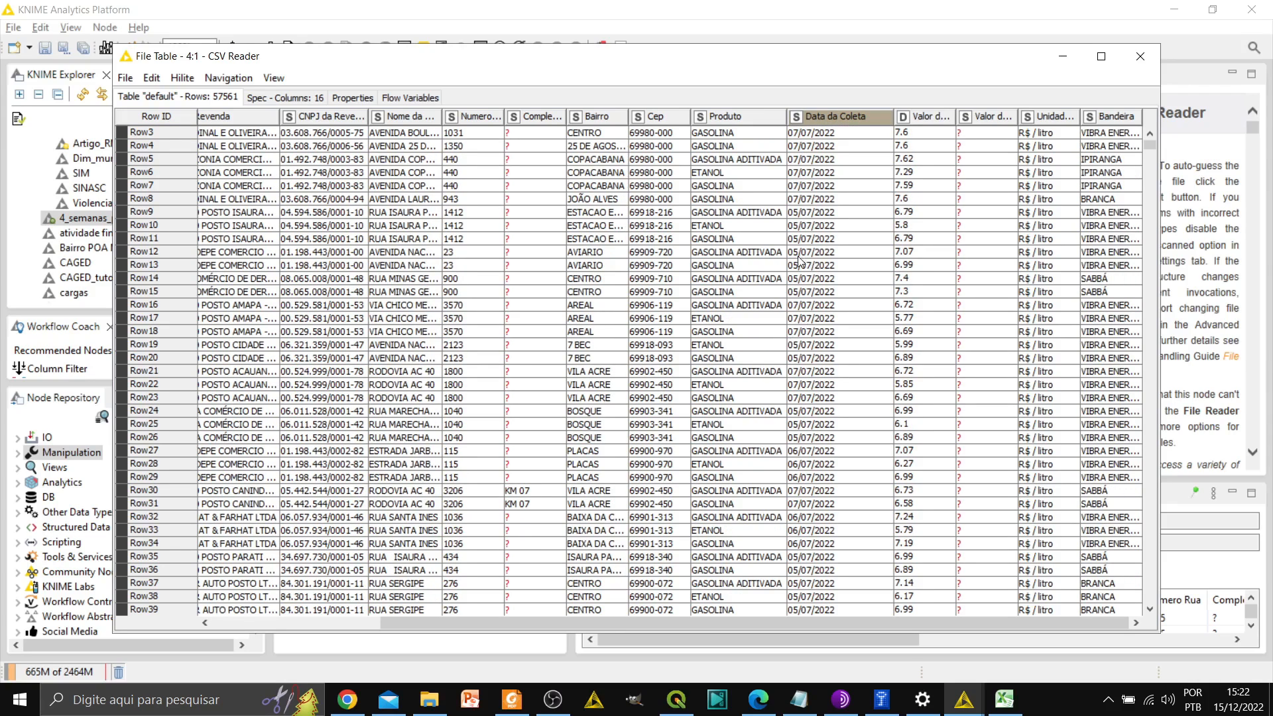
scroll(794, 247, down, 18)
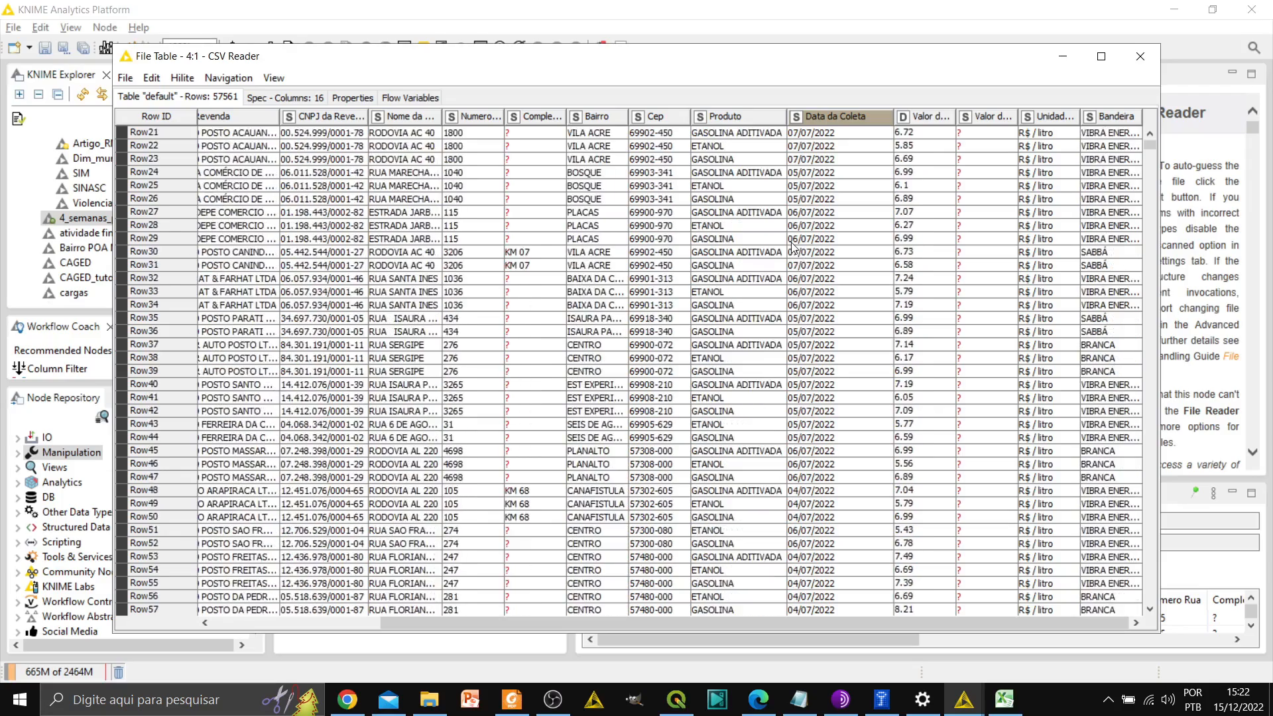
scroll(794, 247, down, 20)
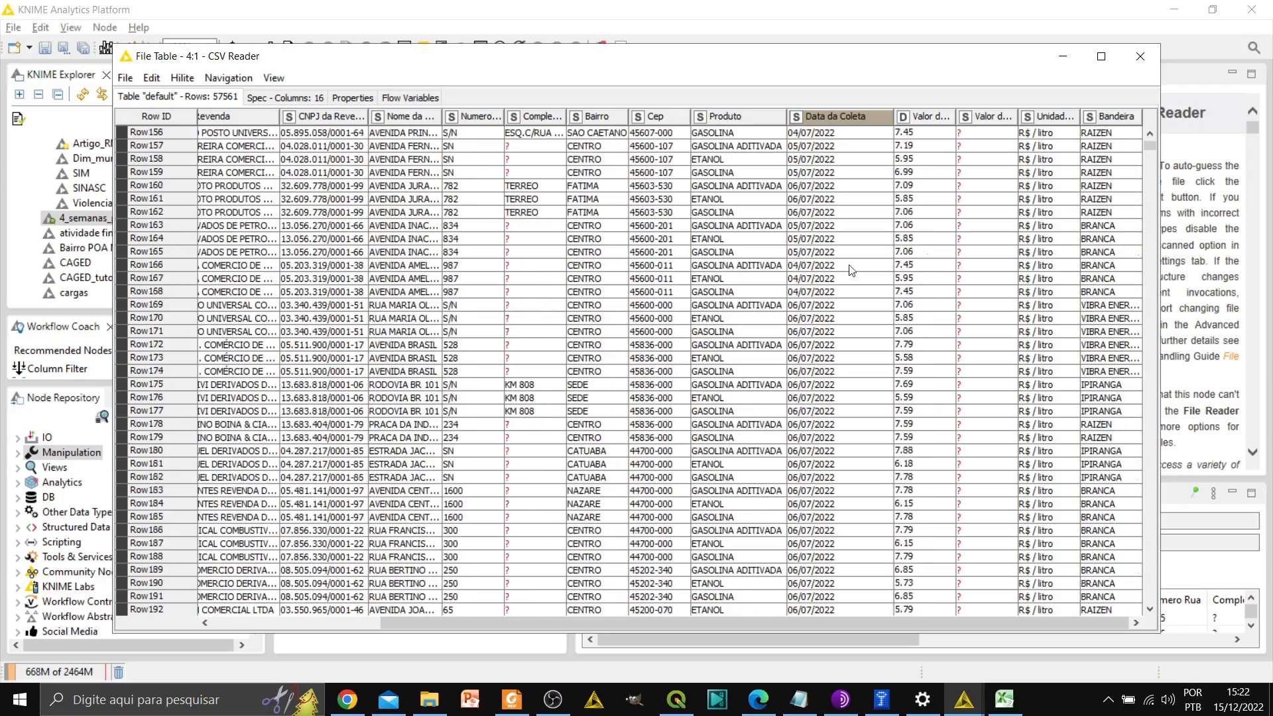
drag(1152, 154, 1152, 369)
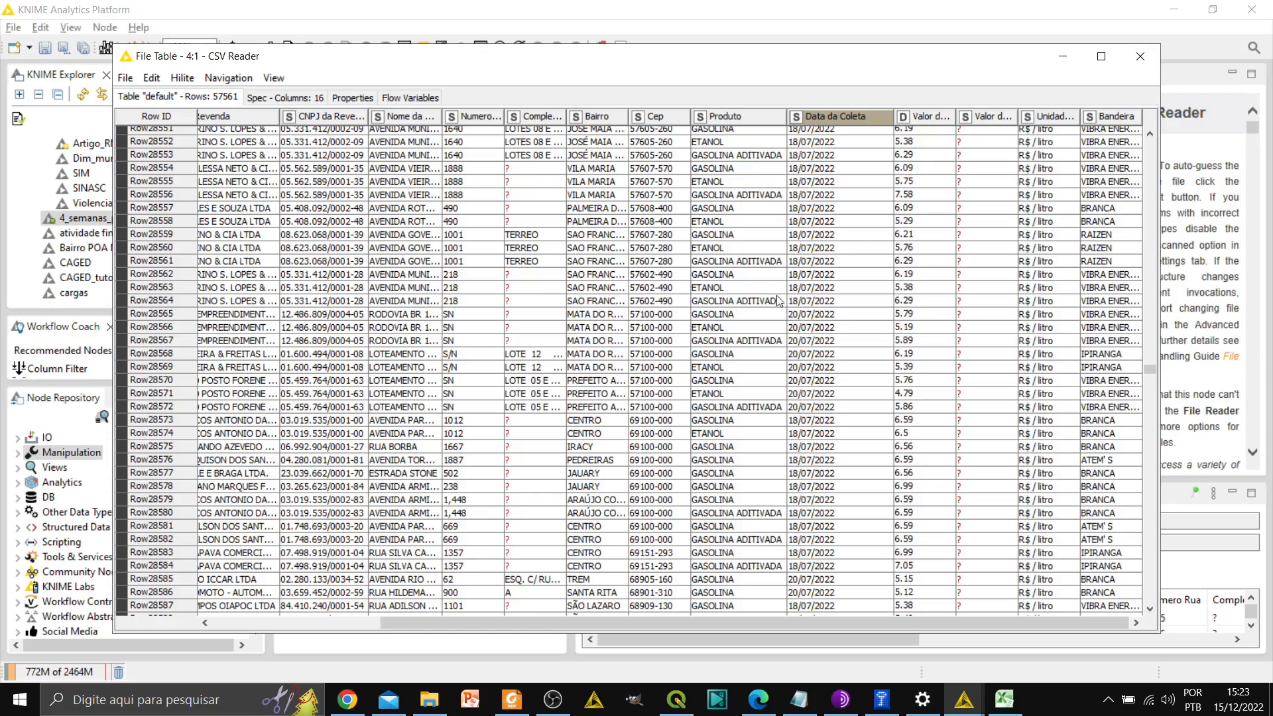
scroll(797, 321, up, 20)
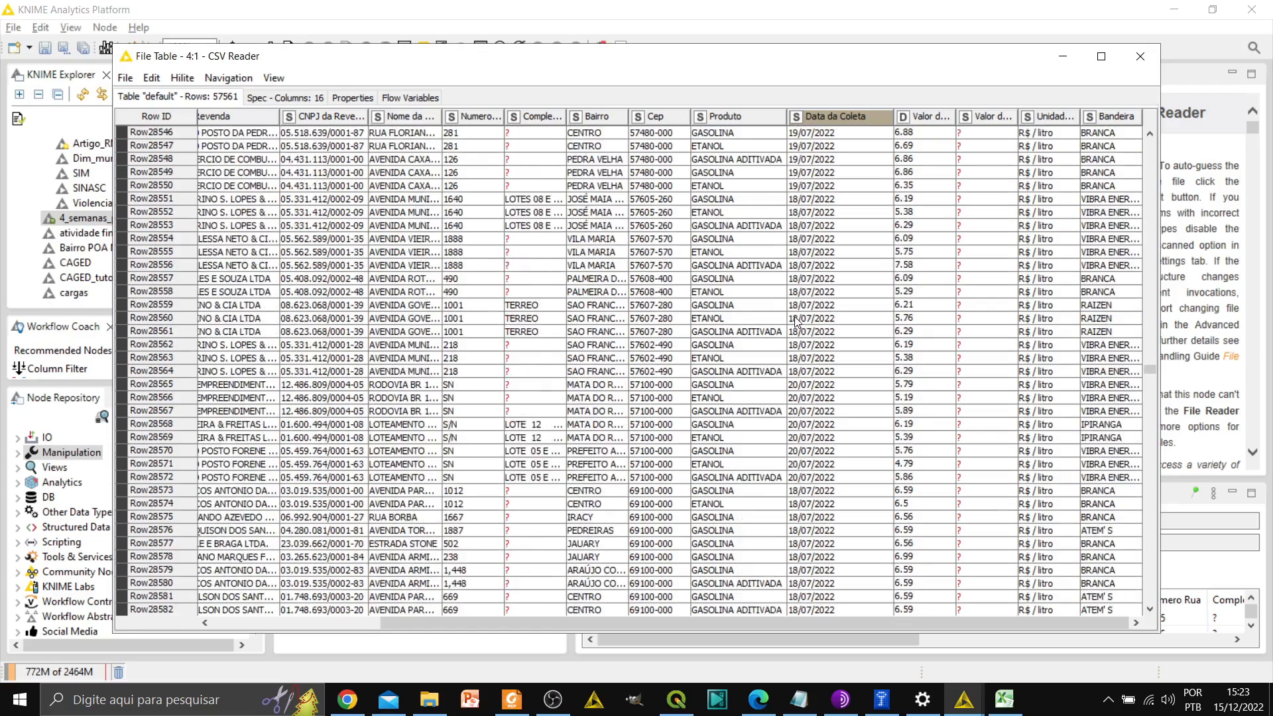
scroll(797, 321, up, 19)
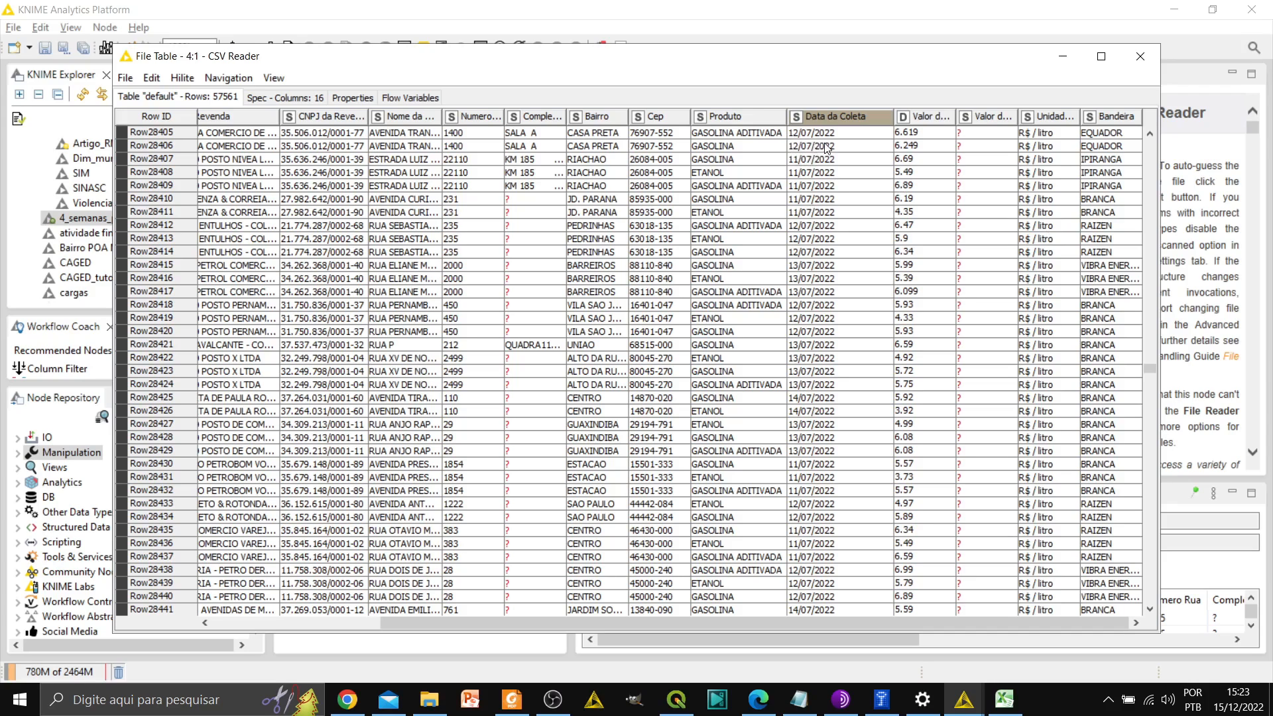
click(1139, 61)
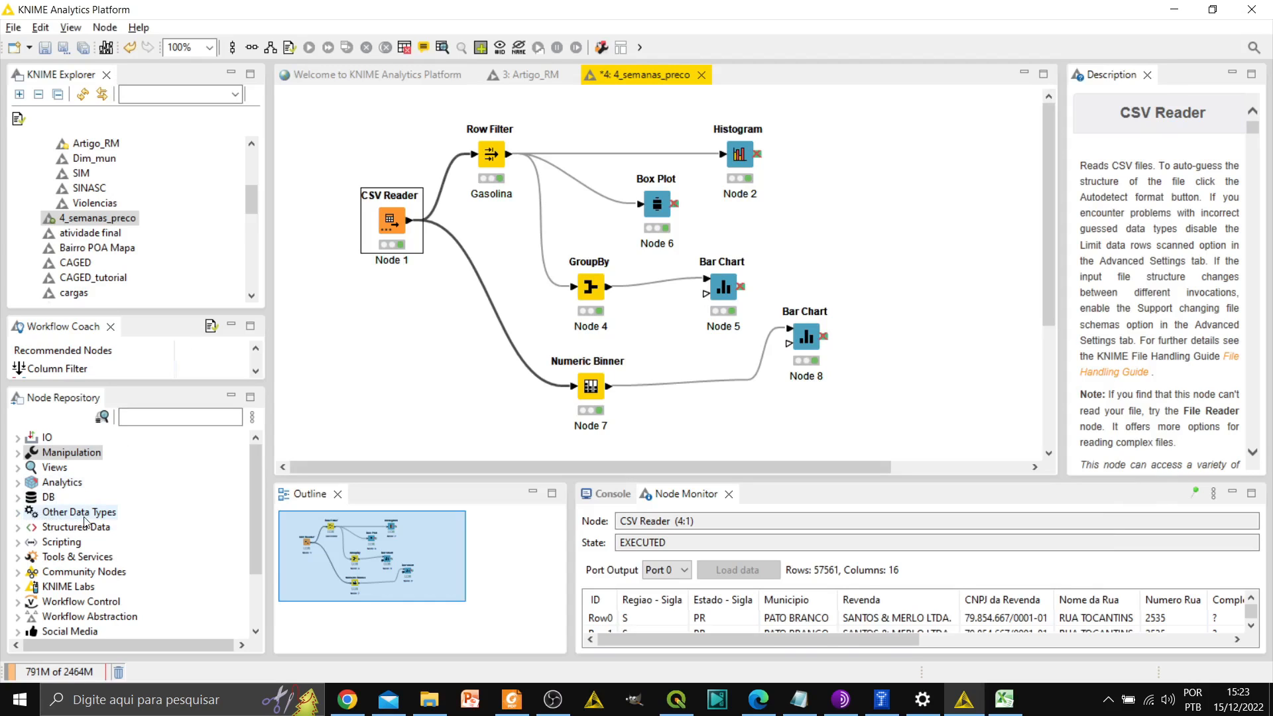
Step: Browse the Time Series nodes under Other Data Types and select String to Date&Time among the Transform nodes
click(18, 513)
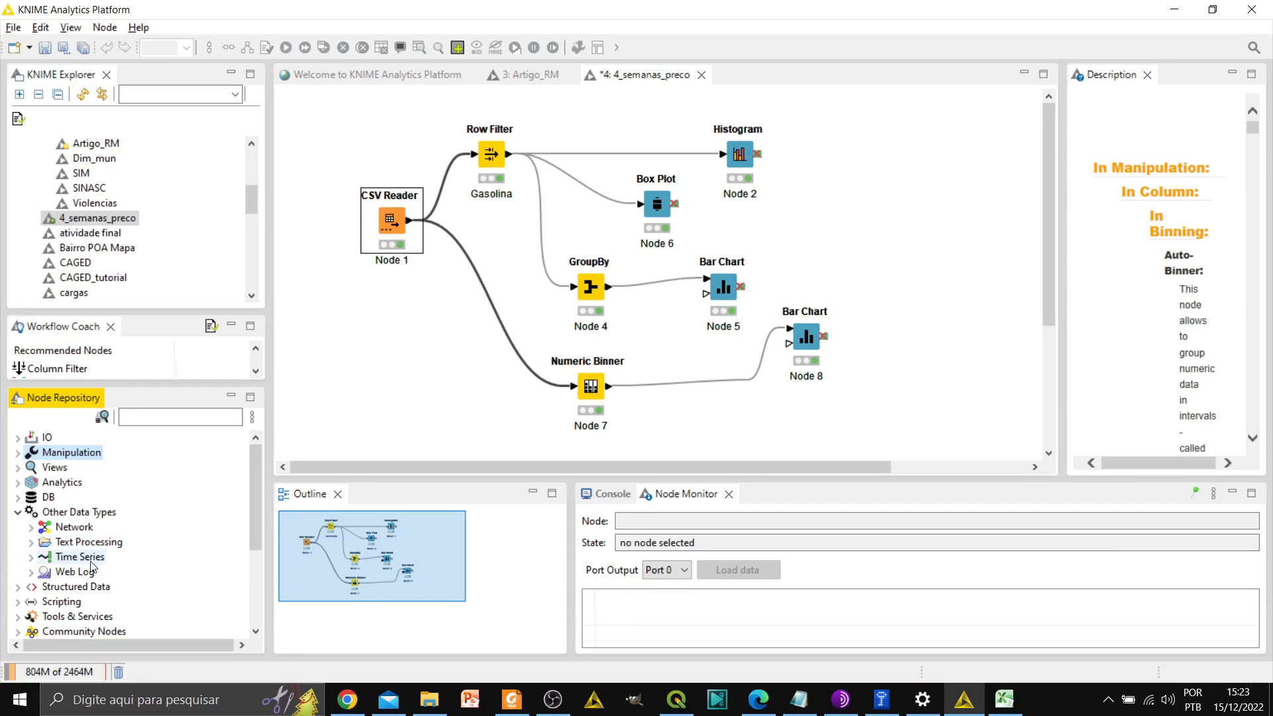
click(32, 557)
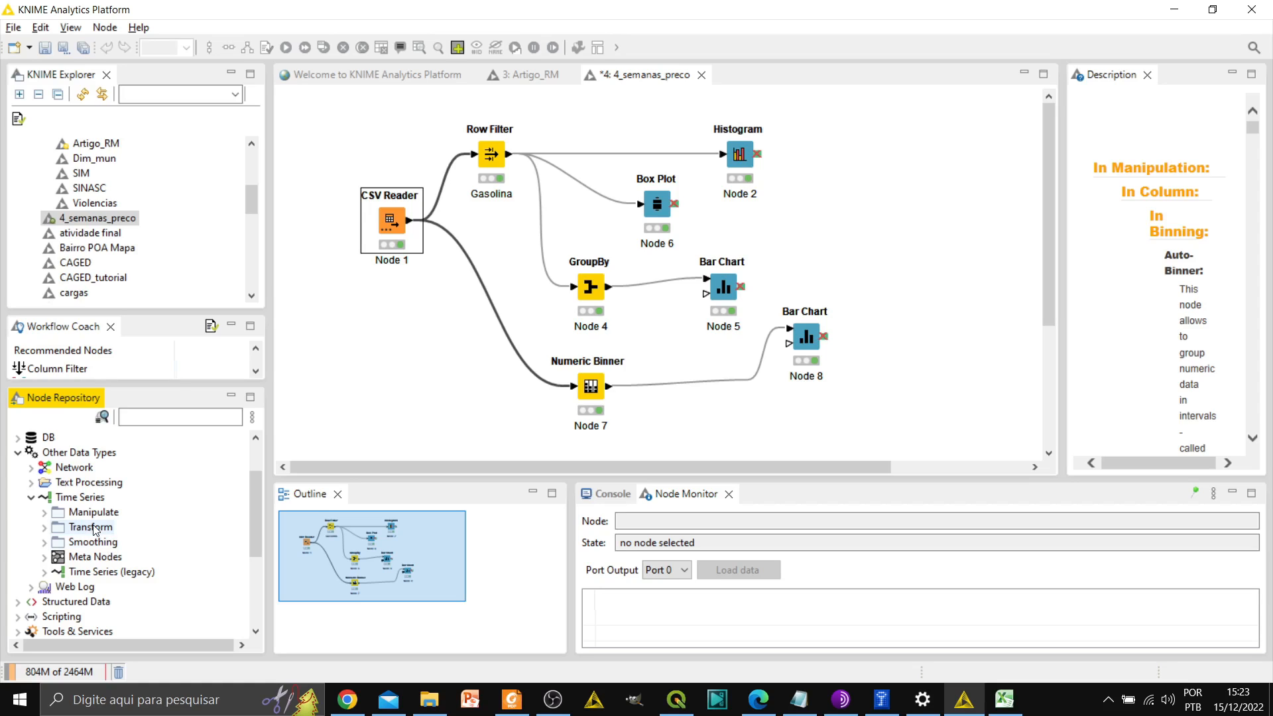
click(43, 514)
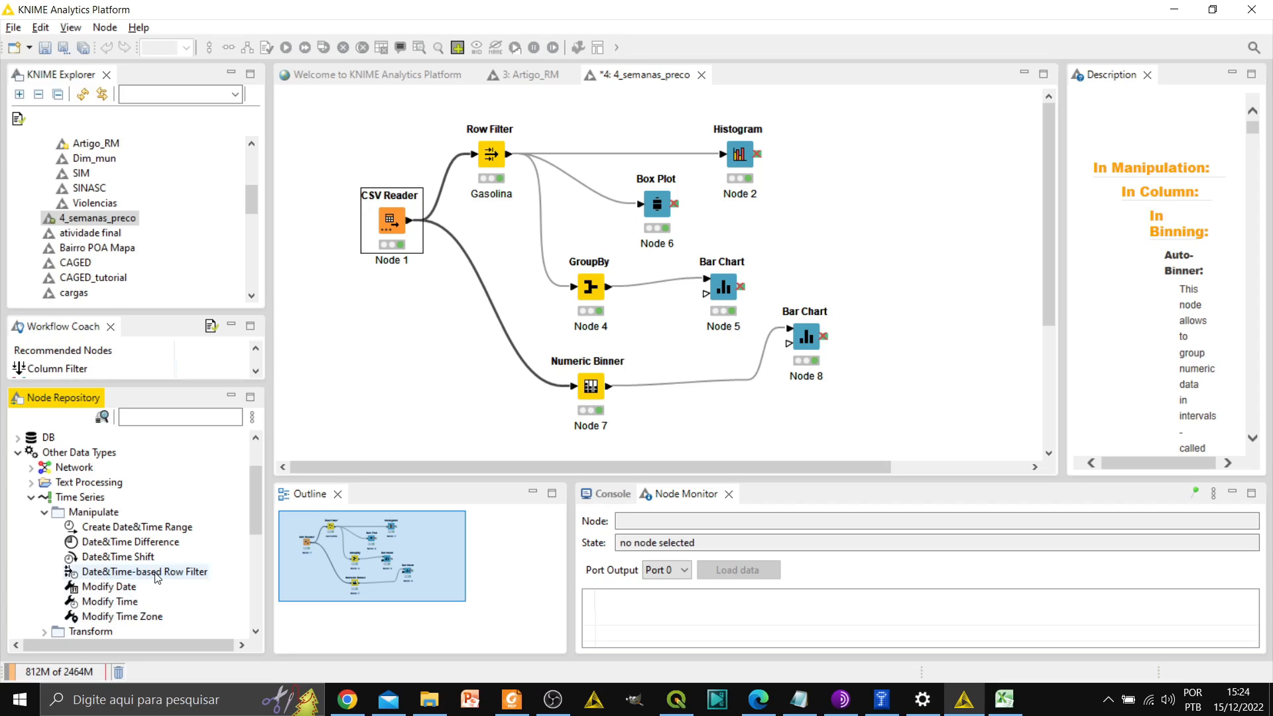
click(44, 513)
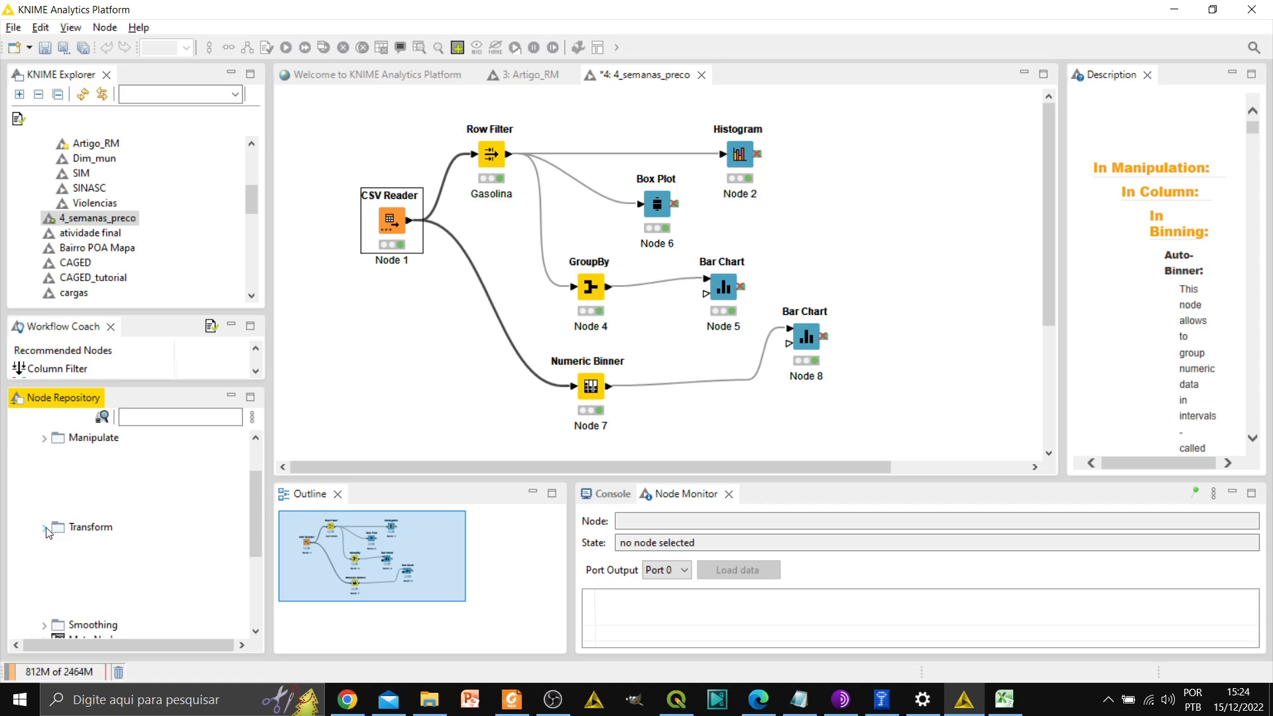
click(44, 529)
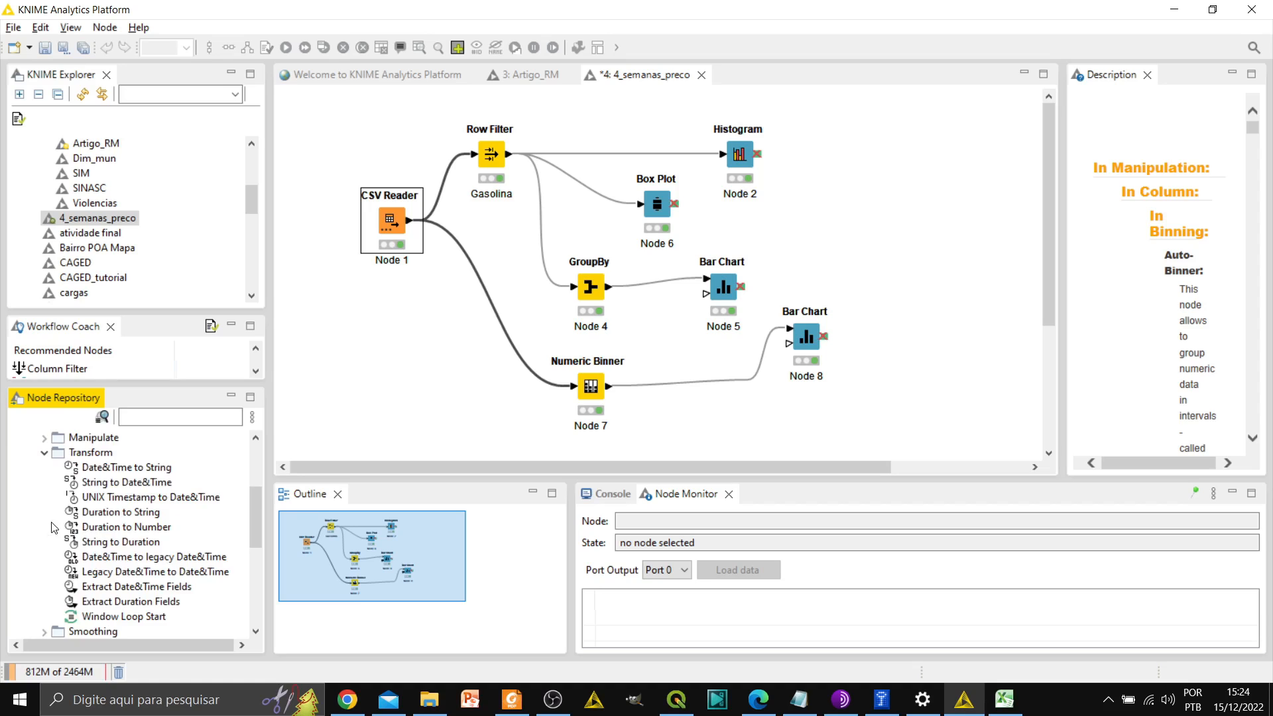
click(108, 488)
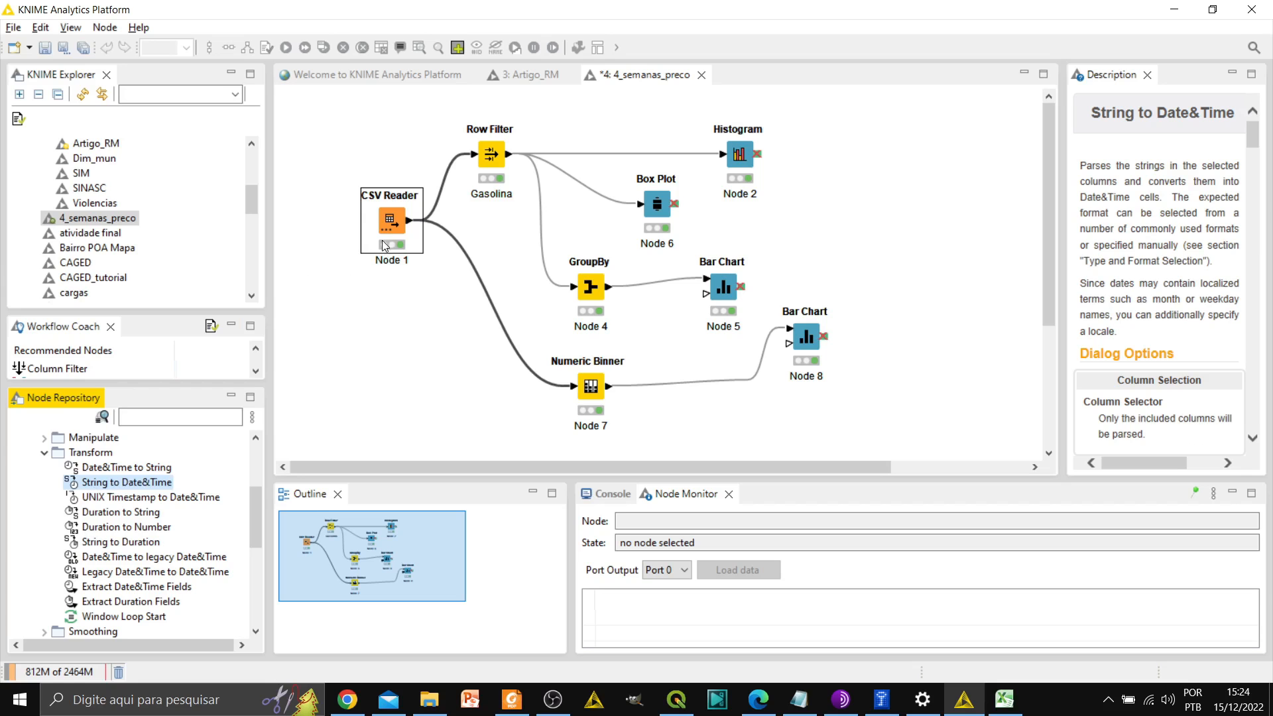
Step: Check the data type of the Data da Coleta column in the CSV Reader's file table and close the table
right_click(396, 223)
click(524, 635)
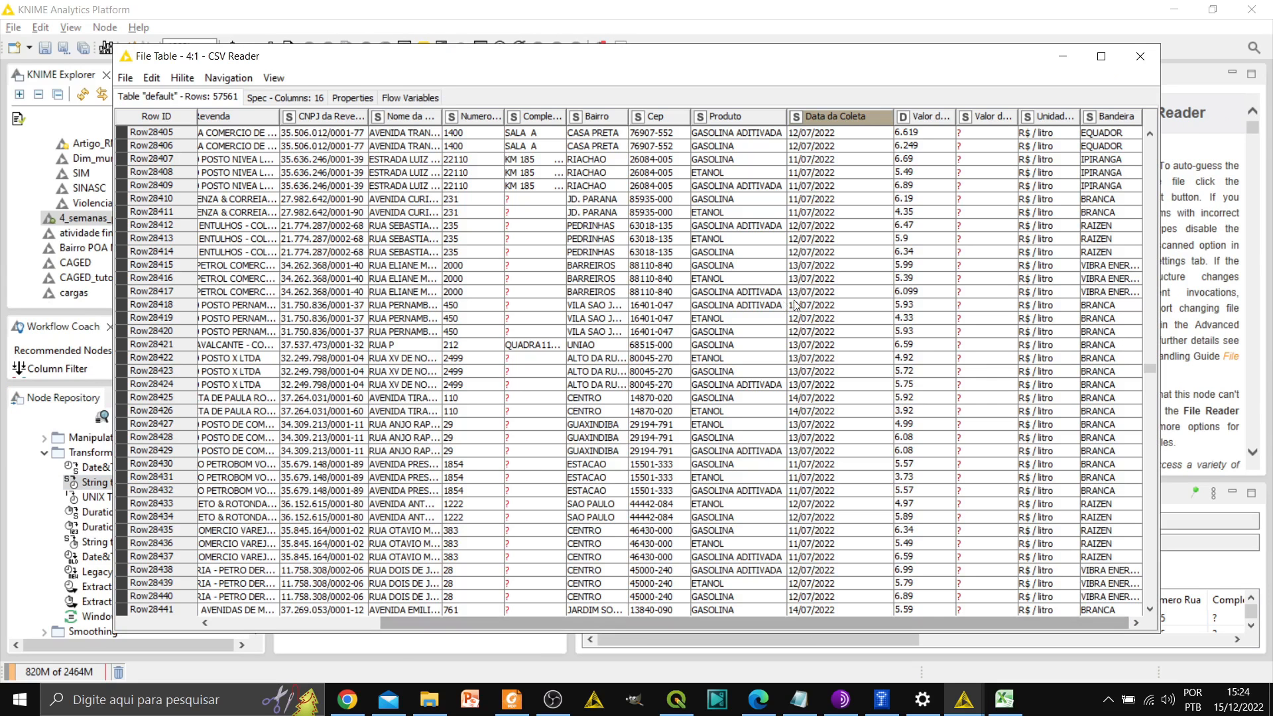
click(929, 119)
click(820, 121)
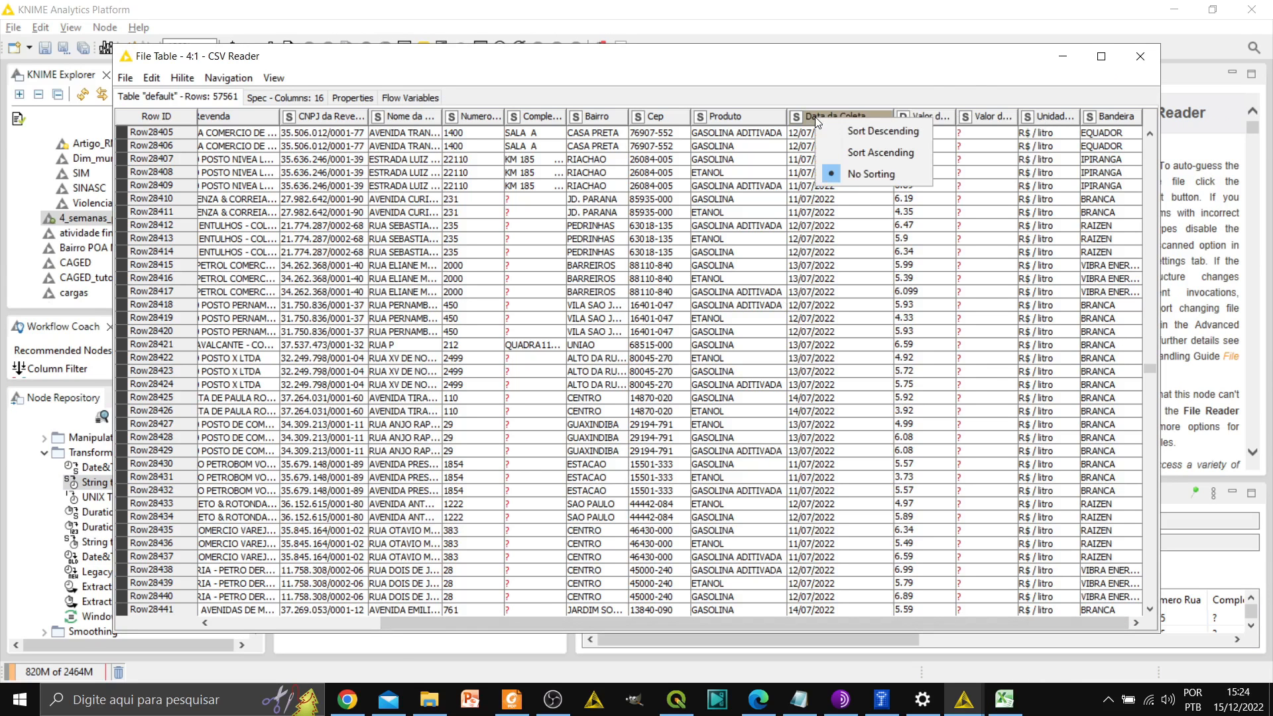
click(813, 159)
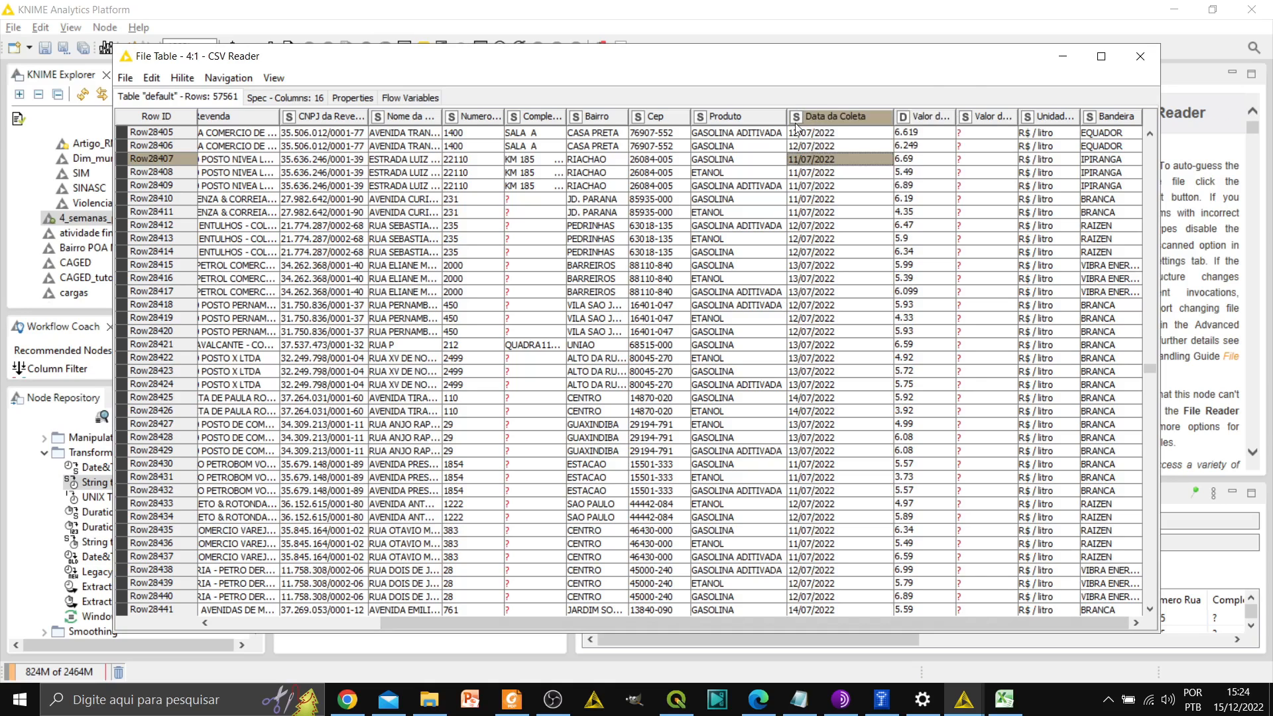
click(1144, 59)
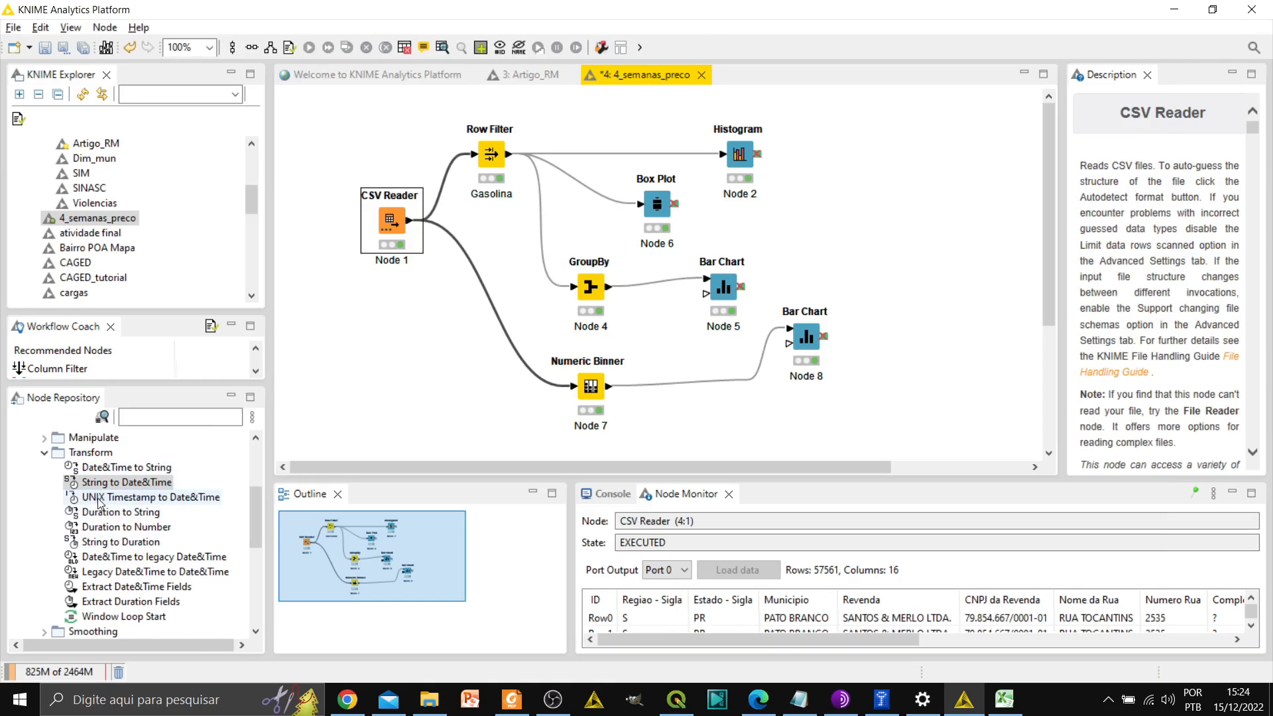
Step: Add a String to Date&Time node to the workflow, below and beside the Numeric Binner
drag(107, 482, 707, 437)
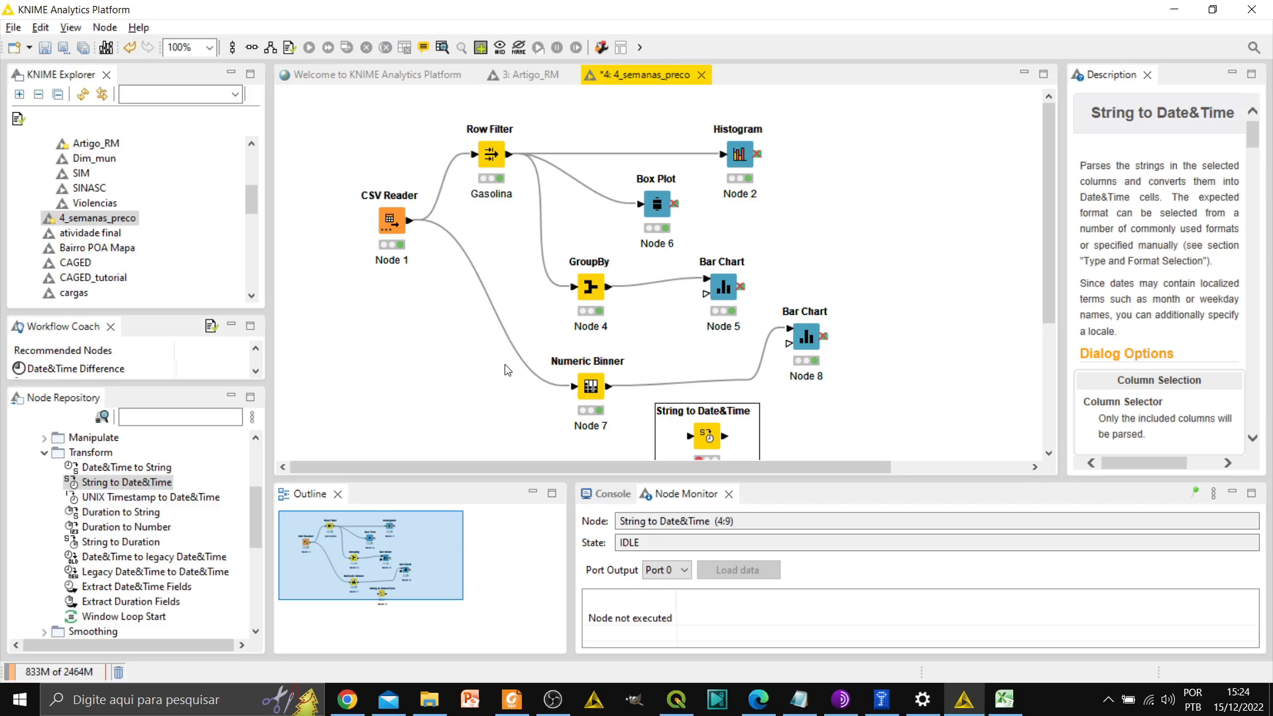
click(396, 227)
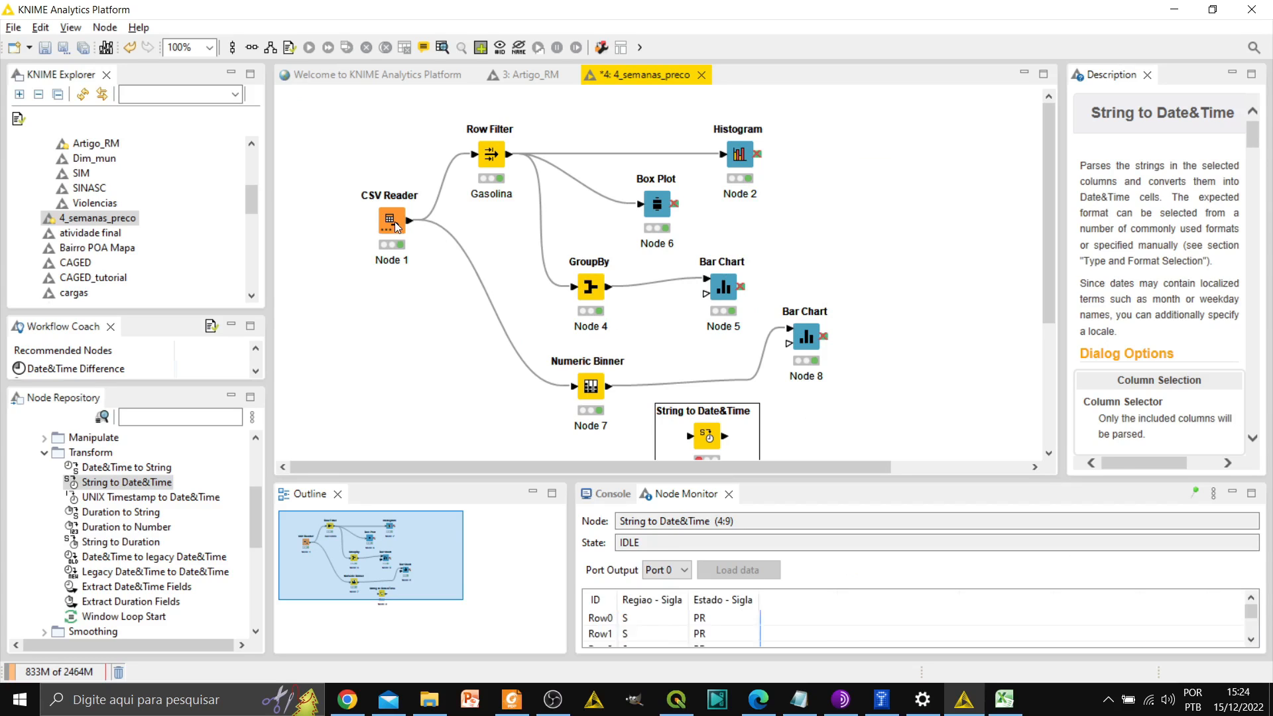
Step: Review the binned data output of the Numeric Binner and close the table
click(597, 391)
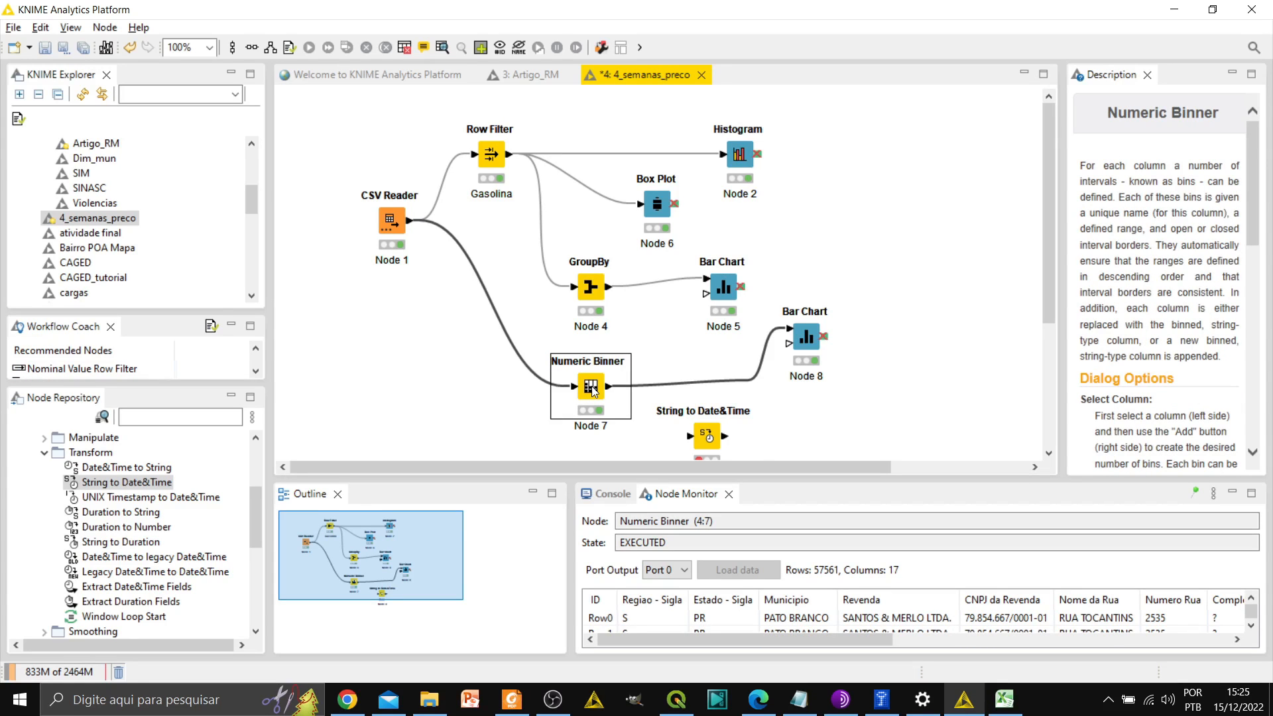
right_click(592, 392)
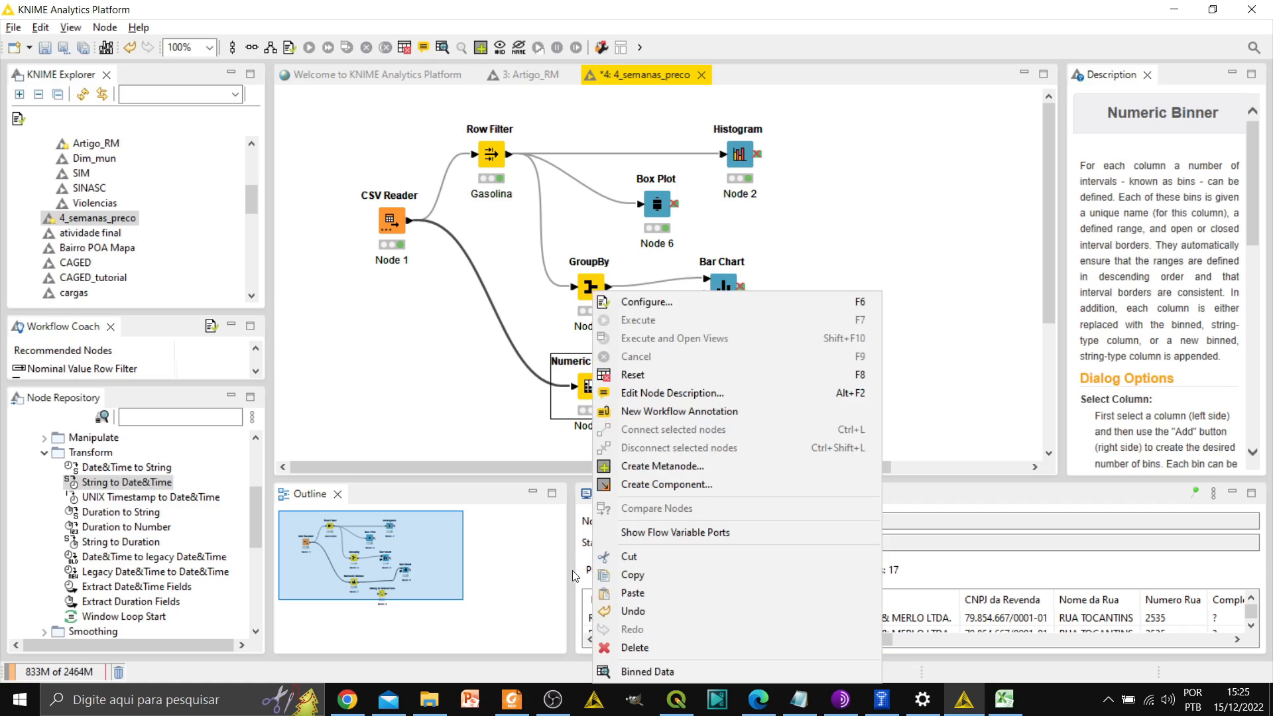
click(640, 671)
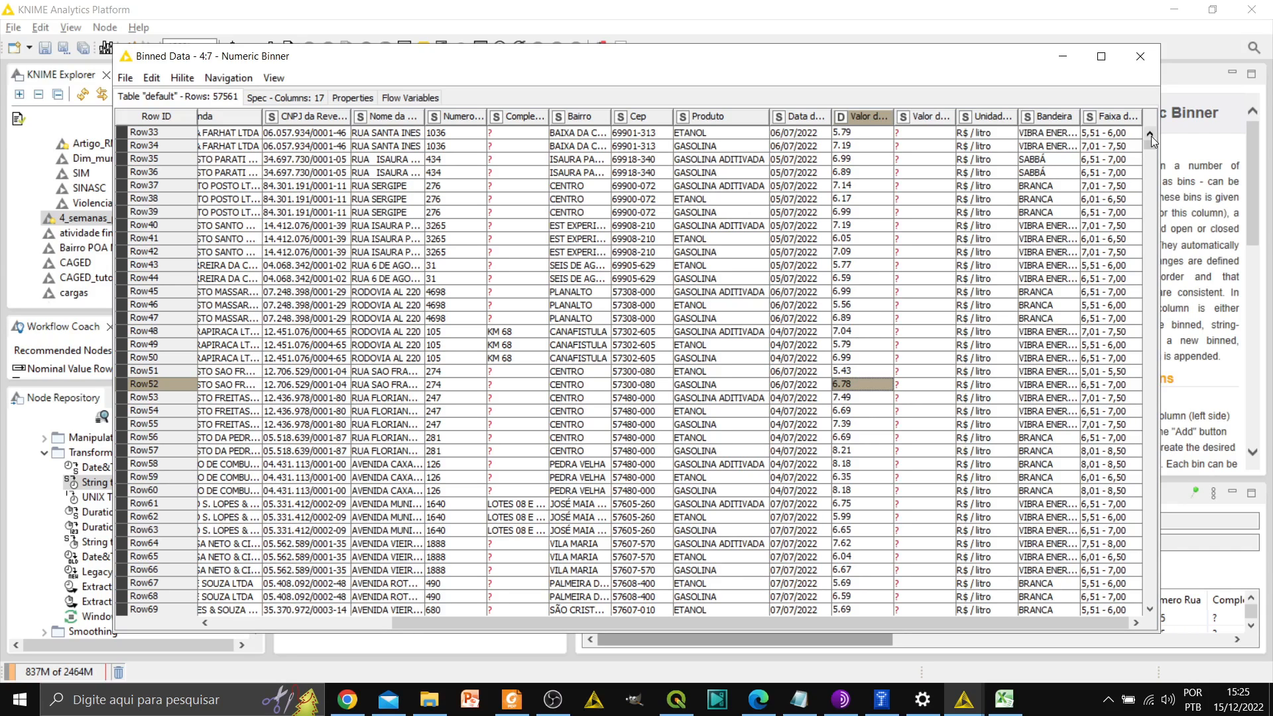
click(1151, 71)
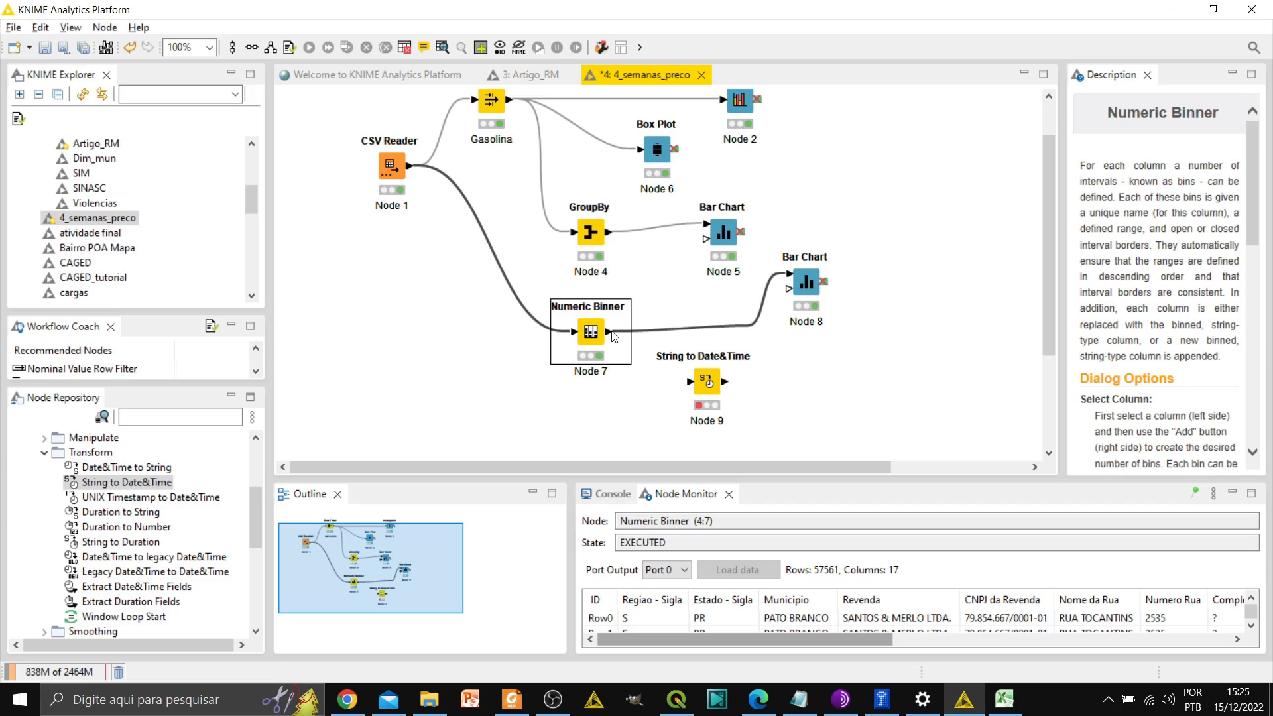
Step: Connect the Numeric Binner's output to the String to Date&Time node and include only the Data da Coleta column for conversion
drag(610, 331, 690, 383)
double_click(711, 383)
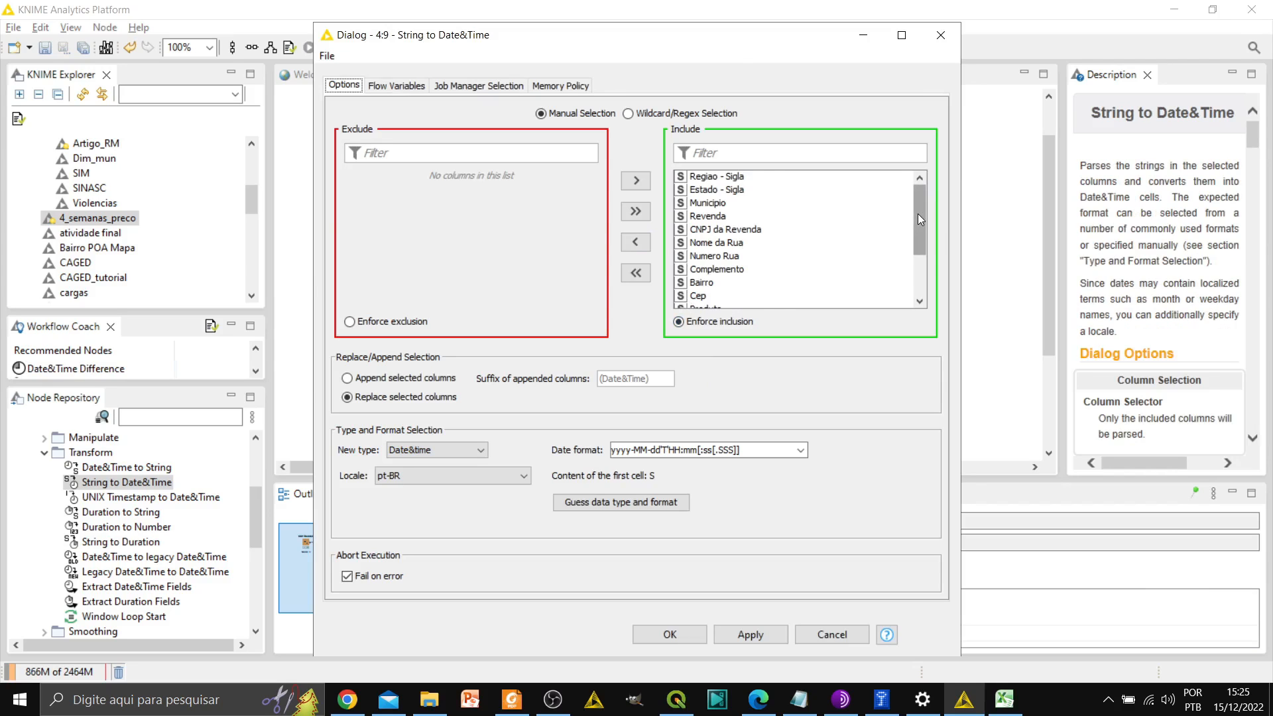
mouse_move(917, 213)
mouse_down()
mouse_move(927, 261)
mouse_move(918, 214)
mouse_up()
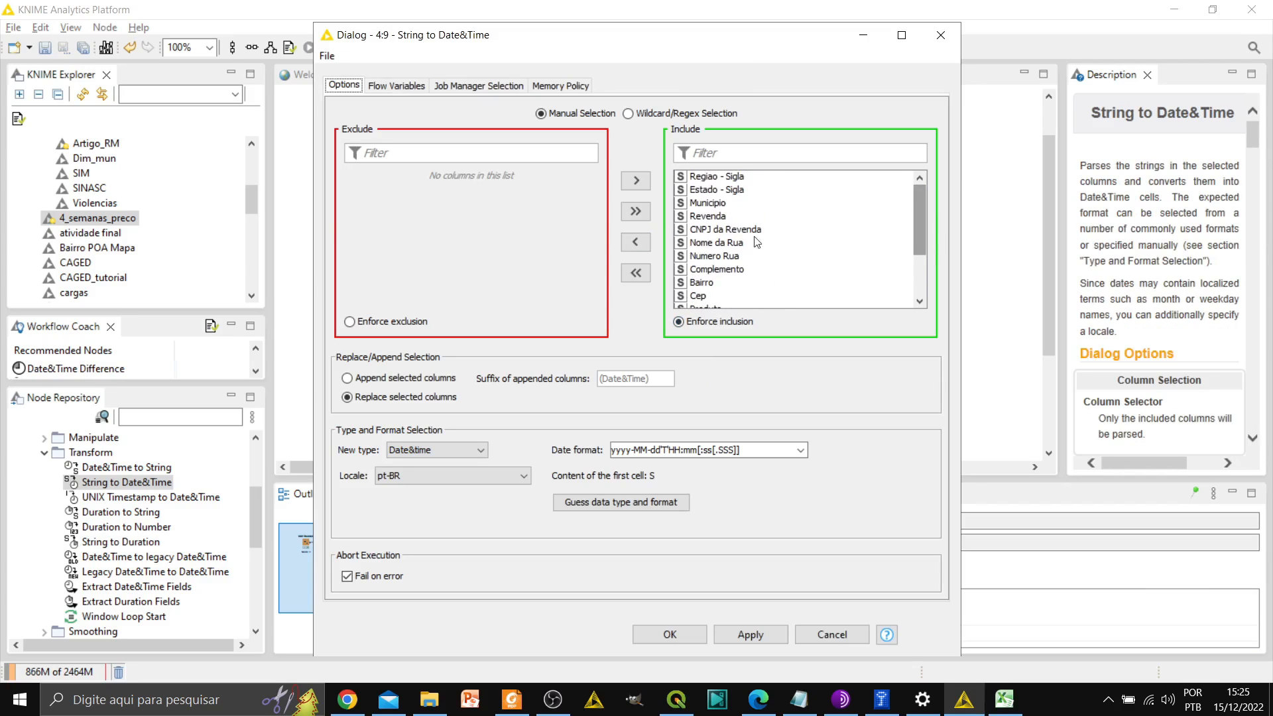
click(646, 280)
scroll(494, 256, down, 2)
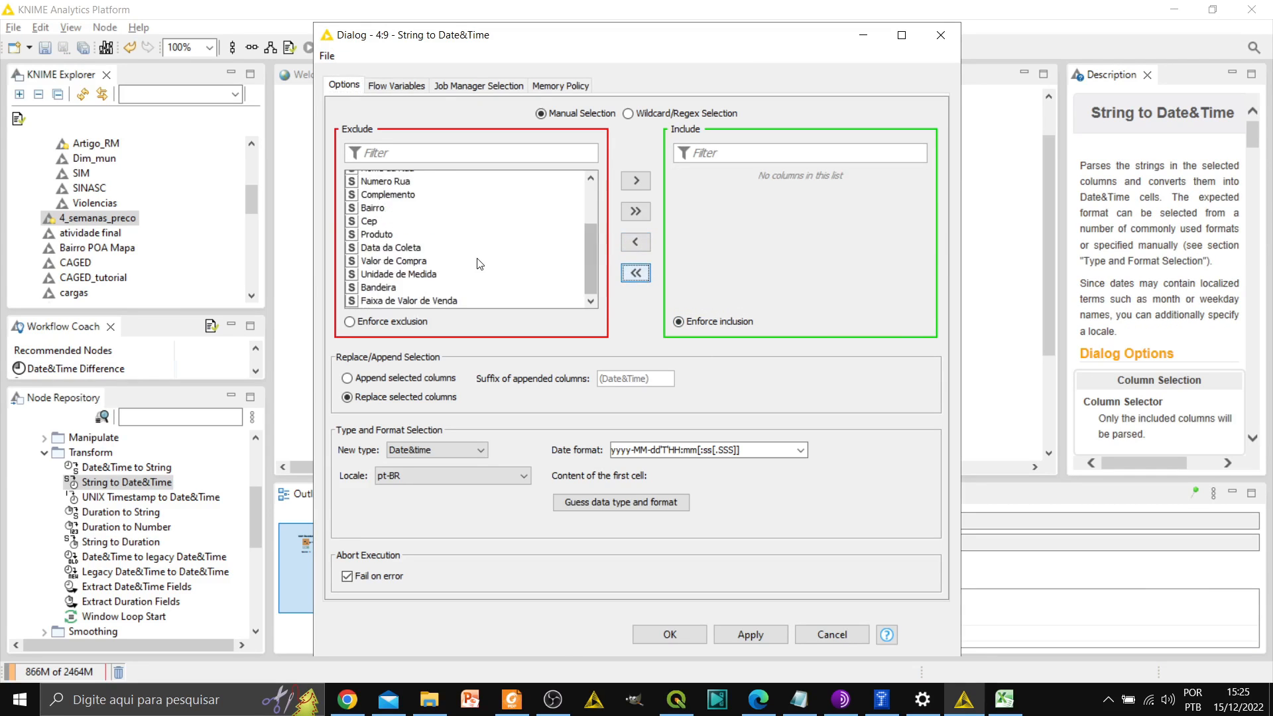
click(378, 247)
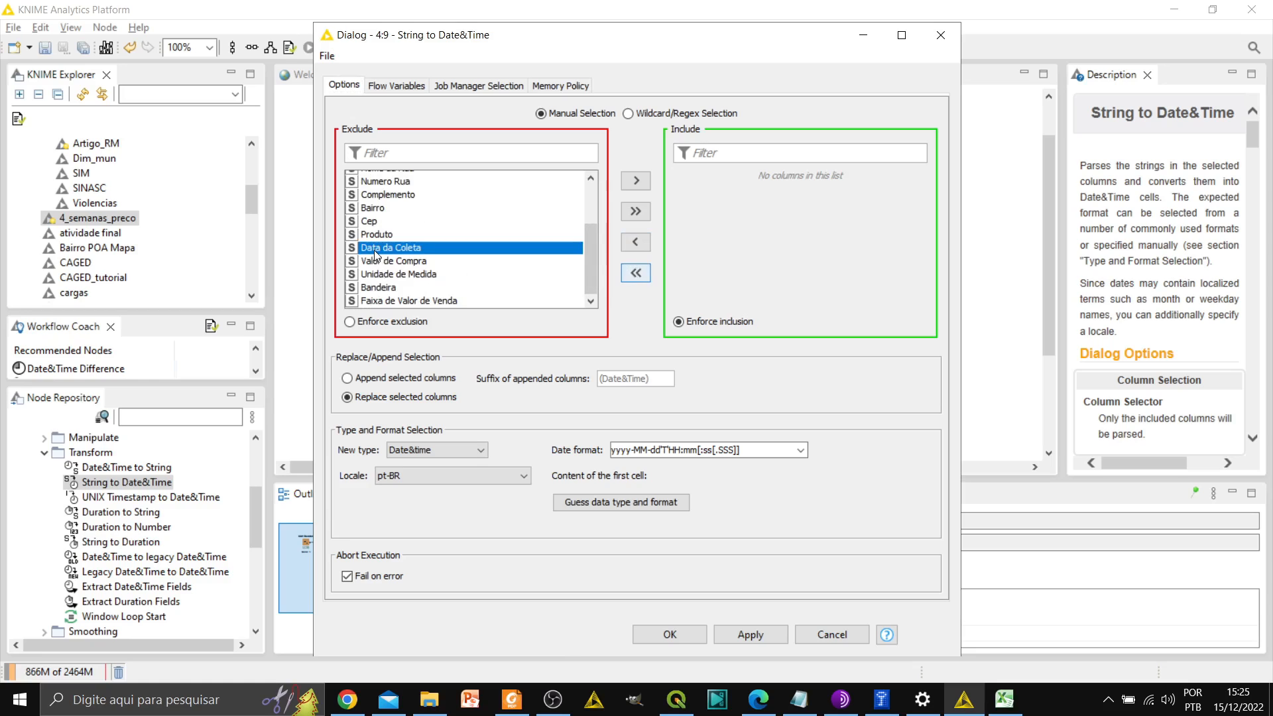
click(643, 184)
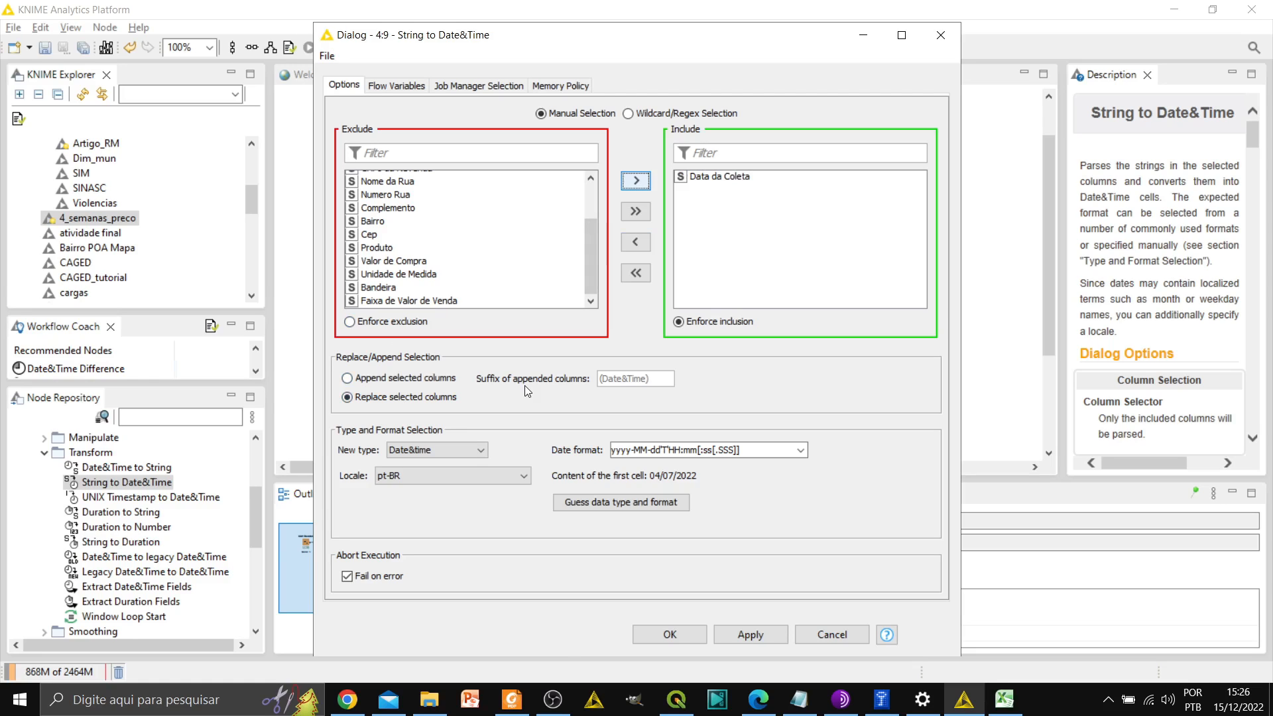
click(364, 378)
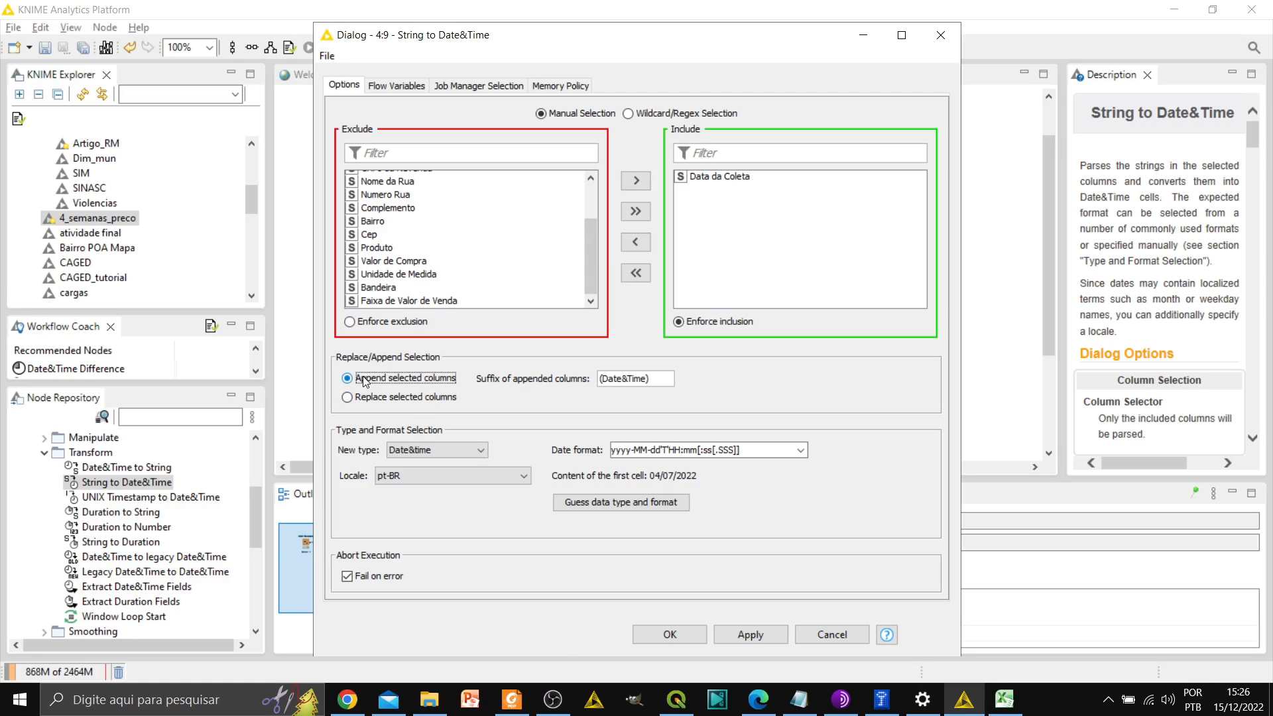
drag(650, 378, 598, 376)
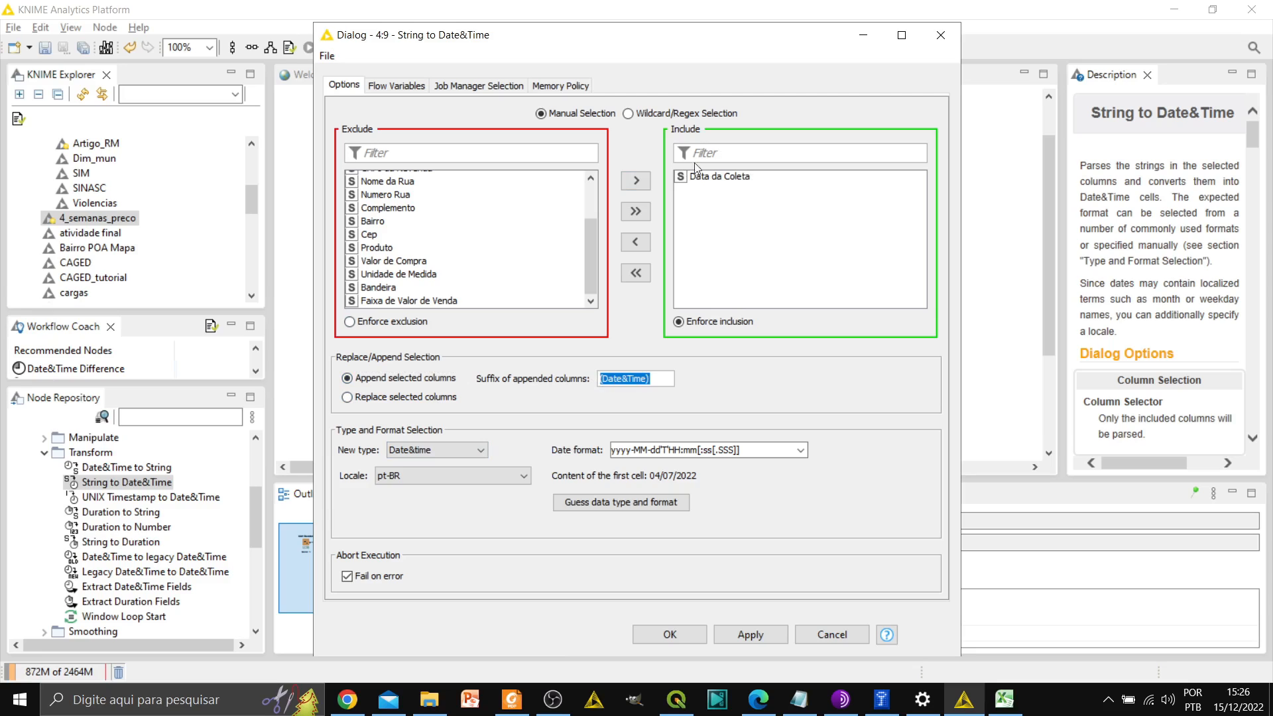
click(348, 400)
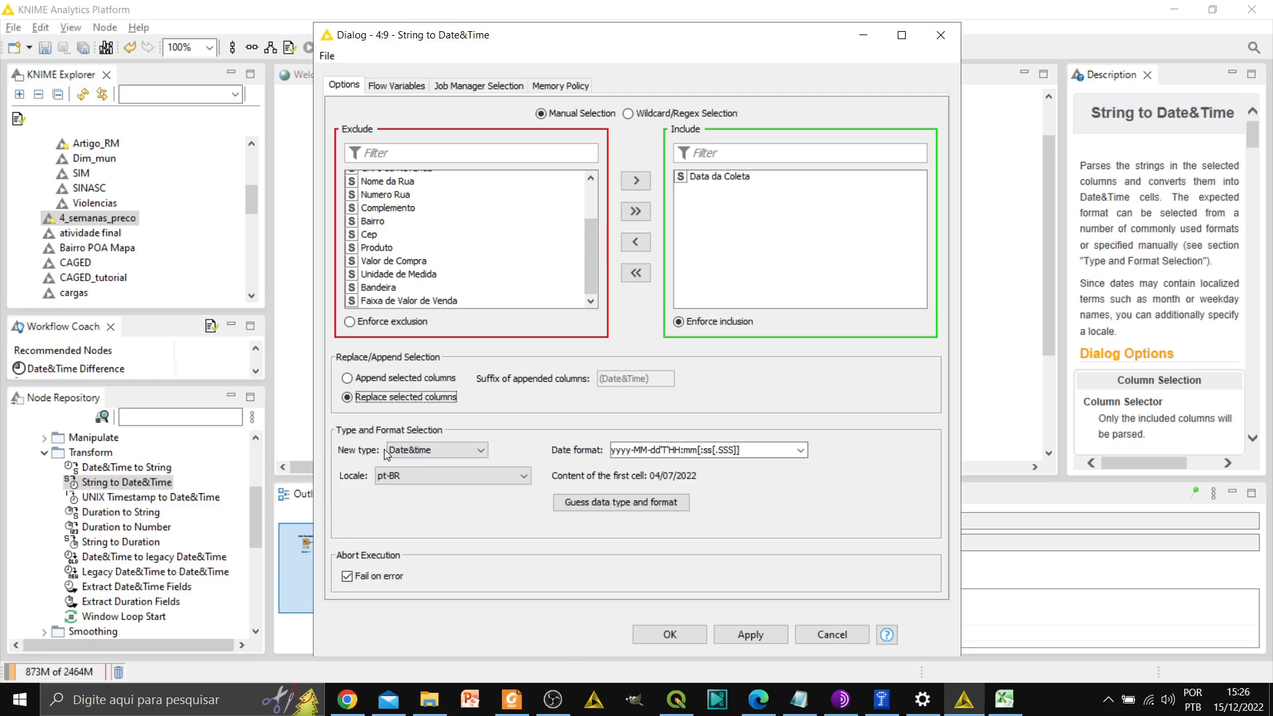
Step: Set the new type to Date and the date format to dd/MM/yyyy for the String to Date&Time conversion
click(408, 451)
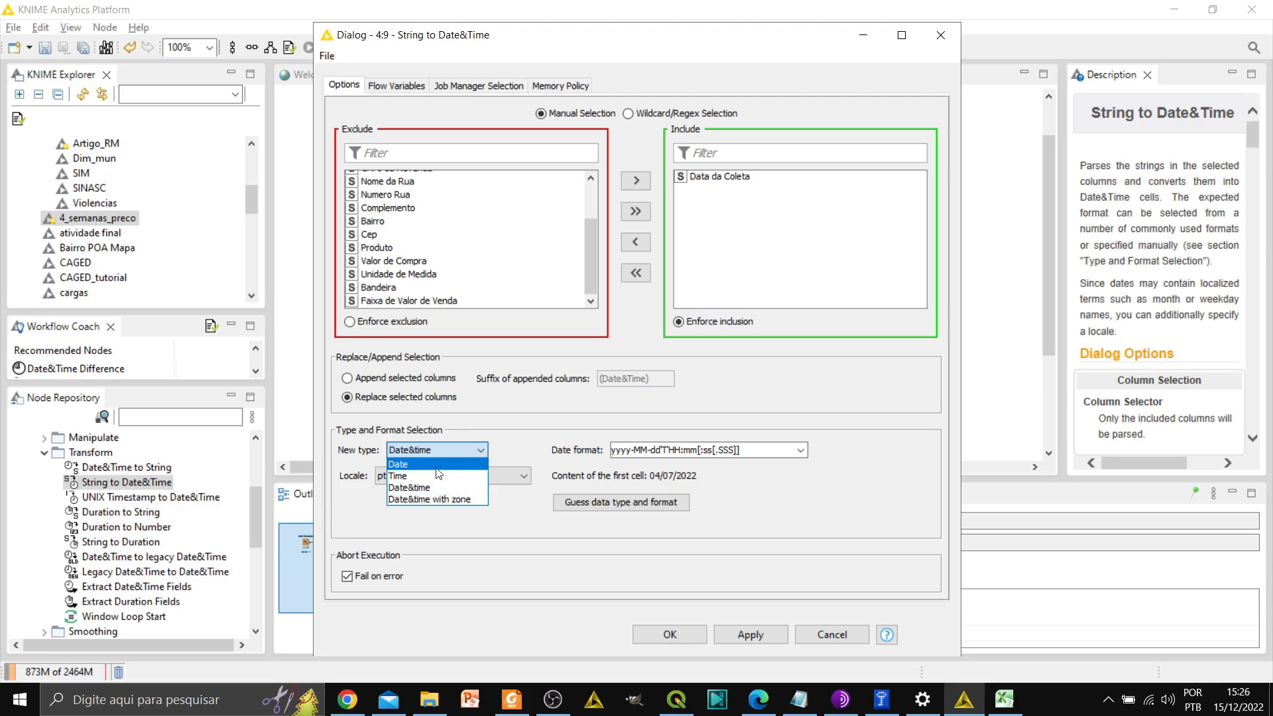
click(417, 464)
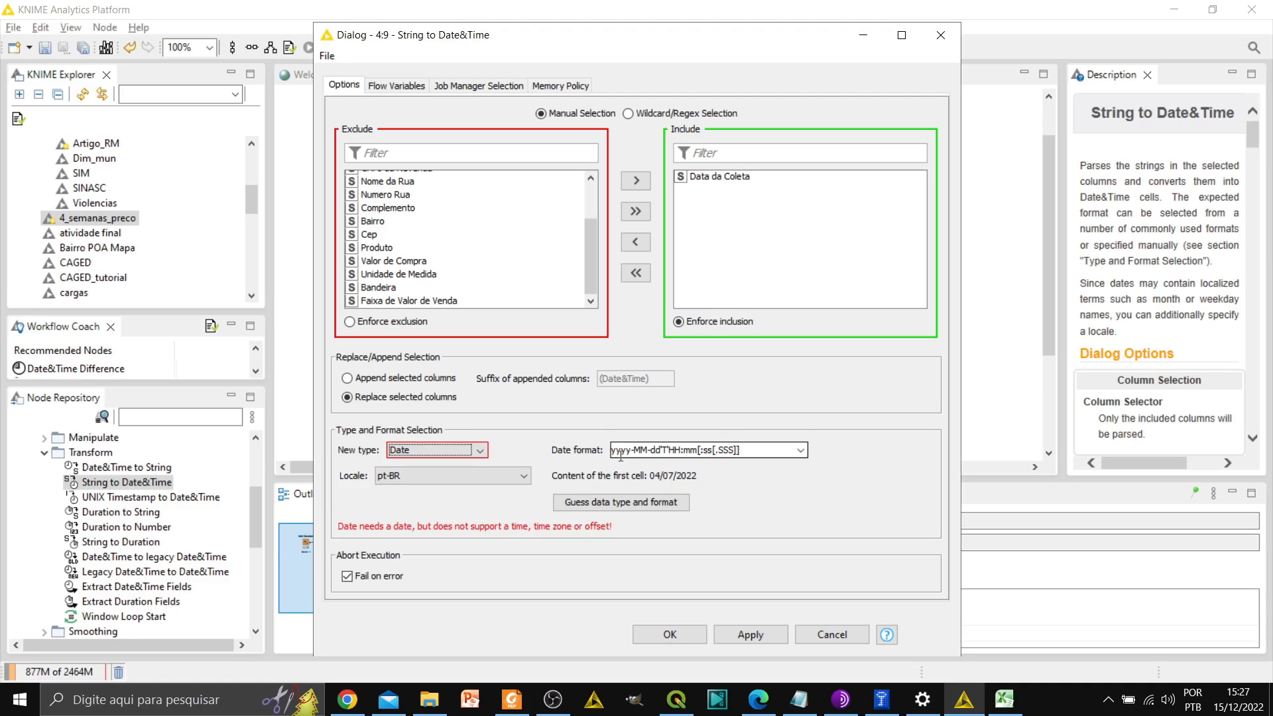
mouse_move(621, 455)
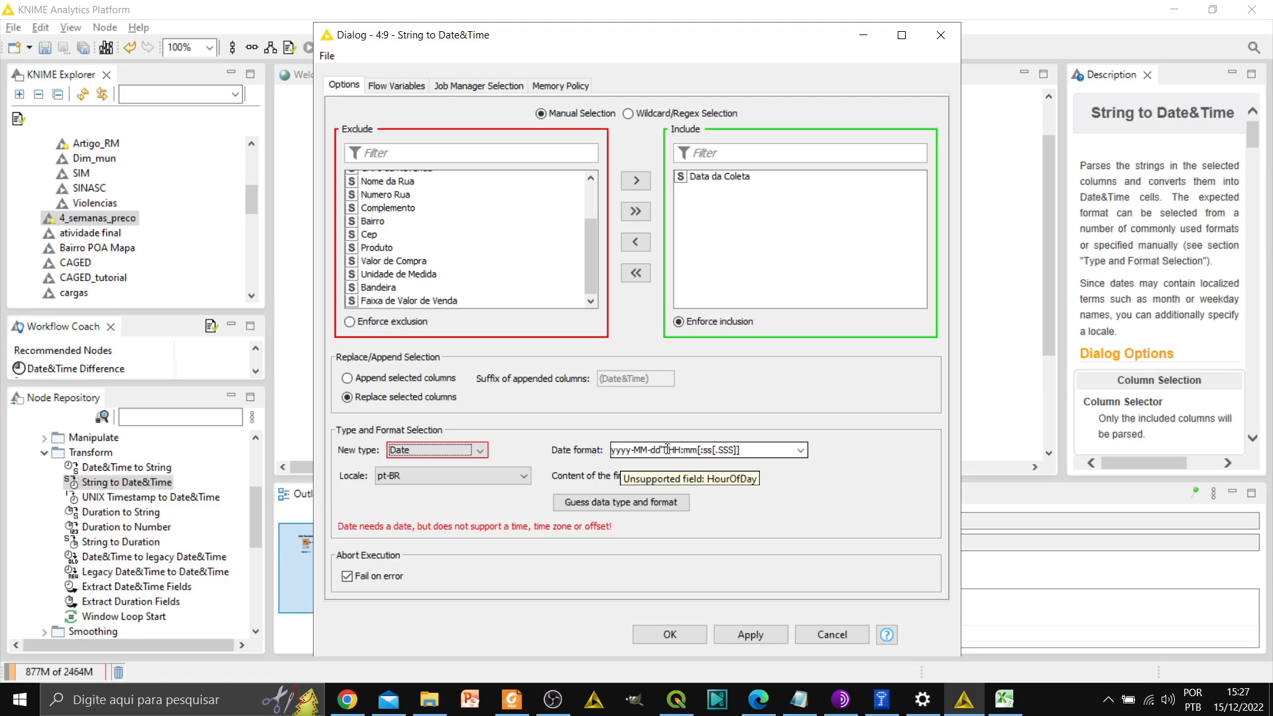
click(799, 453)
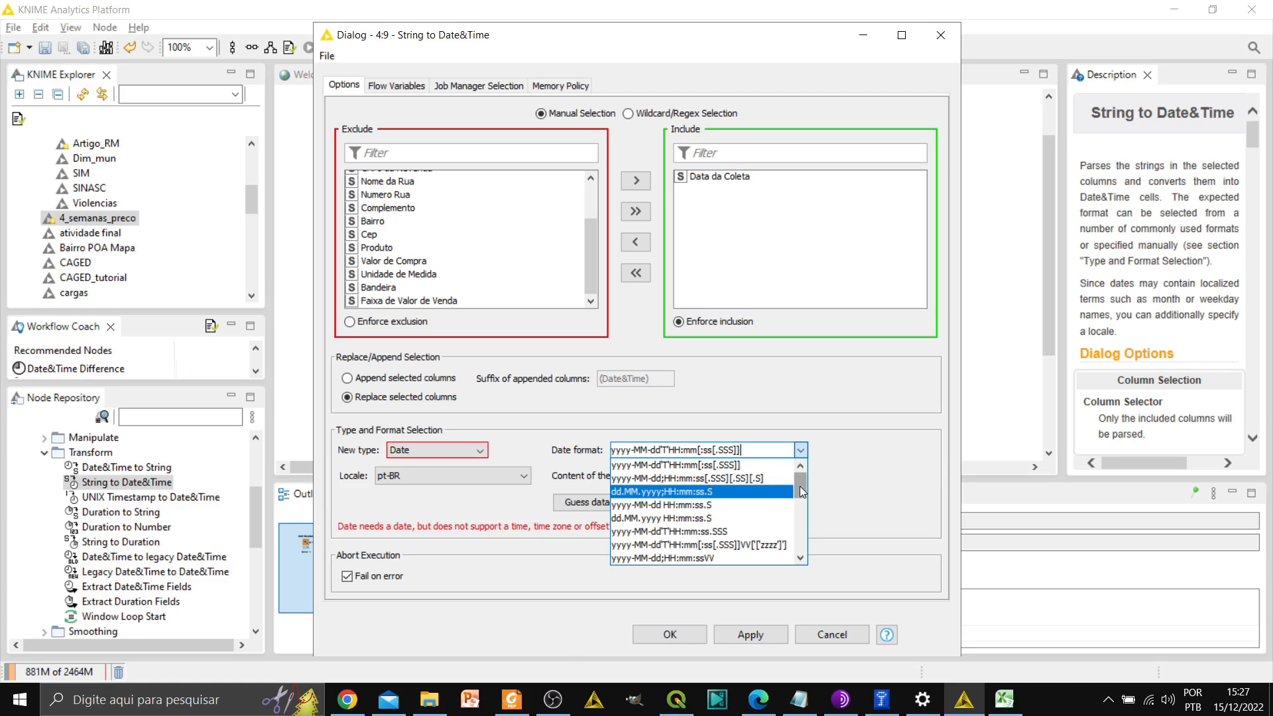
drag(801, 491, 800, 519)
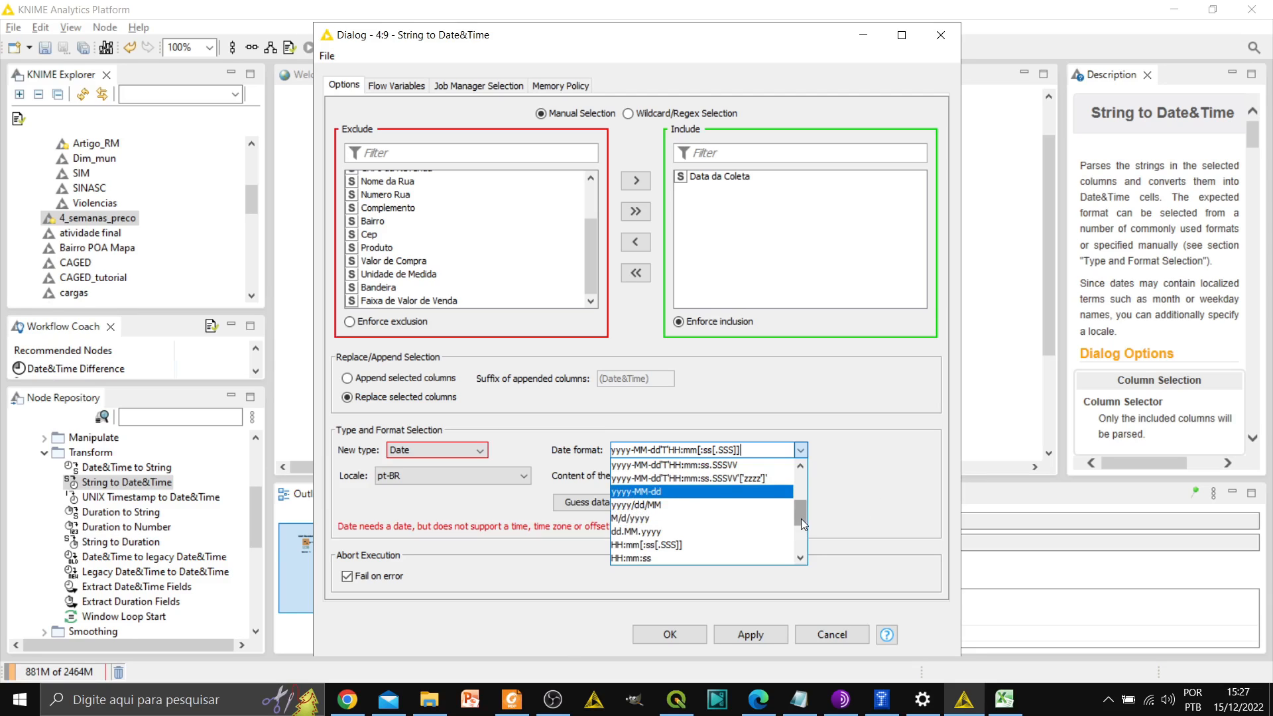
drag(806, 525, 801, 534)
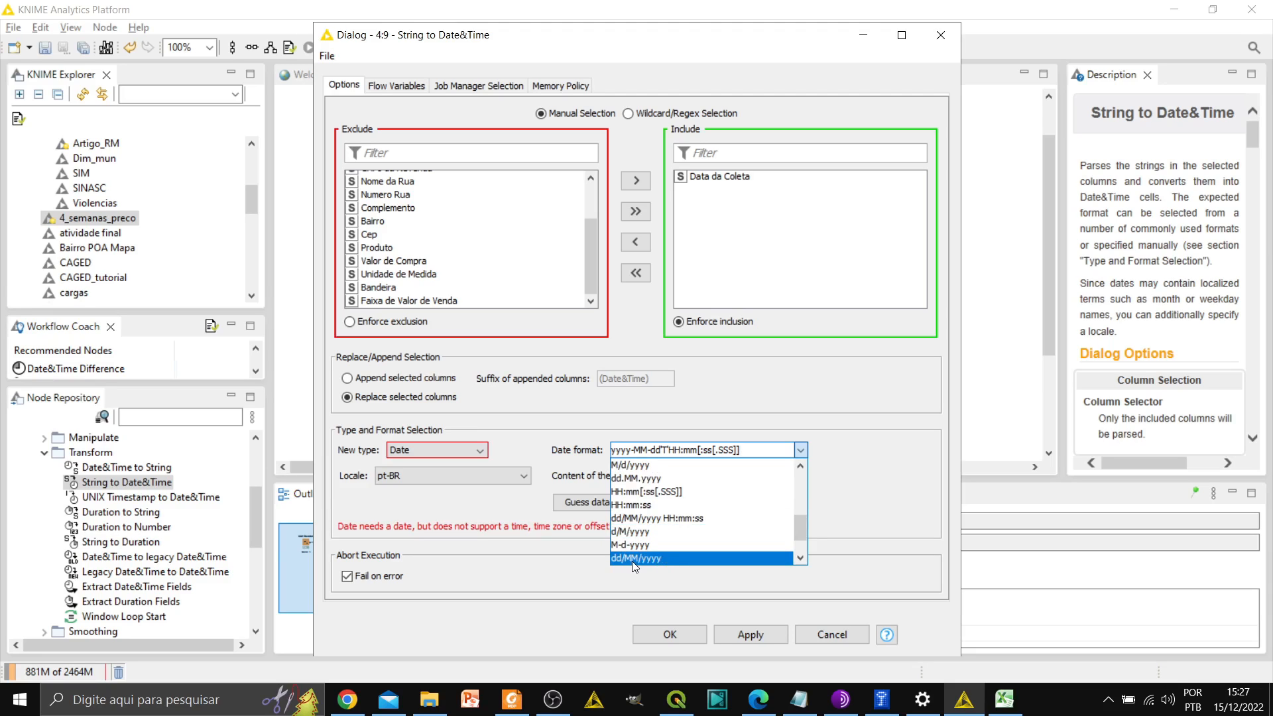
click(673, 559)
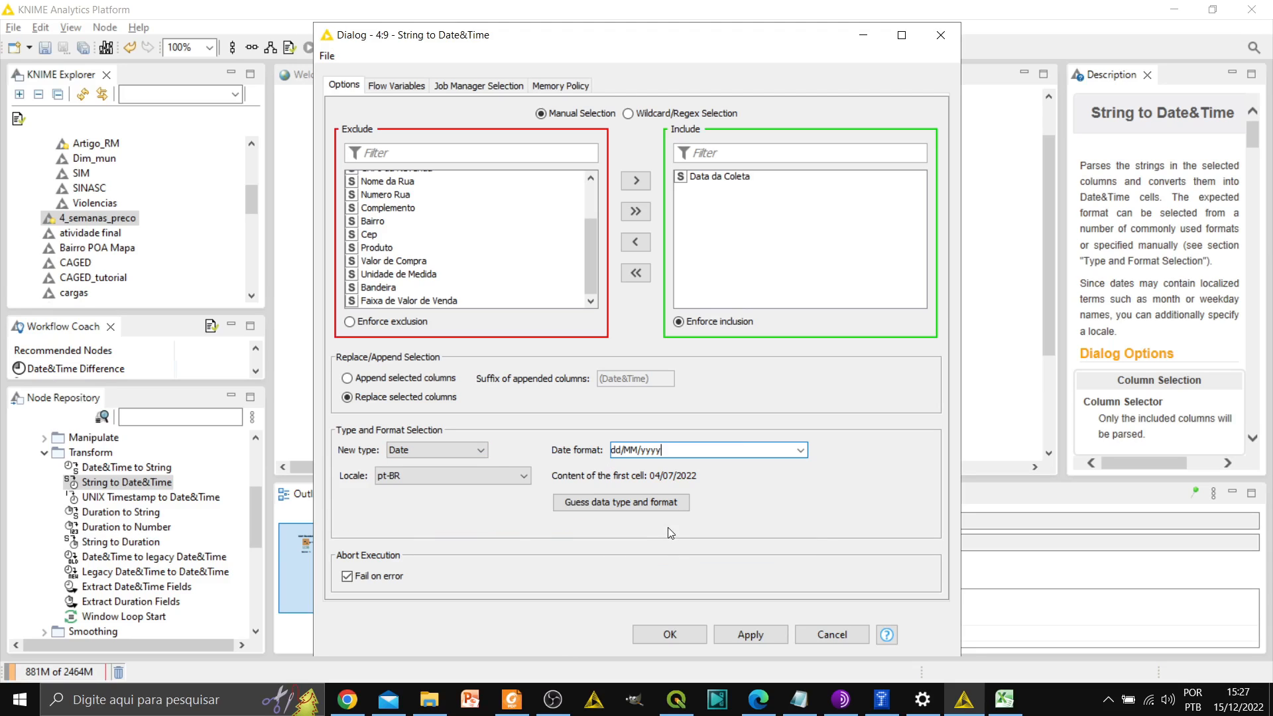
key(BackSpace)
key(BackSpace)
text(yy)
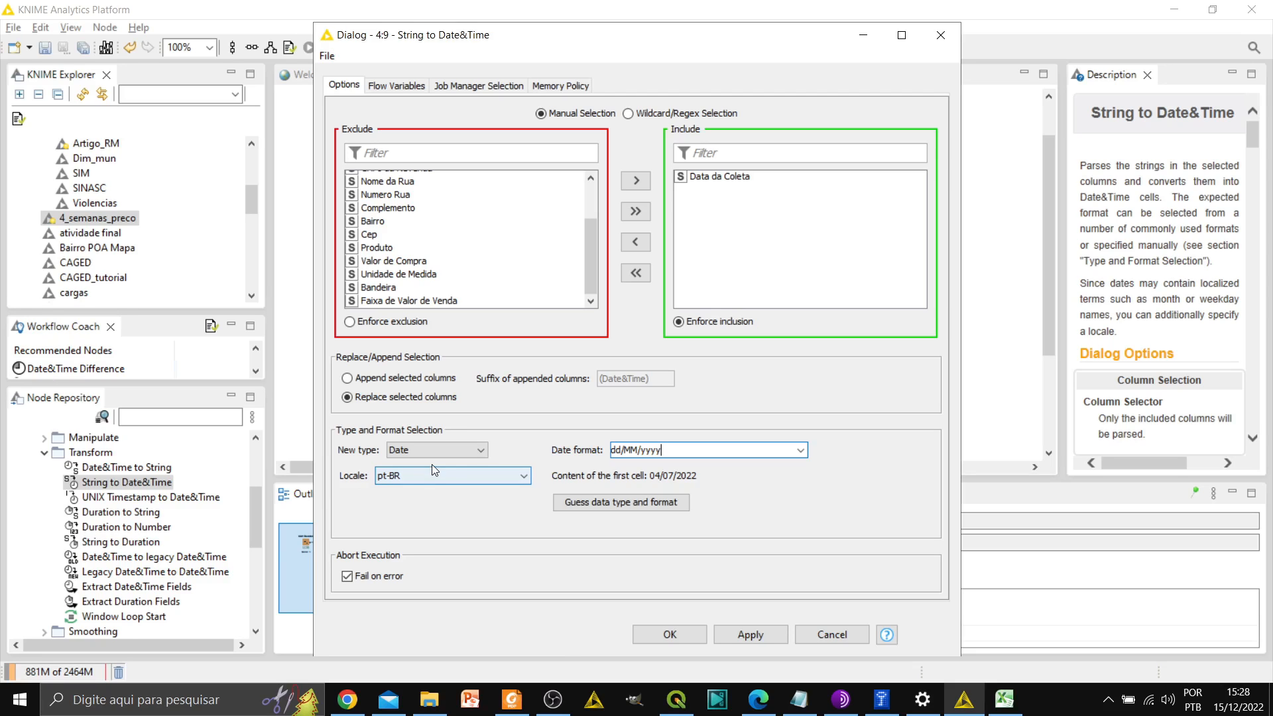
Step: Try the automatic guess of data type and format, and set the date format back to dd/MM/yyyy
click(656, 507)
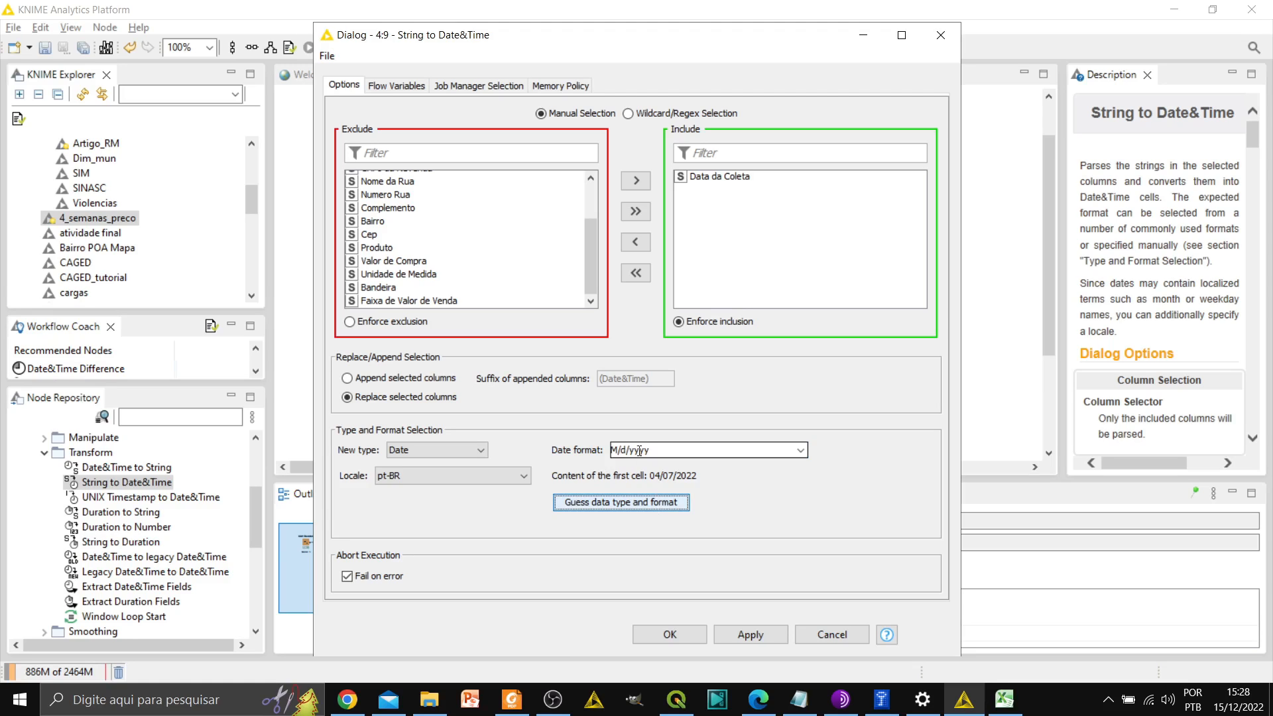
click(801, 451)
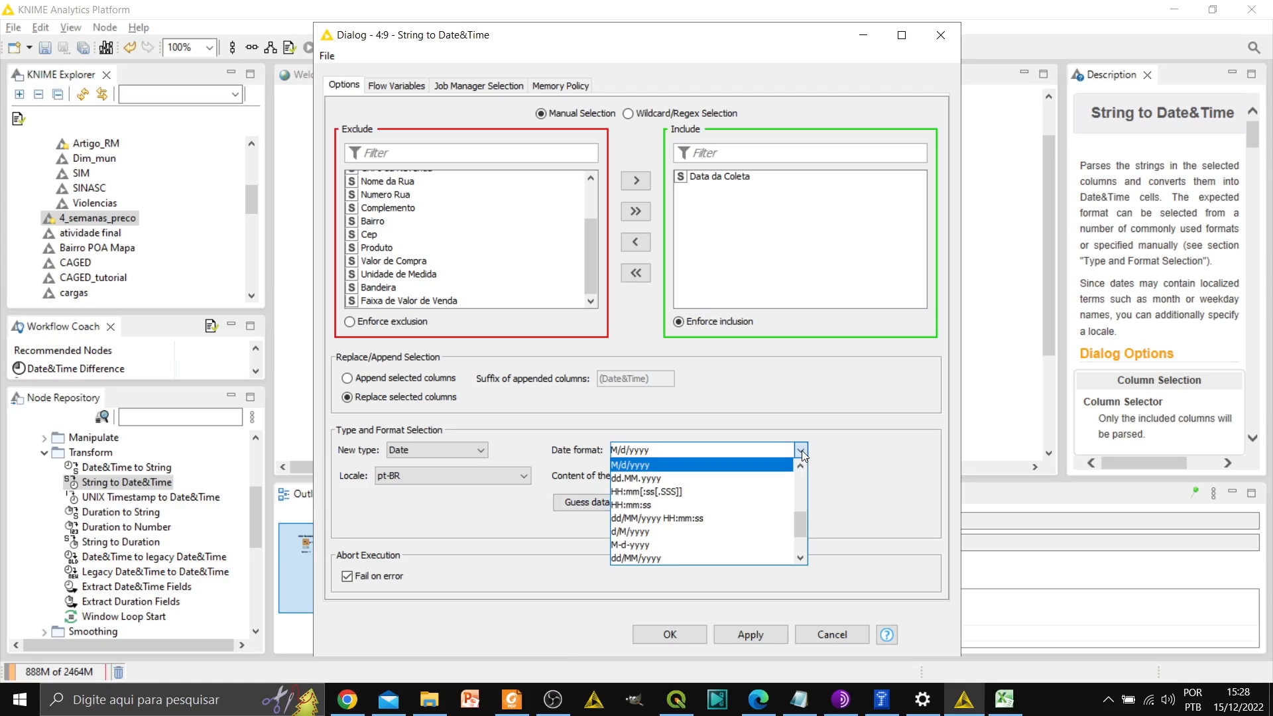
click(668, 561)
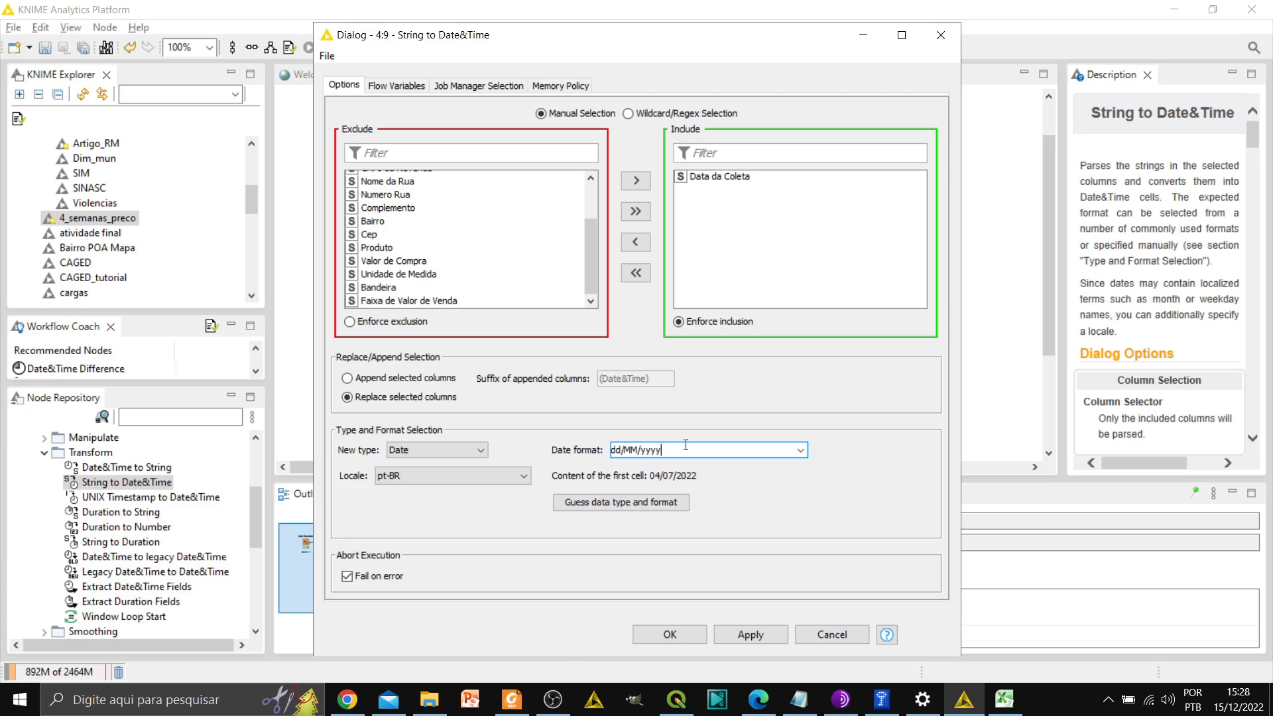
Step: Accept the conversion settings and execute the String to Date&Time node
double_click(627, 450)
drag(663, 451, 643, 454)
click(667, 637)
right_click(708, 386)
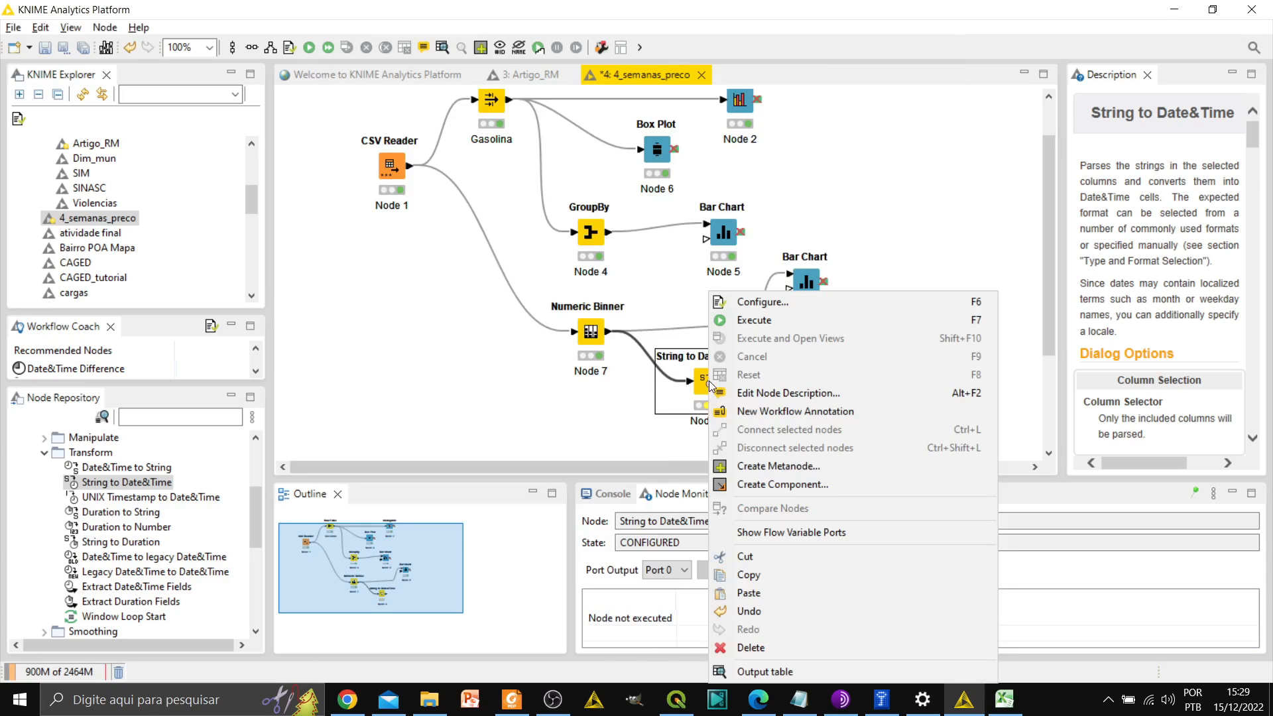
click(743, 322)
Step: Check the Data da Coleta column in the String to Date&Time output table, widening it, and close the table
right_click(710, 382)
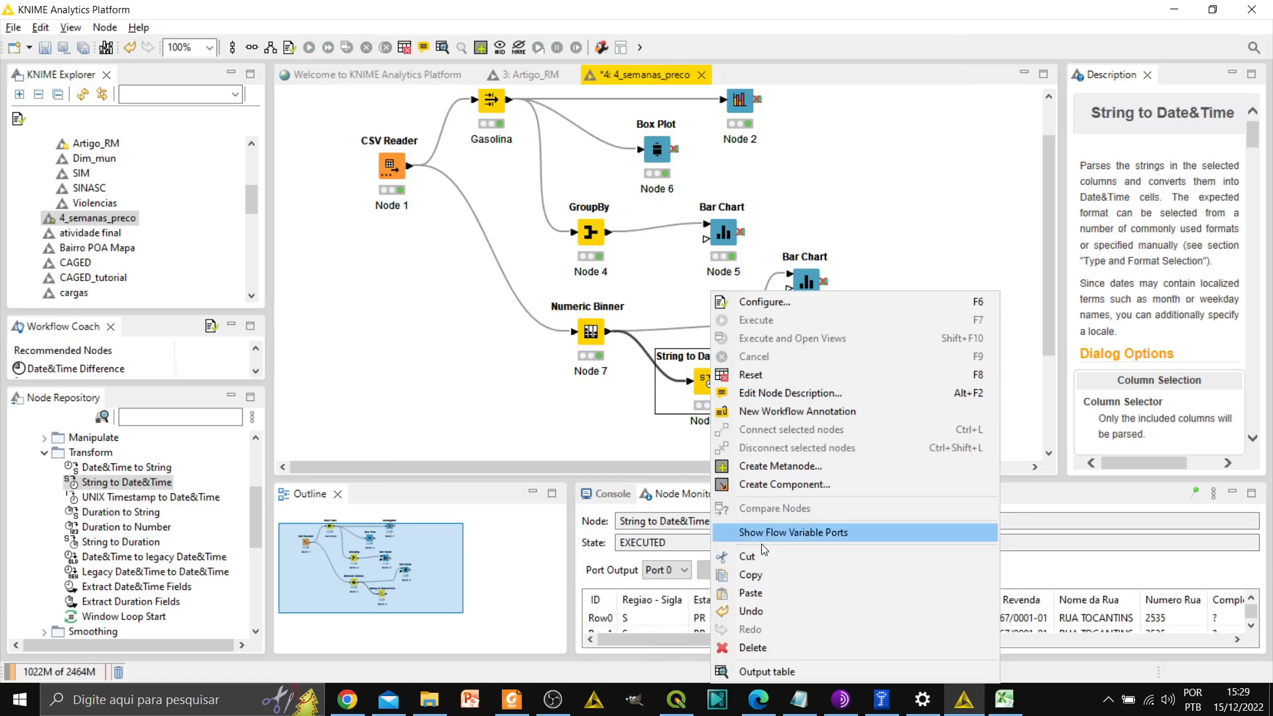
click(782, 673)
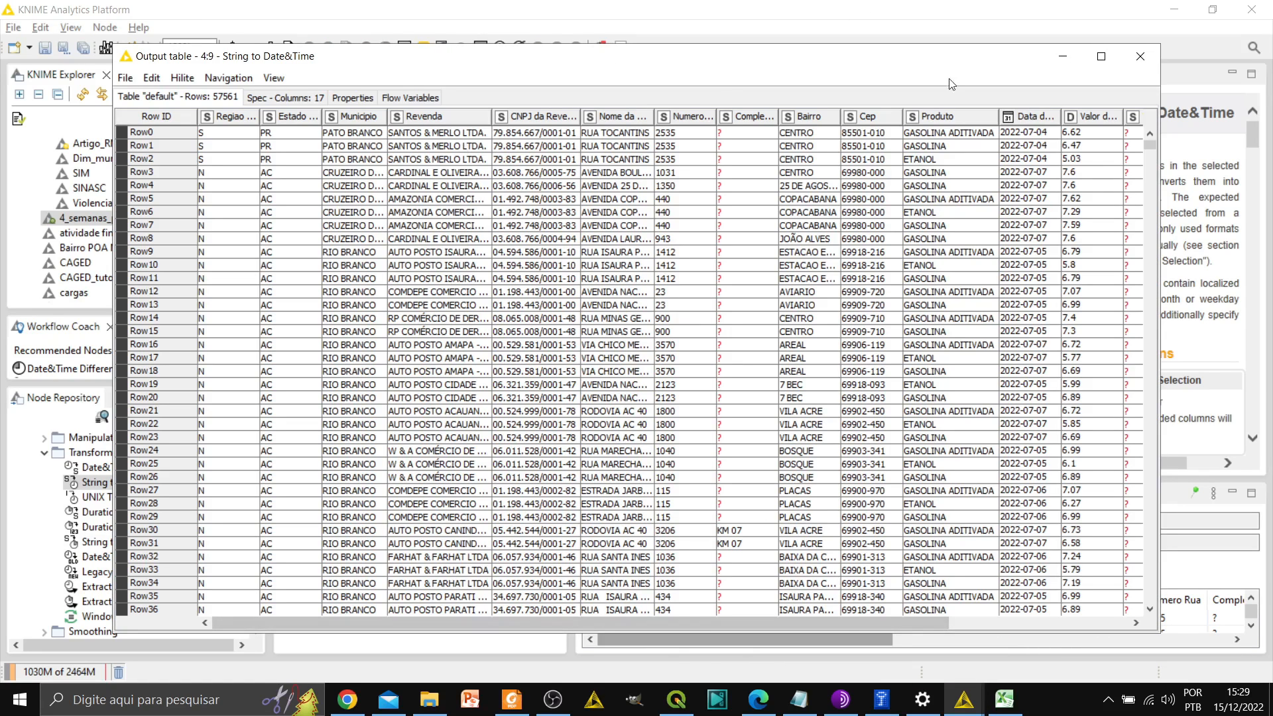
drag(1063, 116, 1105, 119)
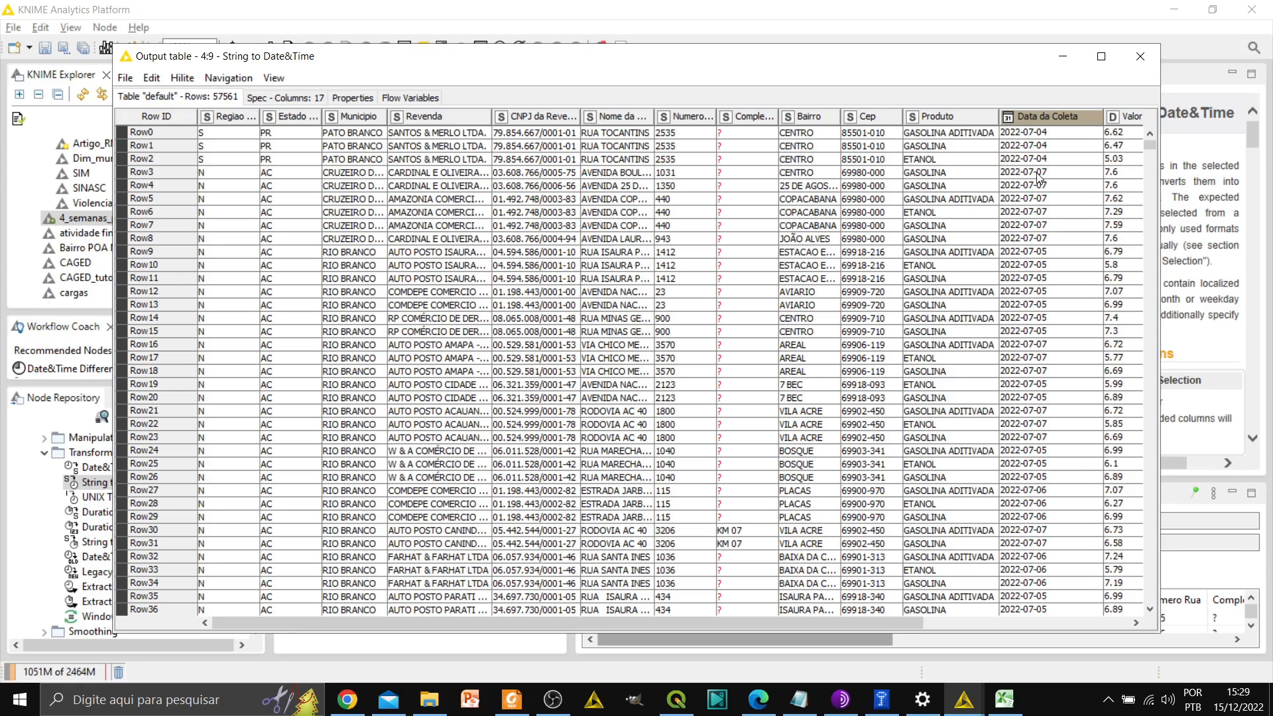
click(1140, 56)
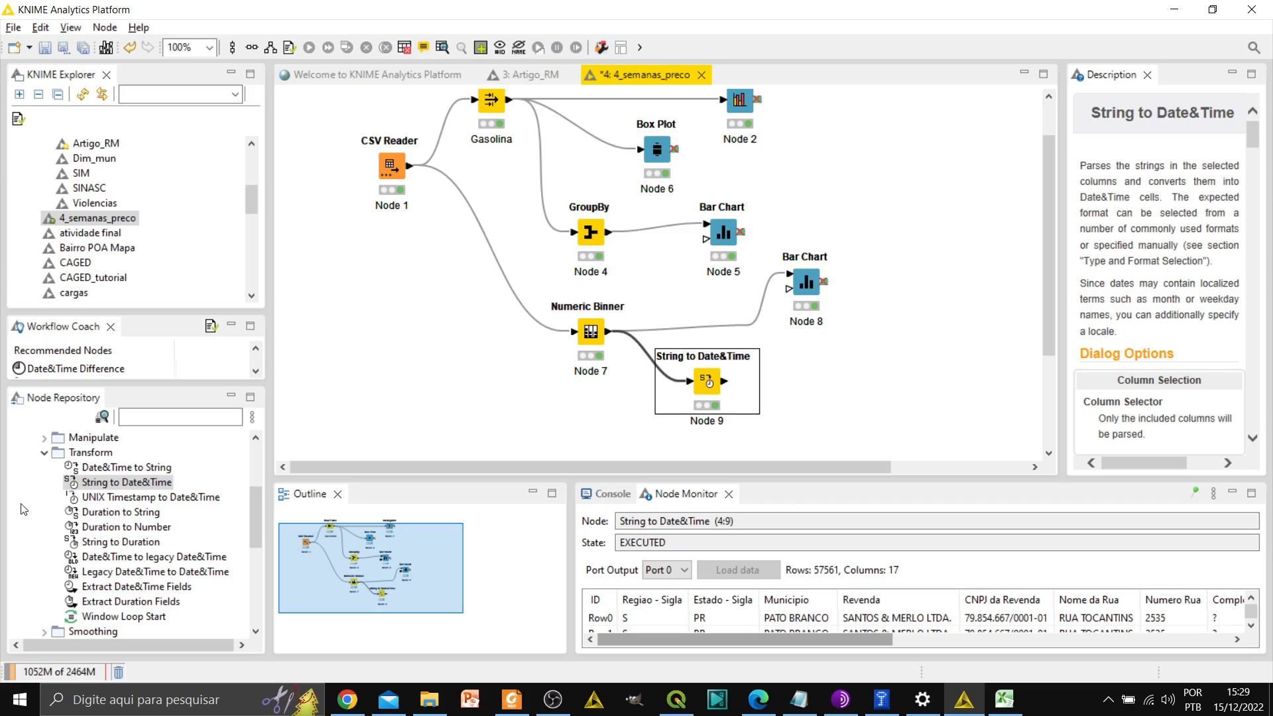
Step: Add an Extract Date&Time Fields node beside the String to Date&Time node and connect the latter's output to it
click(106, 591)
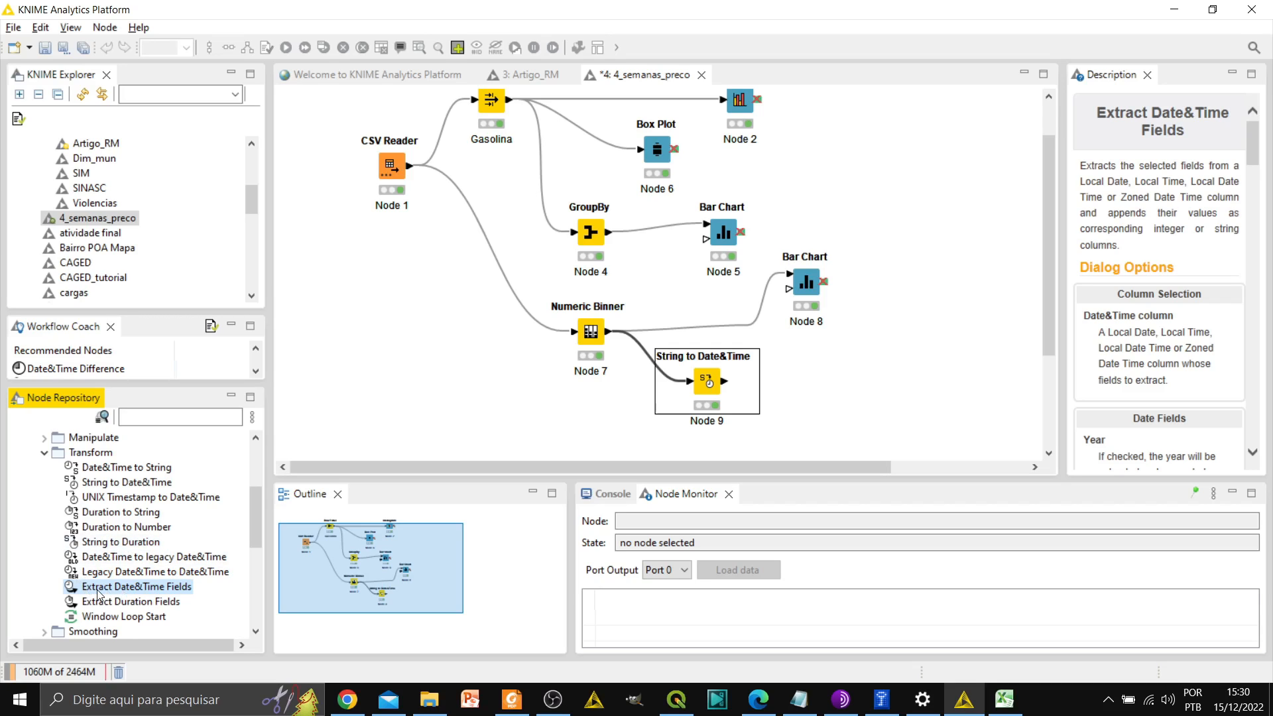
drag(100, 594, 806, 381)
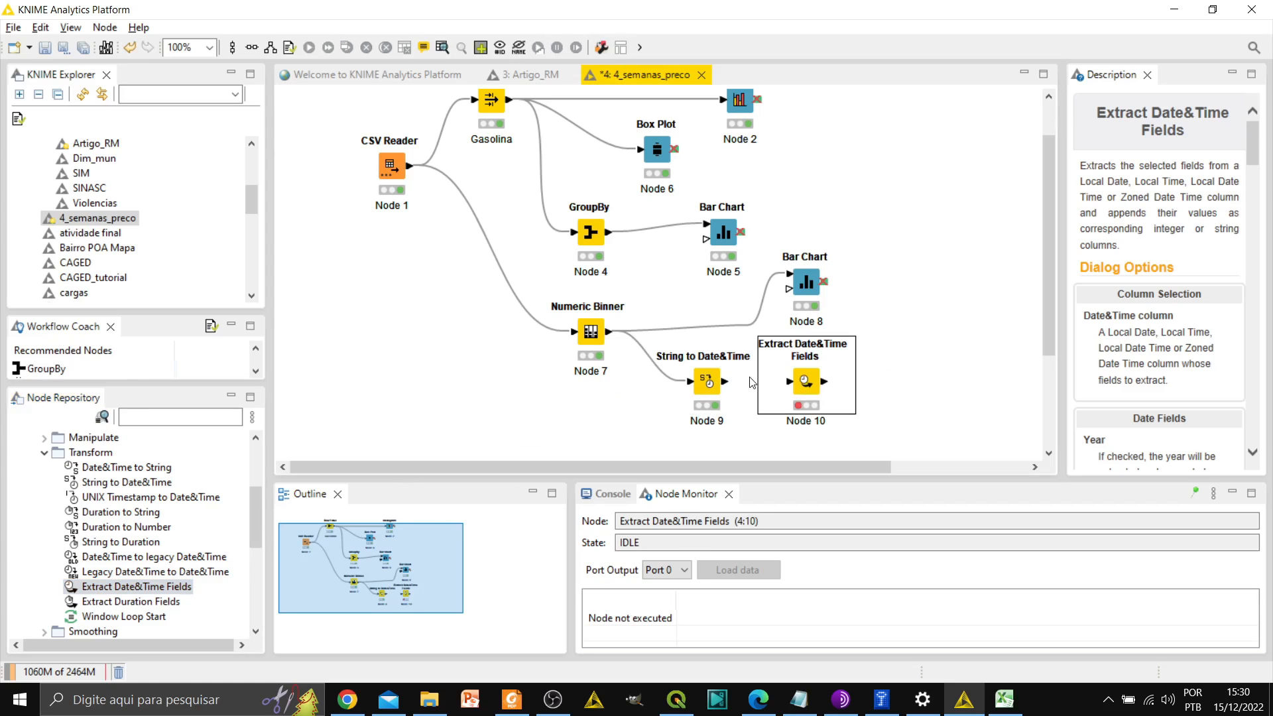
drag(726, 382, 814, 390)
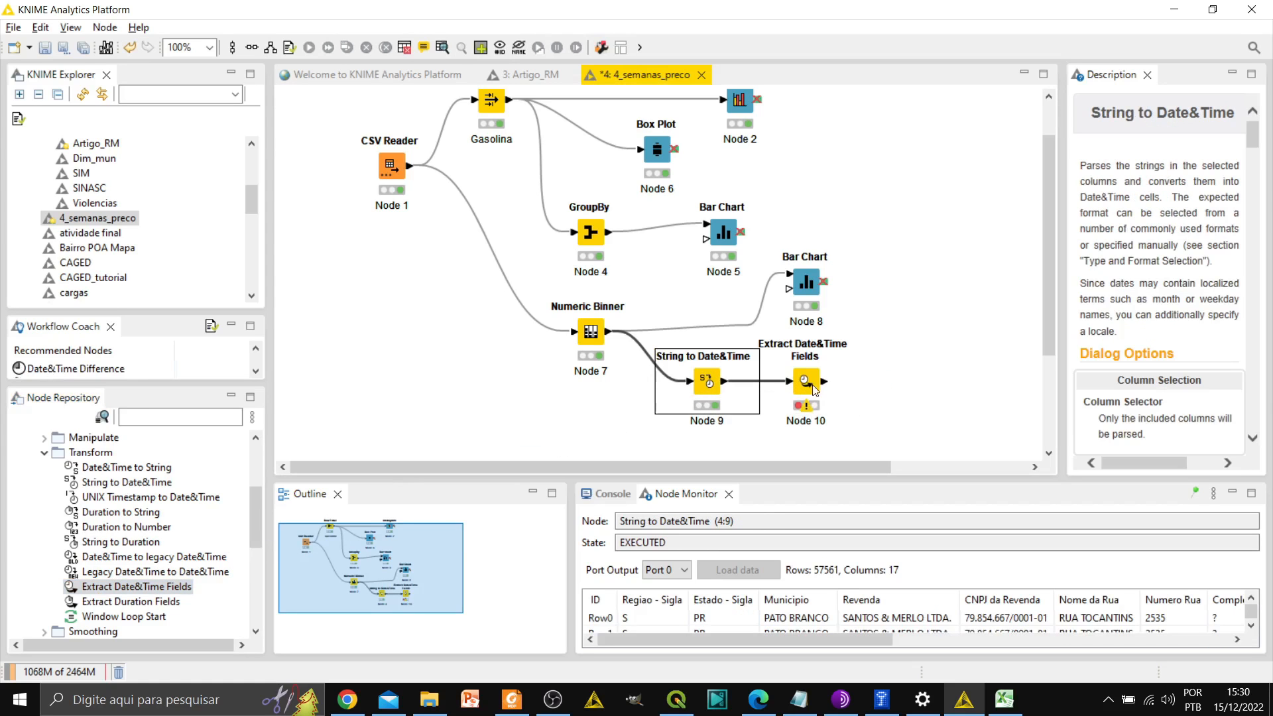
Step: Open the configuration of the Extract Date&Time Fields node and keep Data da Coleta as the Date&Time column
double_click(815, 390)
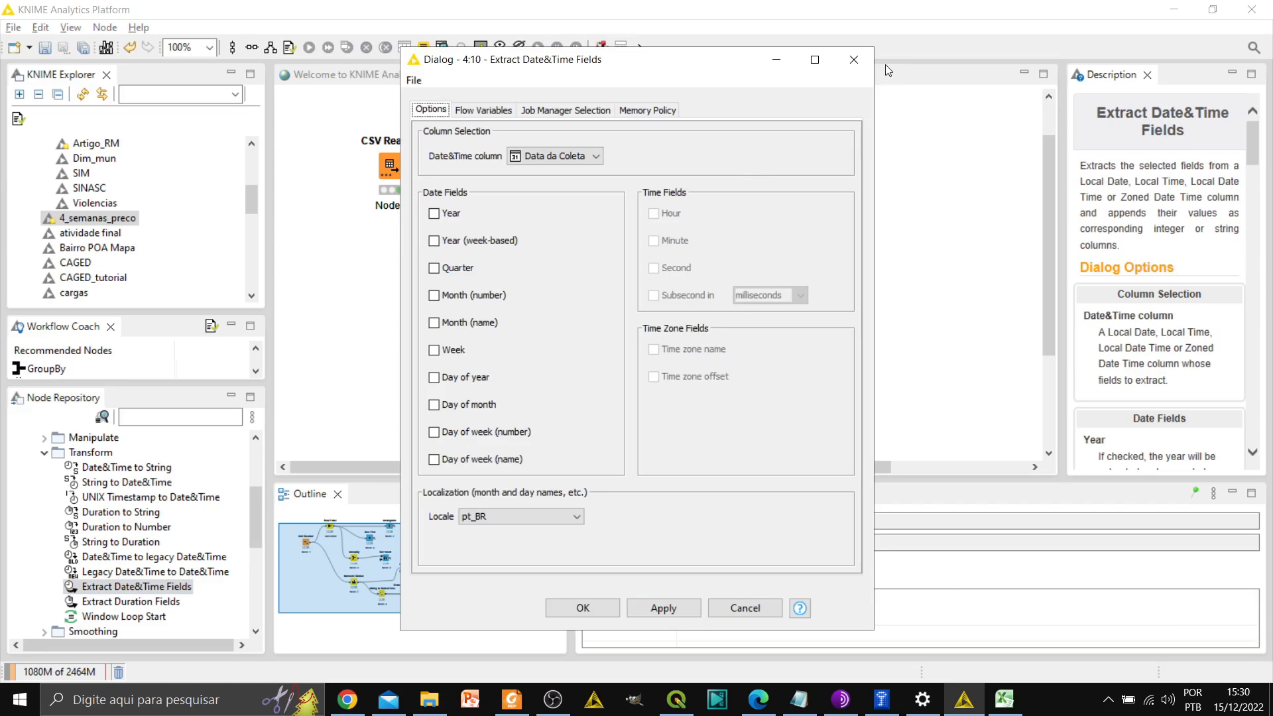
click(854, 59)
right_click(806, 390)
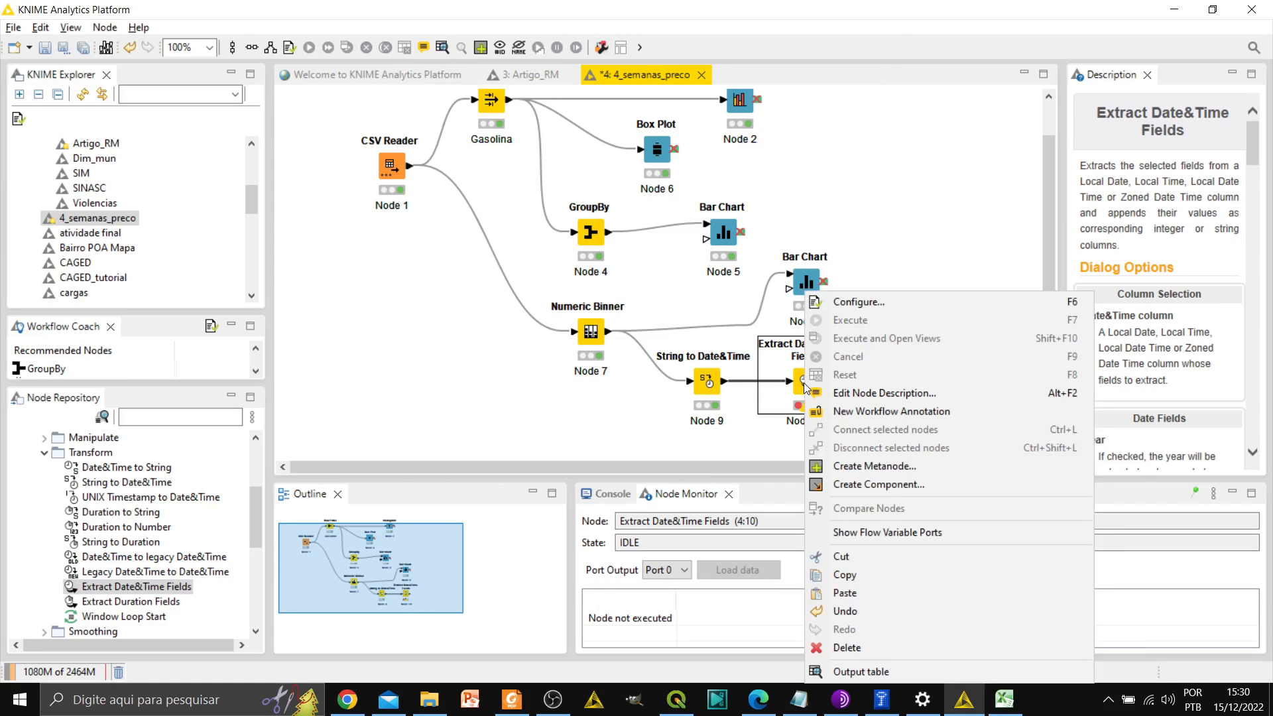
click(856, 305)
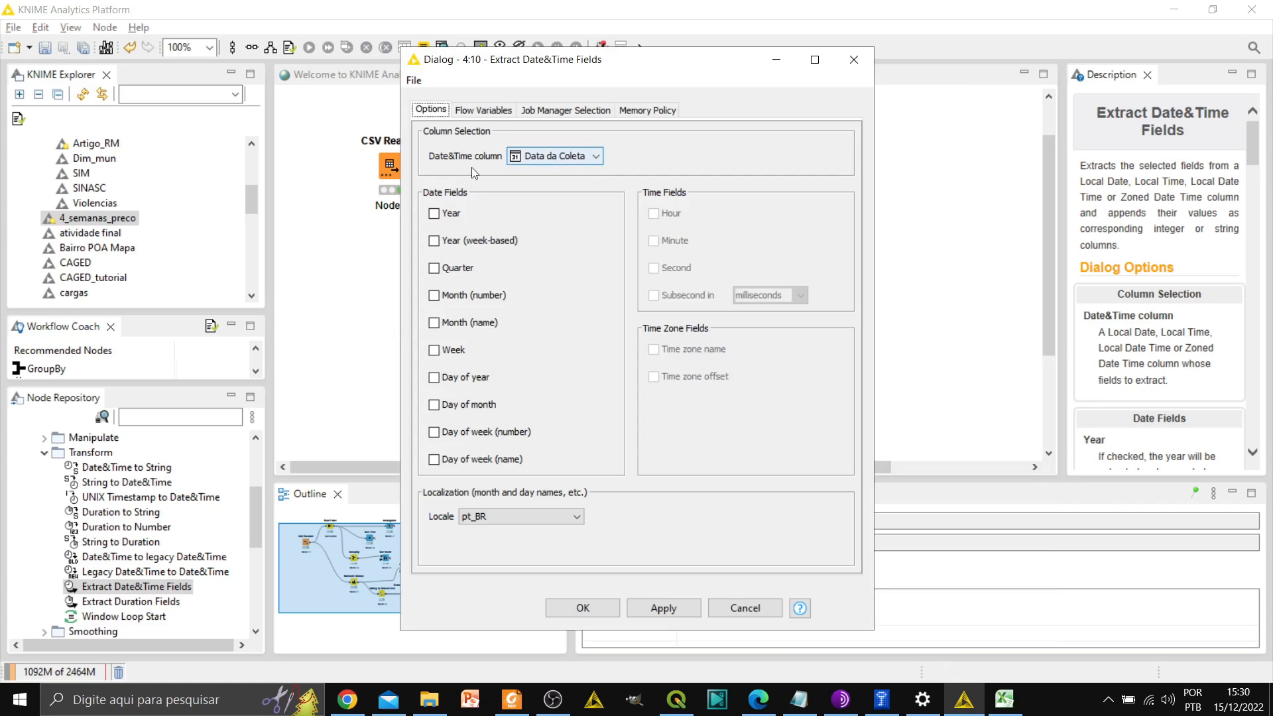
click(536, 160)
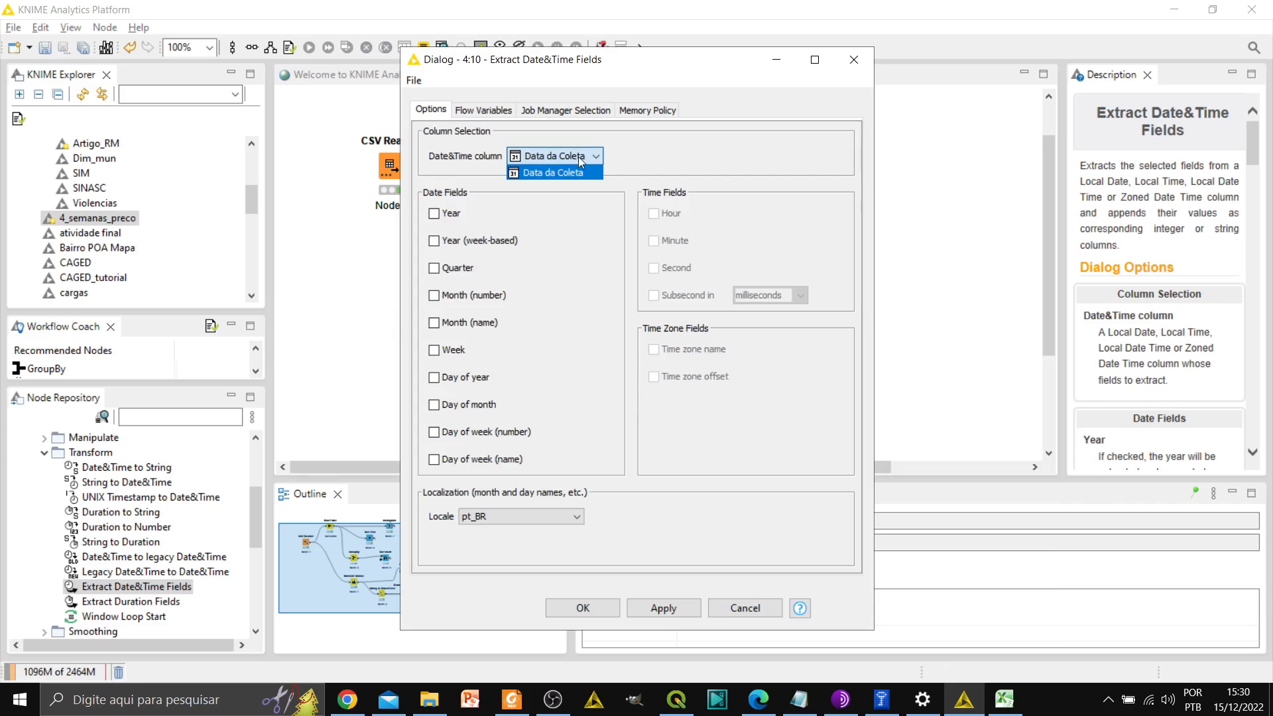
click(573, 161)
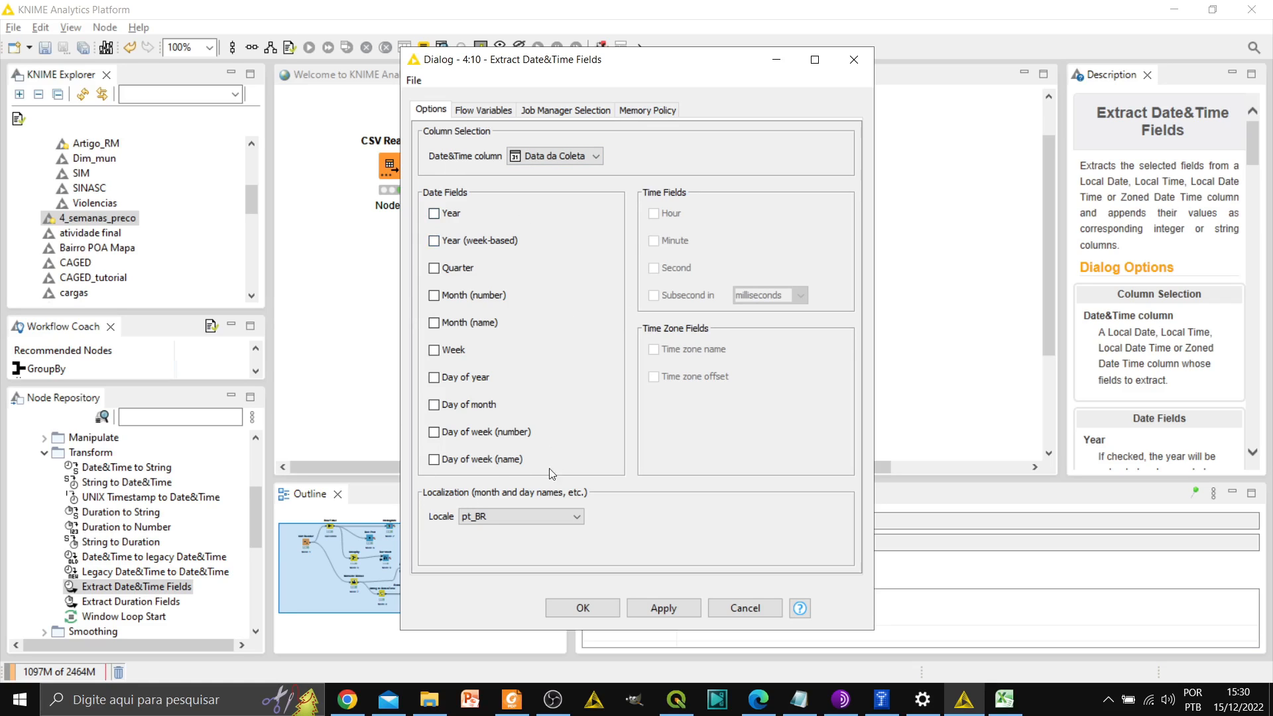
Step: Enable all ten date fields for extraction, from Year to Day of week (name), and accept the node settings
click(435, 461)
click(435, 434)
click(434, 405)
click(434, 378)
click(437, 352)
click(435, 324)
click(435, 296)
click(435, 269)
click(434, 243)
click(434, 214)
click(583, 608)
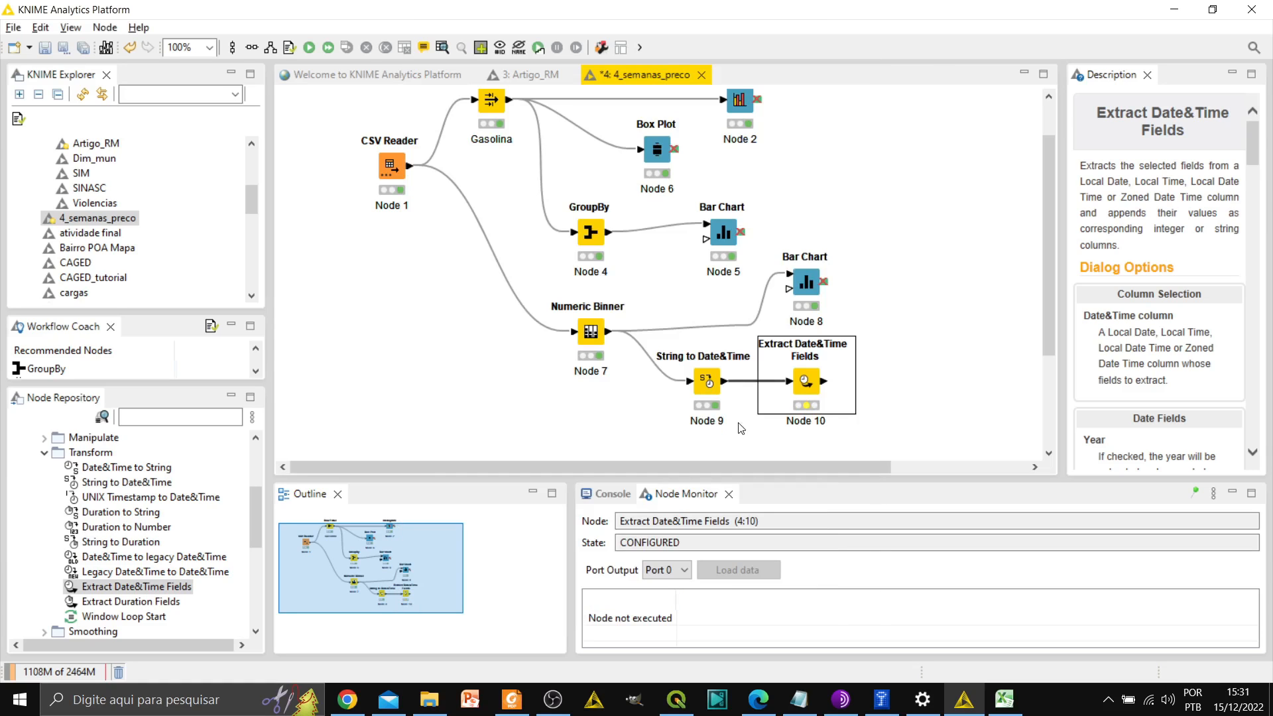
Step: Execute the Extract Date&Time Fields node and open its output table
right_click(809, 380)
click(812, 320)
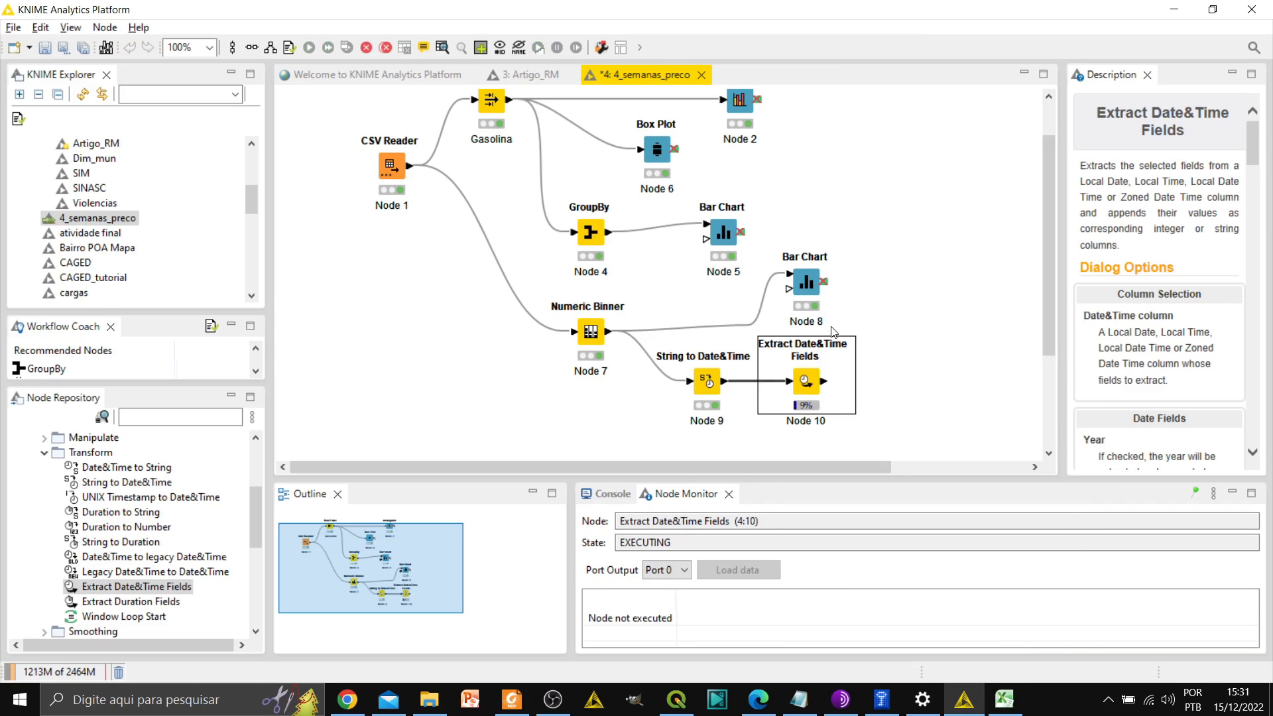
right_click(821, 380)
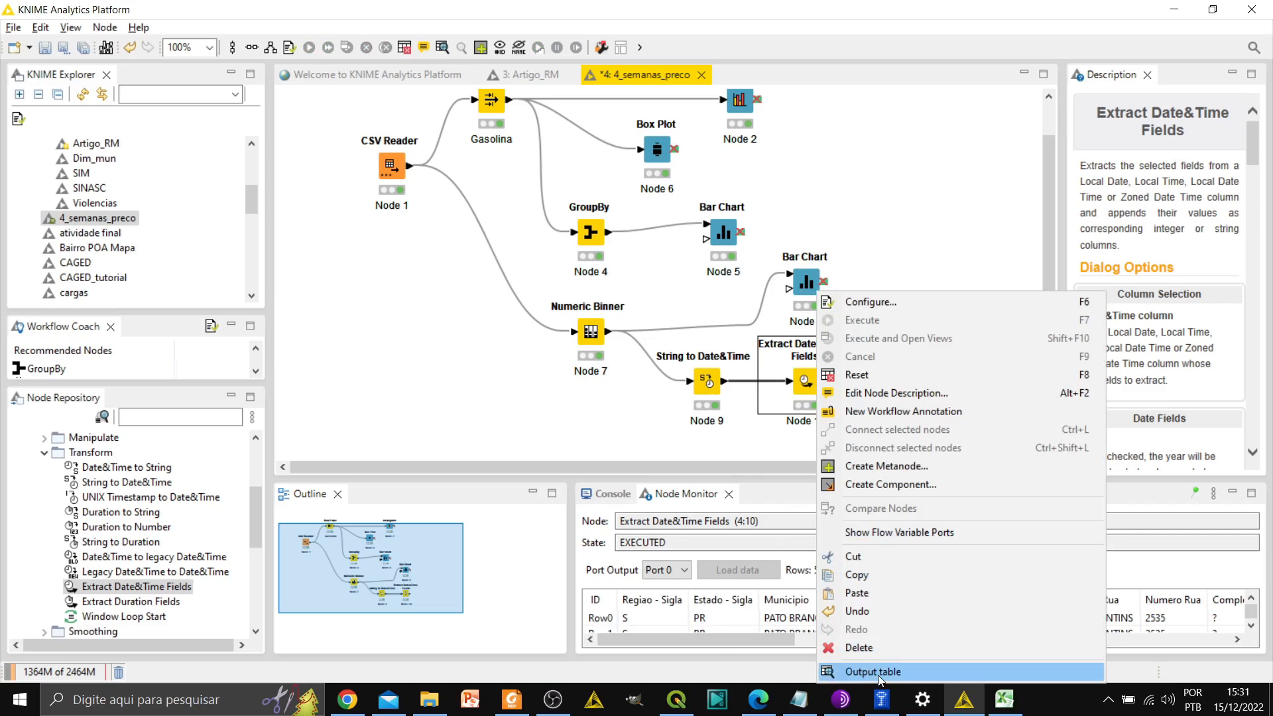
click(937, 667)
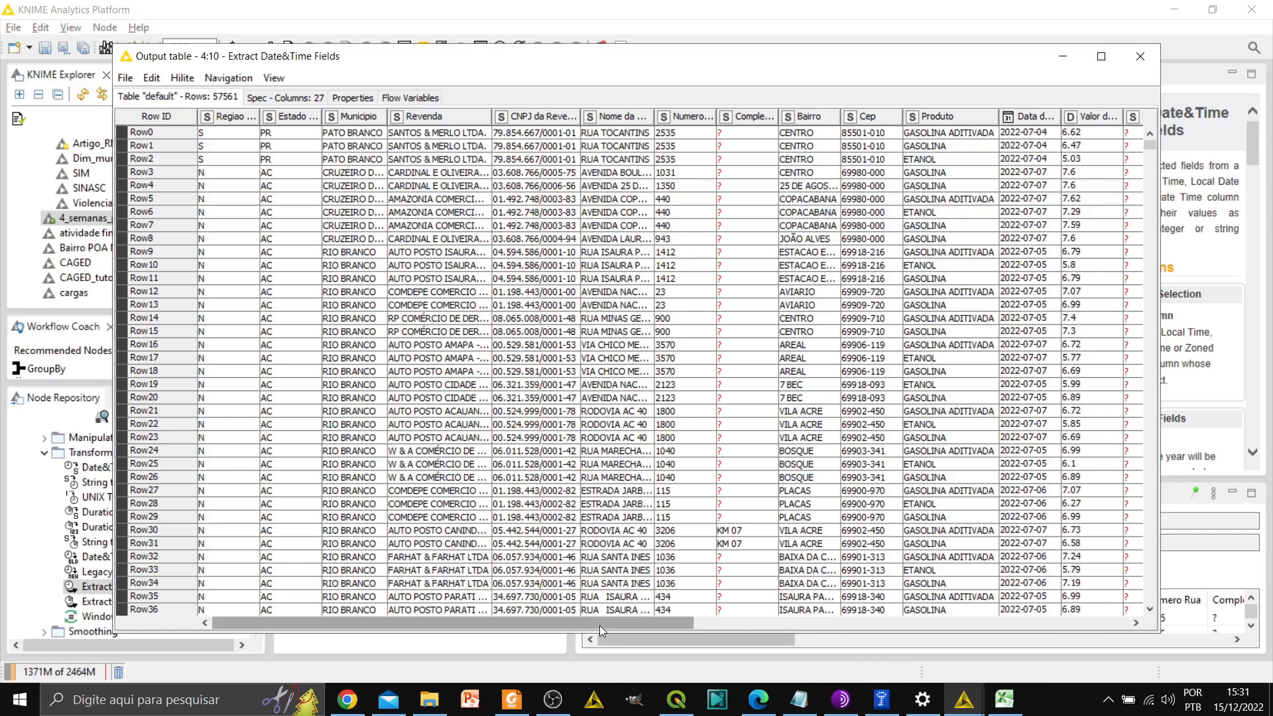
Step: Examine the extracted date columns in the output table, comparing Year and Year (week-based), with the table window widened
drag(600, 626, 972, 585)
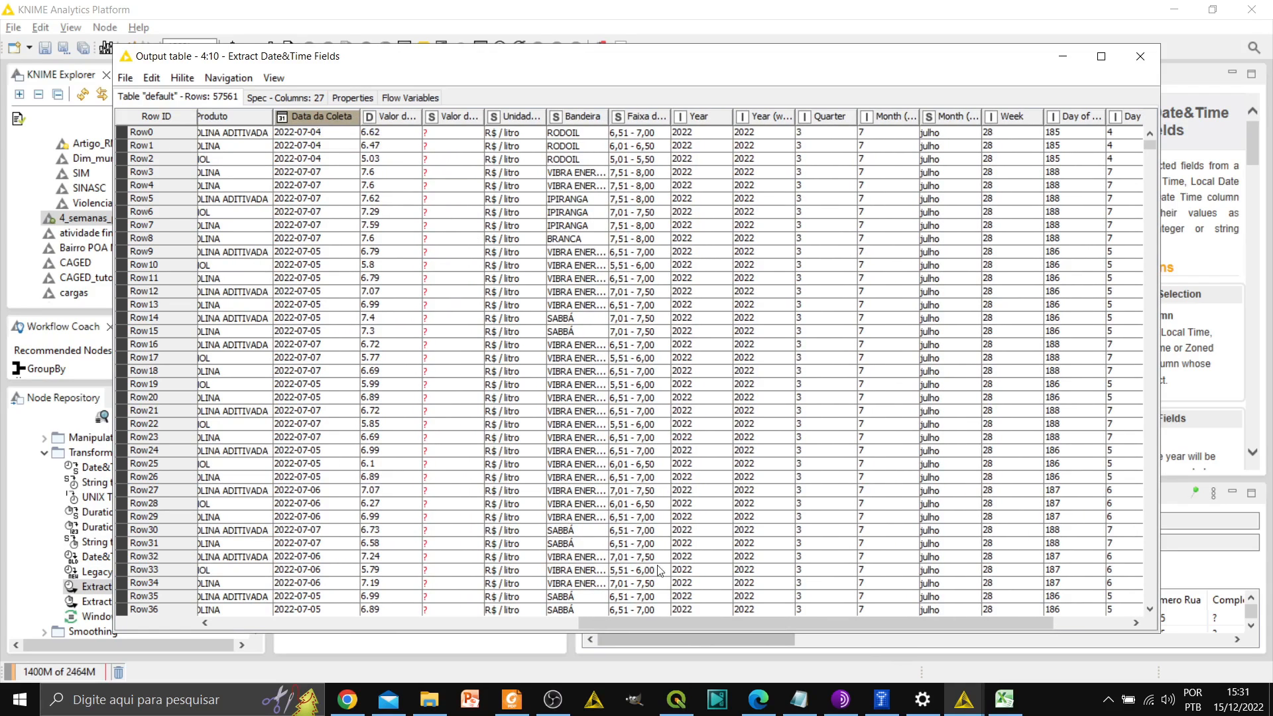
drag(1159, 383, 1233, 359)
click(688, 120)
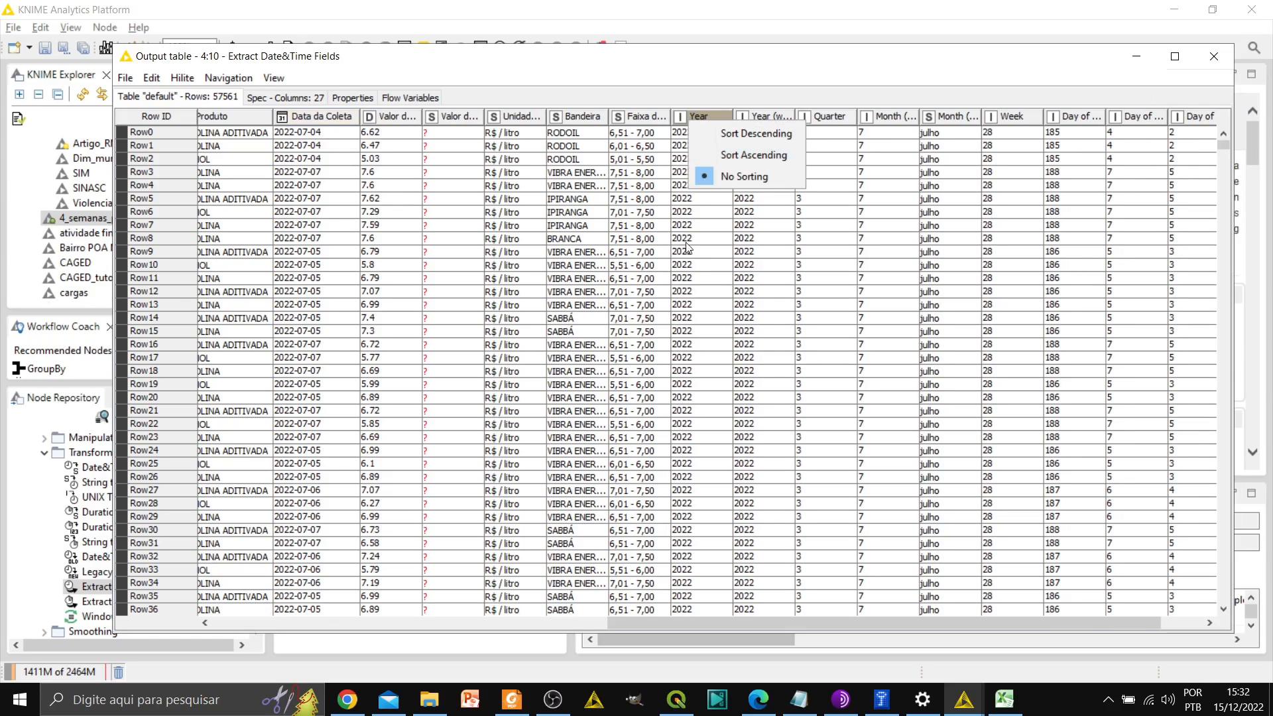
click(694, 279)
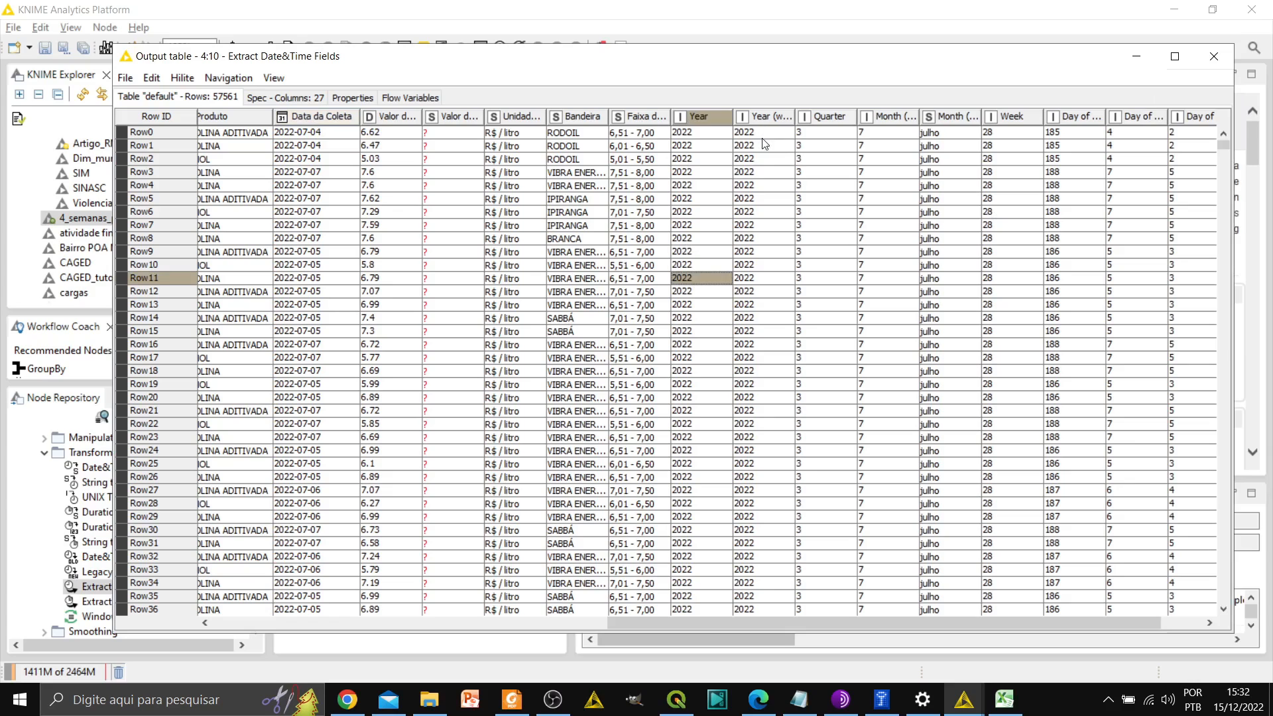
drag(764, 159, 767, 343)
click(768, 424)
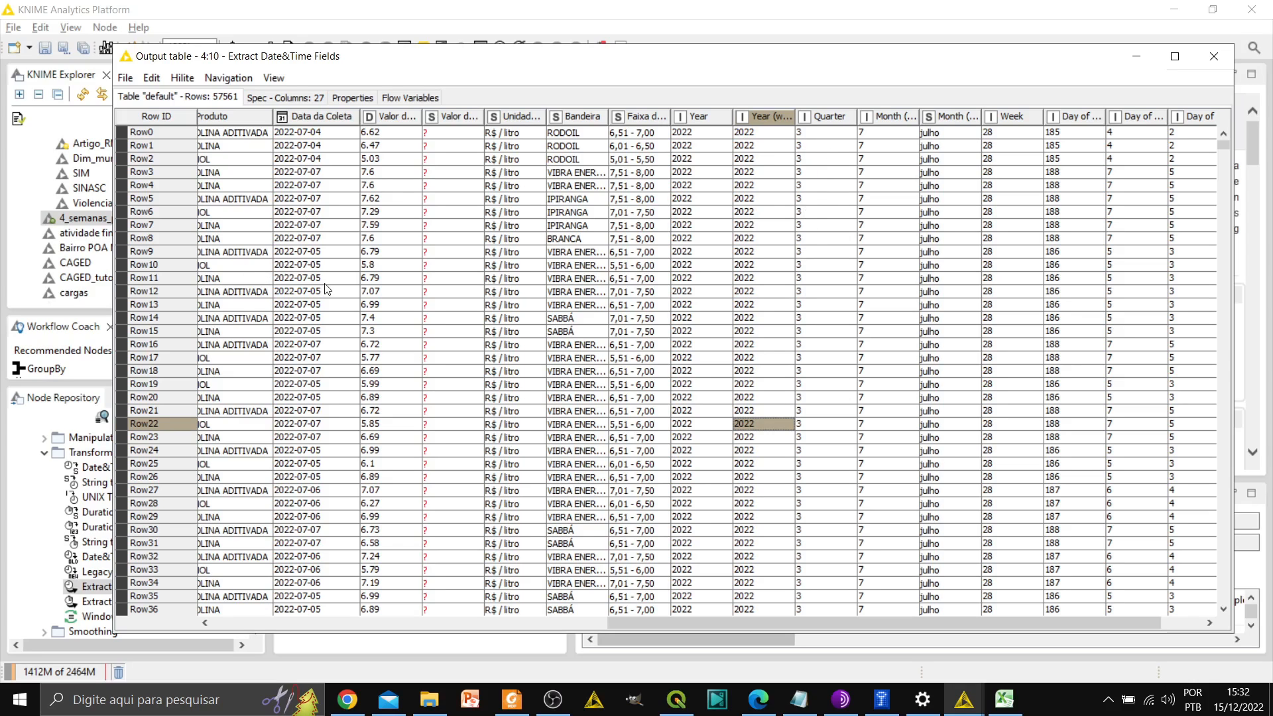
Step: Examine the Month (number), Month (name) and Week columns in the output table, checking Week on rows with other collection dates
click(881, 301)
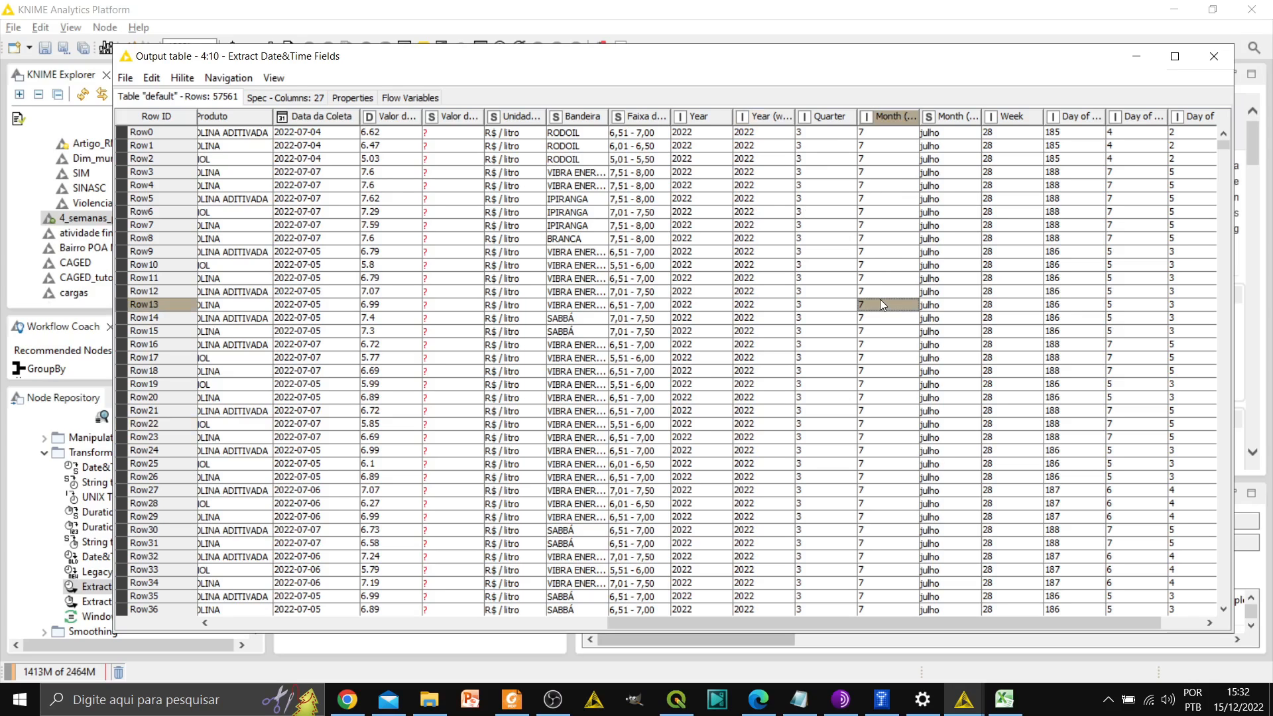
click(932, 306)
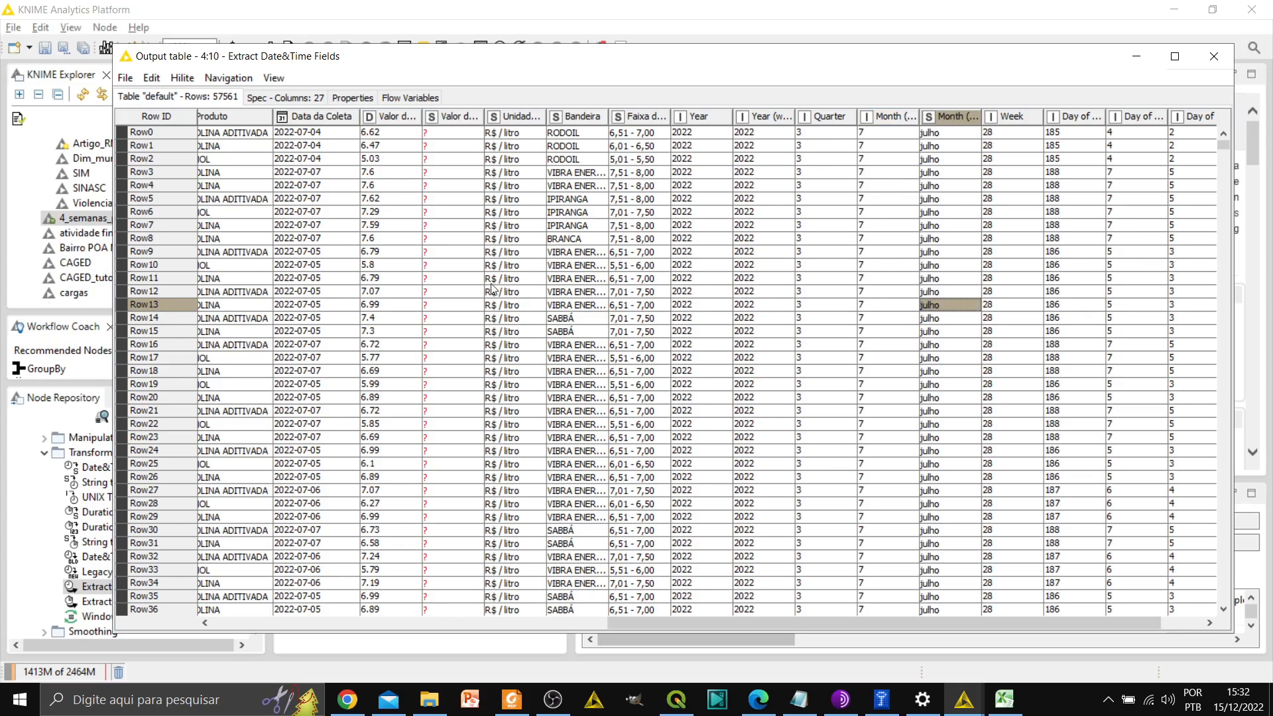
click(988, 308)
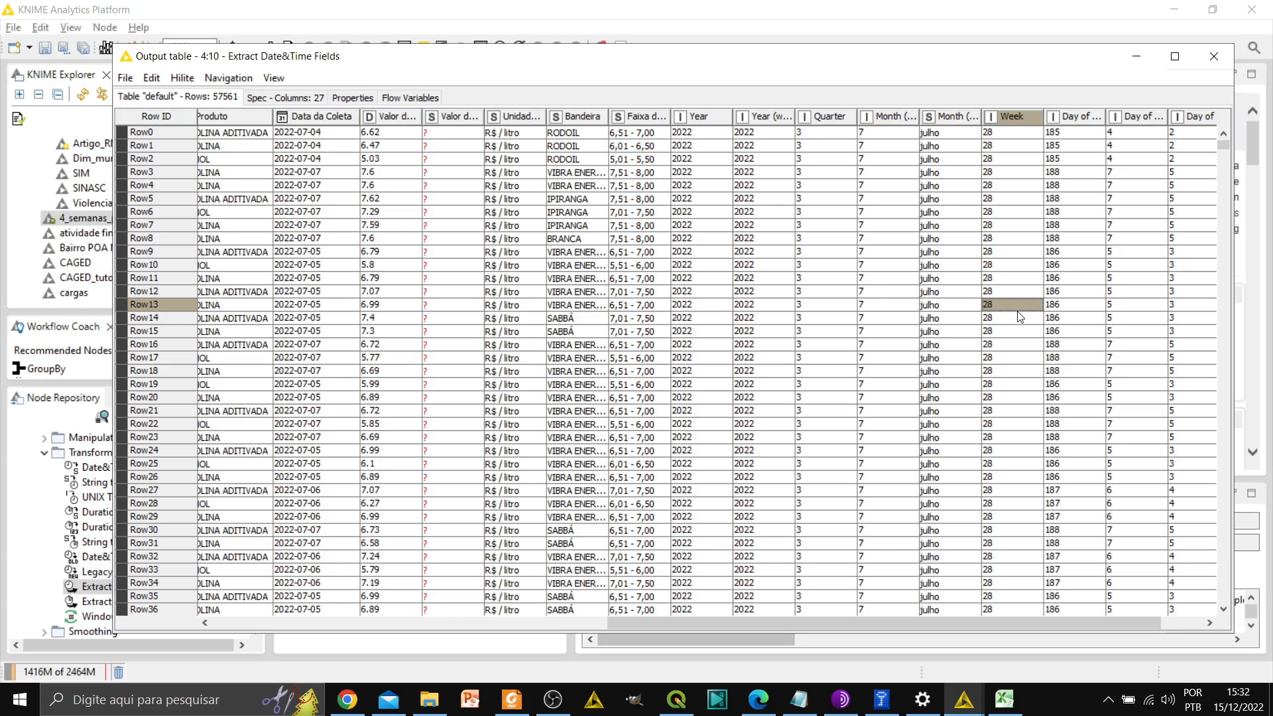
drag(1224, 147, 1261, 426)
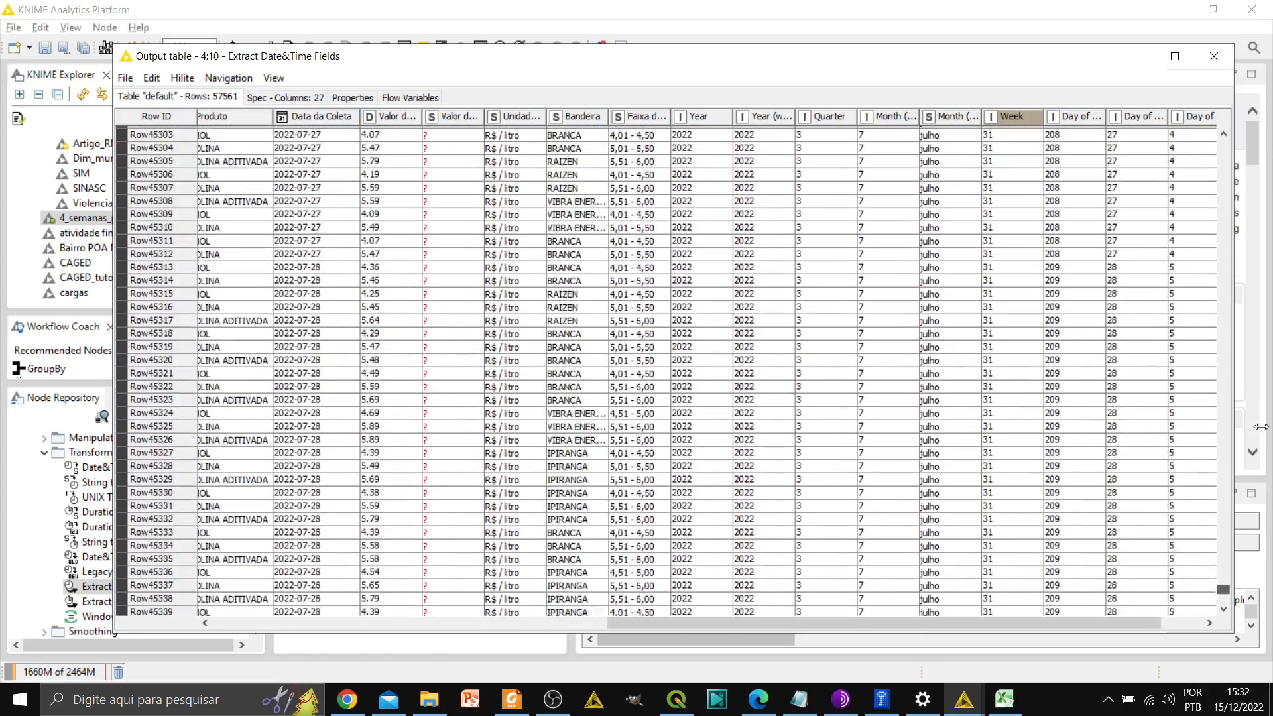
click(1016, 125)
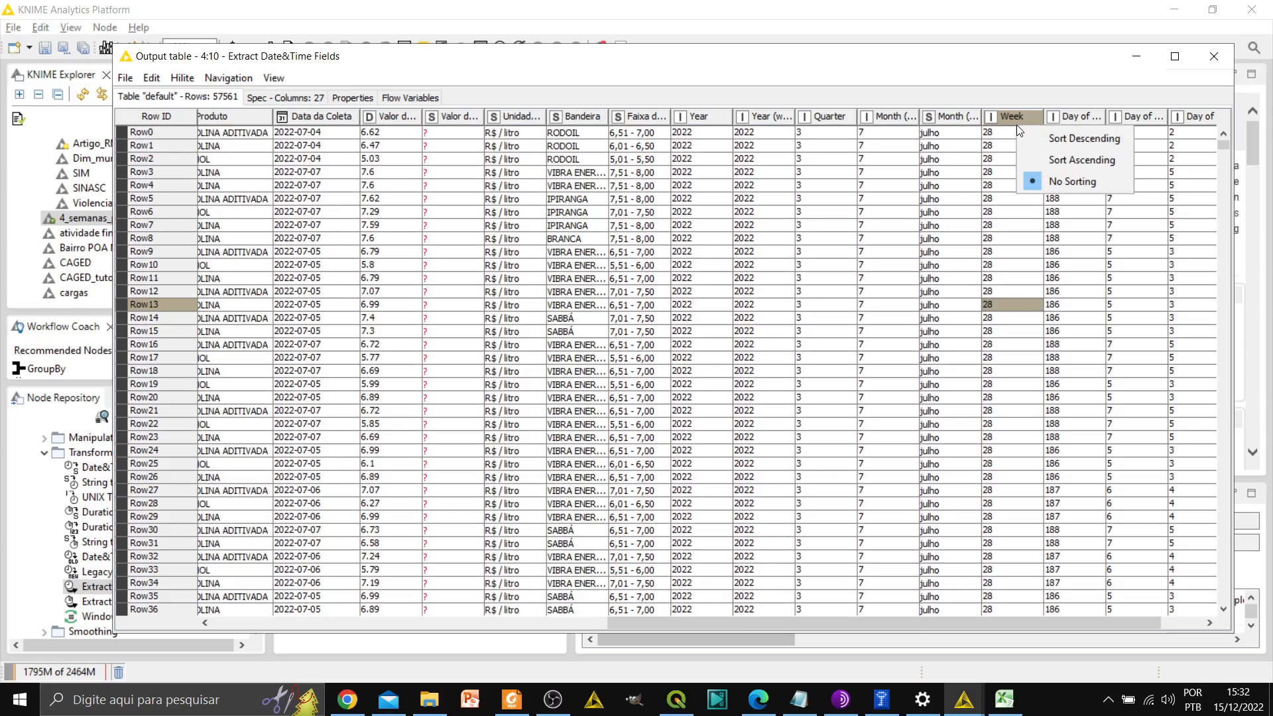
click(1010, 131)
click(285, 132)
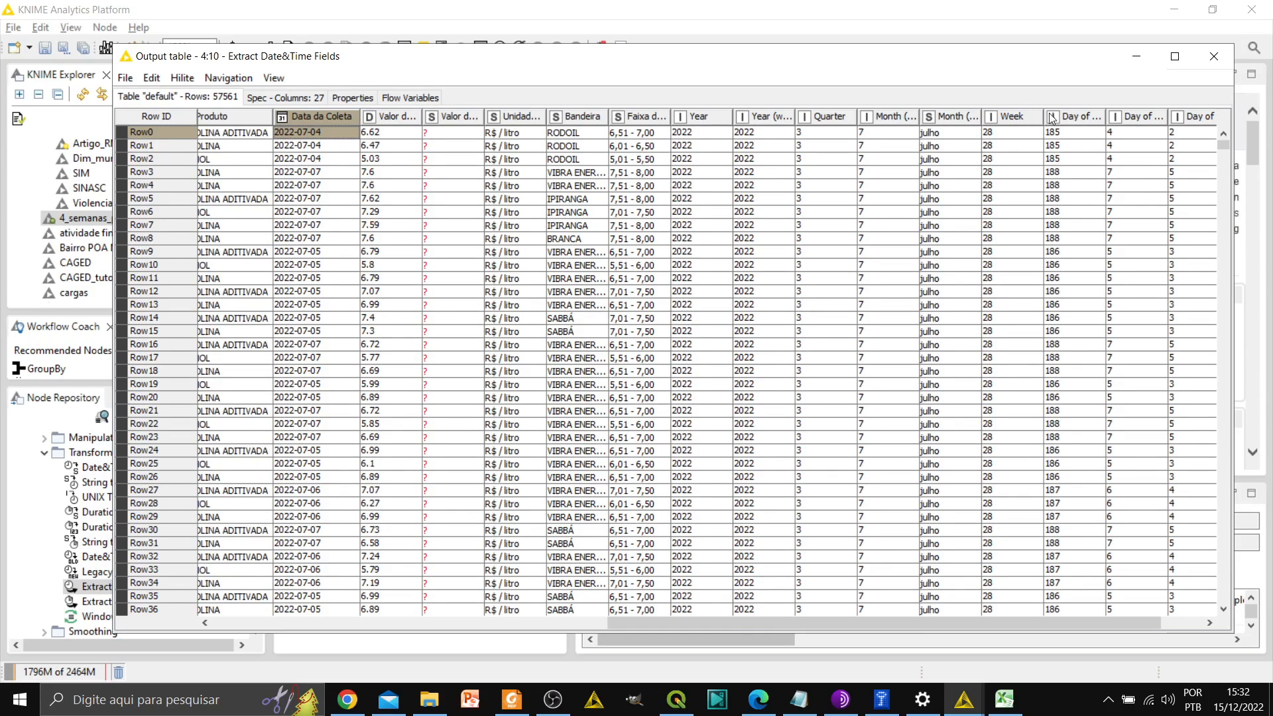
Step: Widen the Day of year, Day of month, Day of week (number) and Day of week (name) columns to read their full headings
drag(1045, 116, 1105, 114)
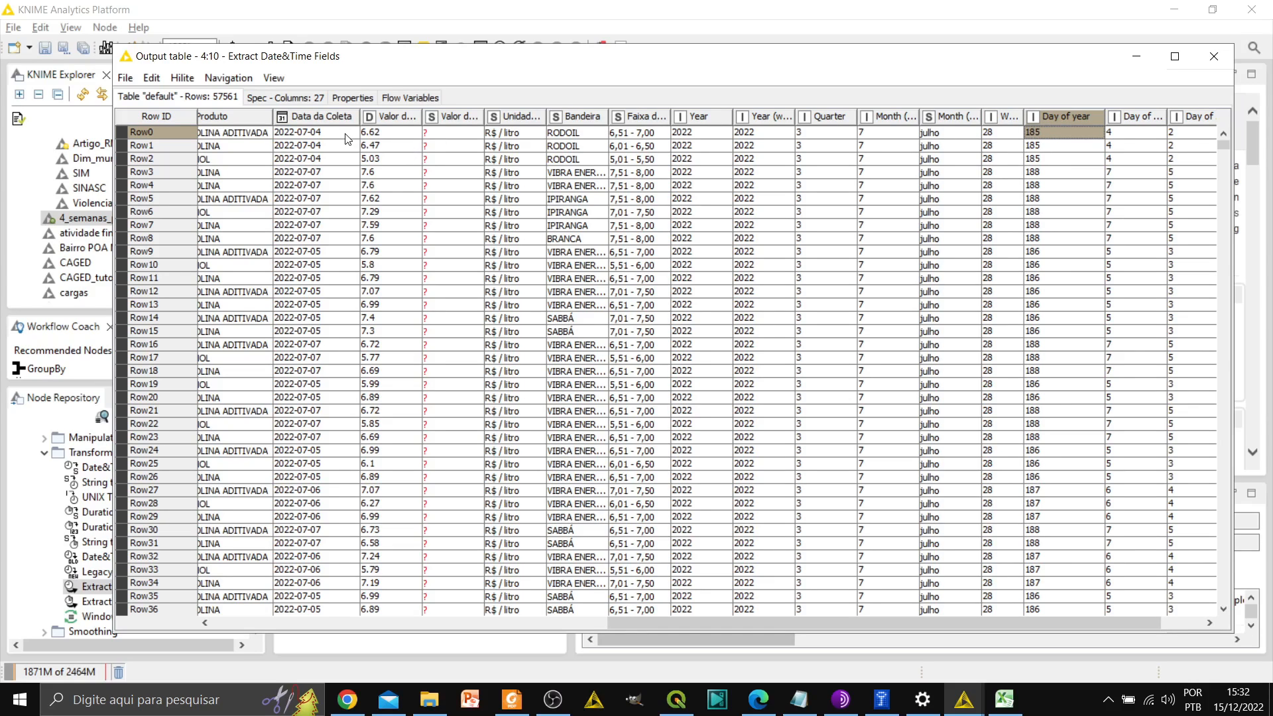
click(300, 131)
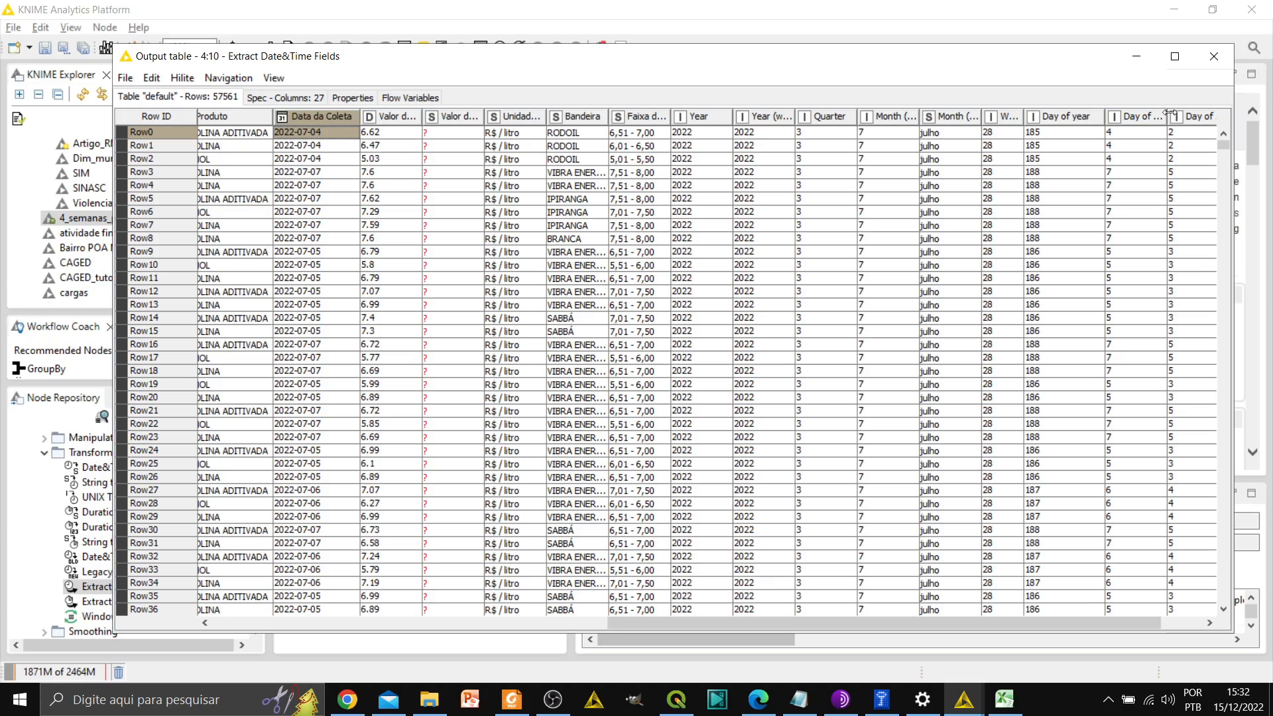
drag(1170, 114, 1216, 114)
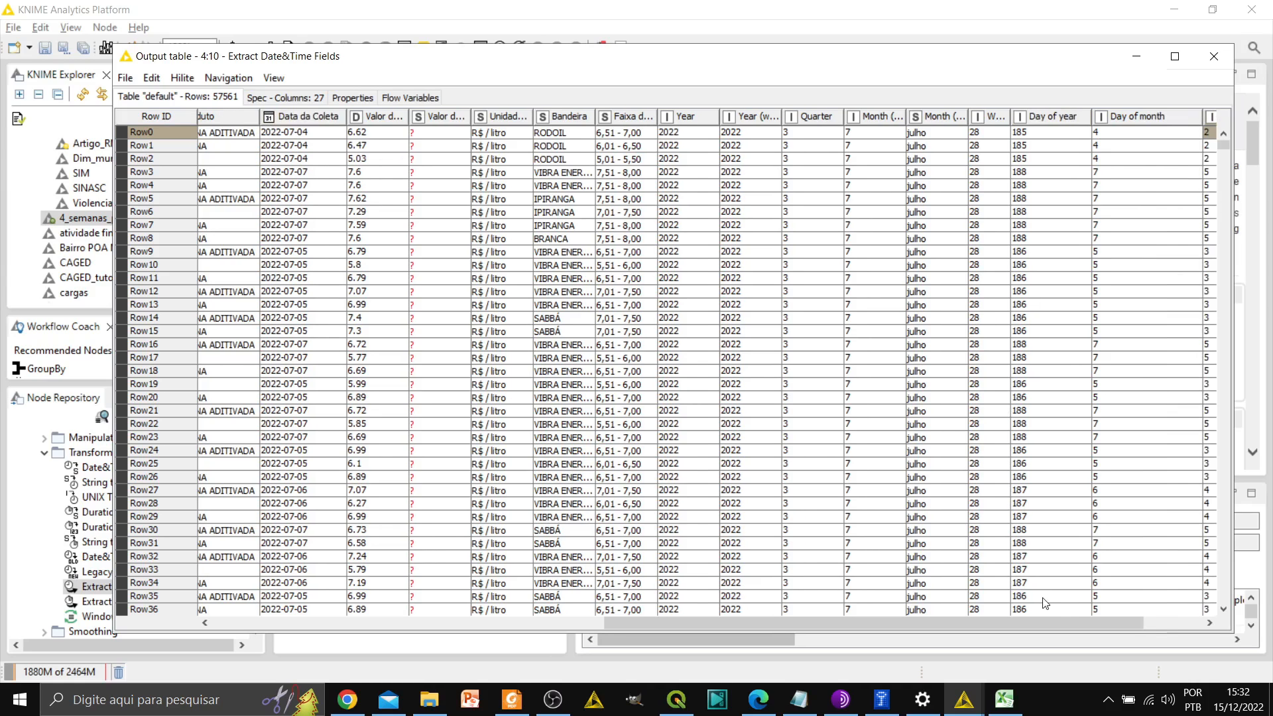
drag(1062, 623, 1139, 630)
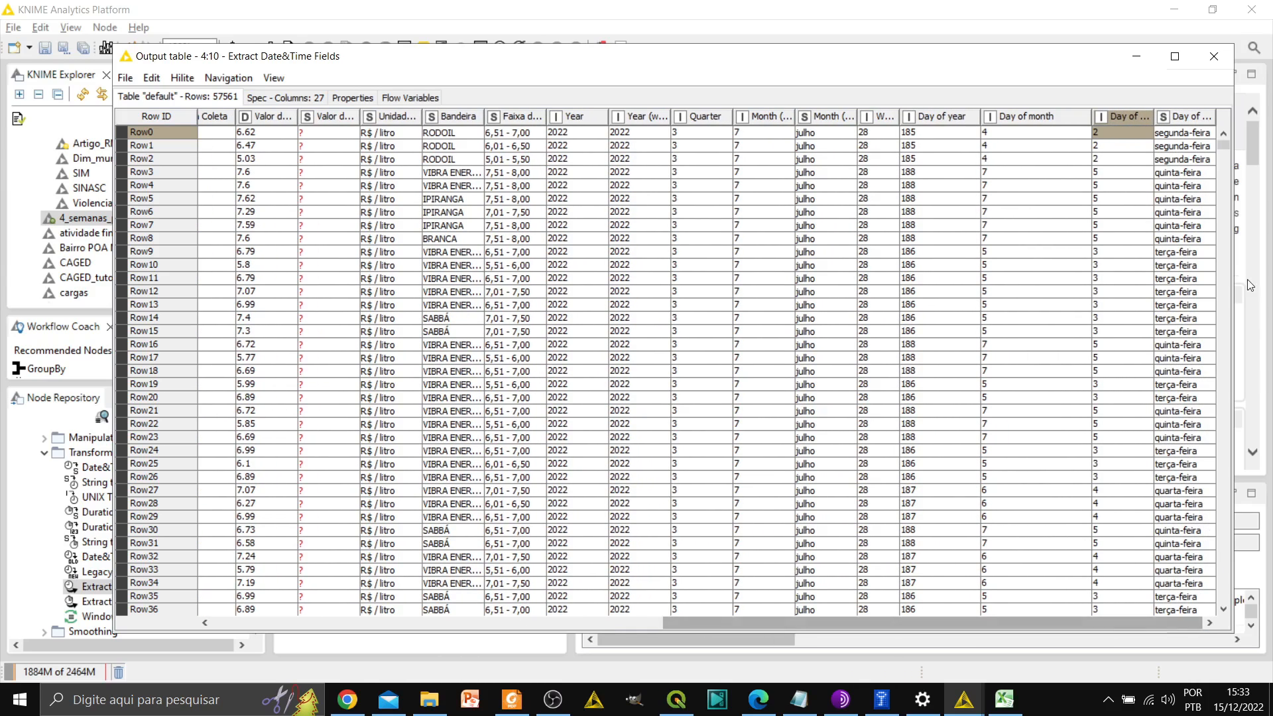
drag(1153, 114, 1205, 116)
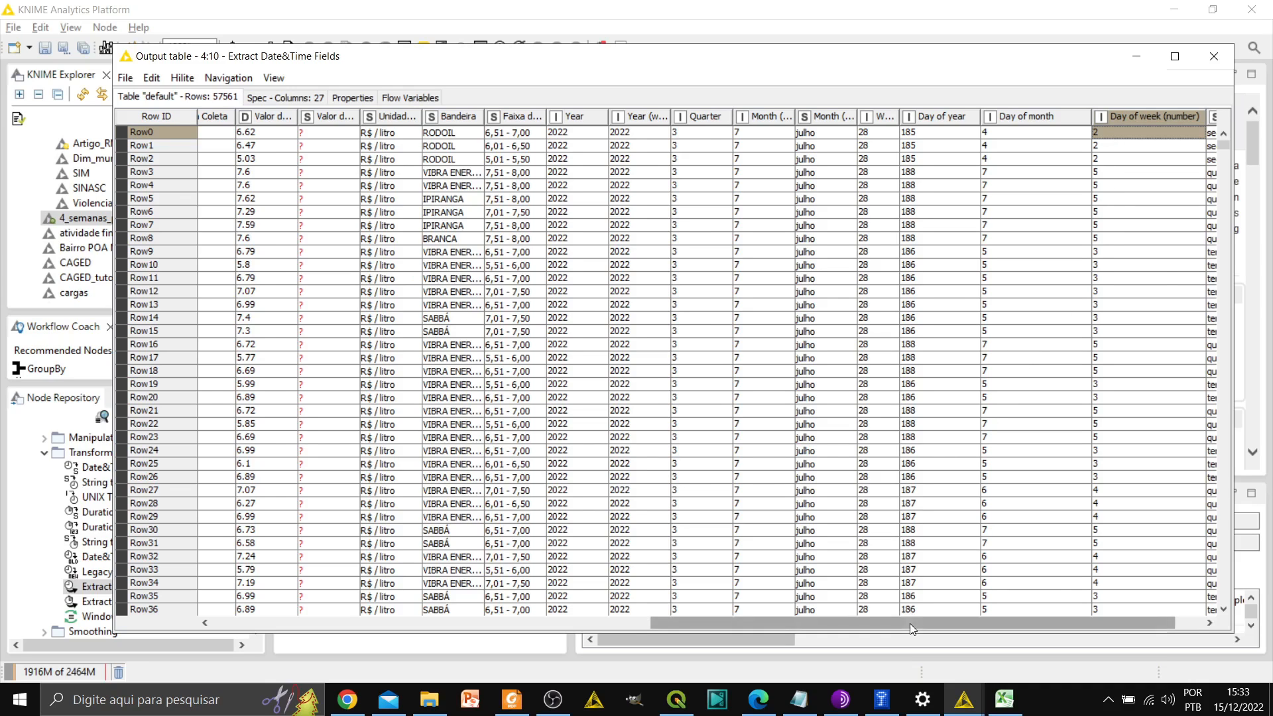
drag(909, 624, 945, 635)
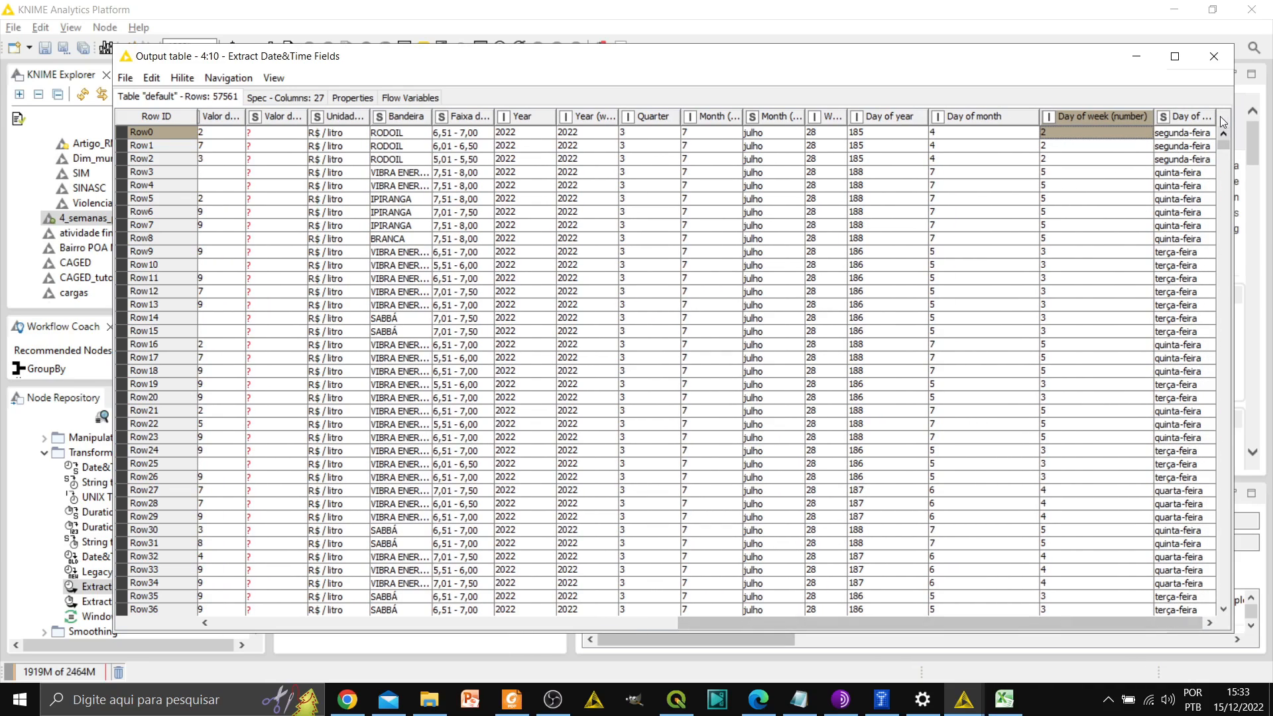
drag(1215, 116, 1267, 110)
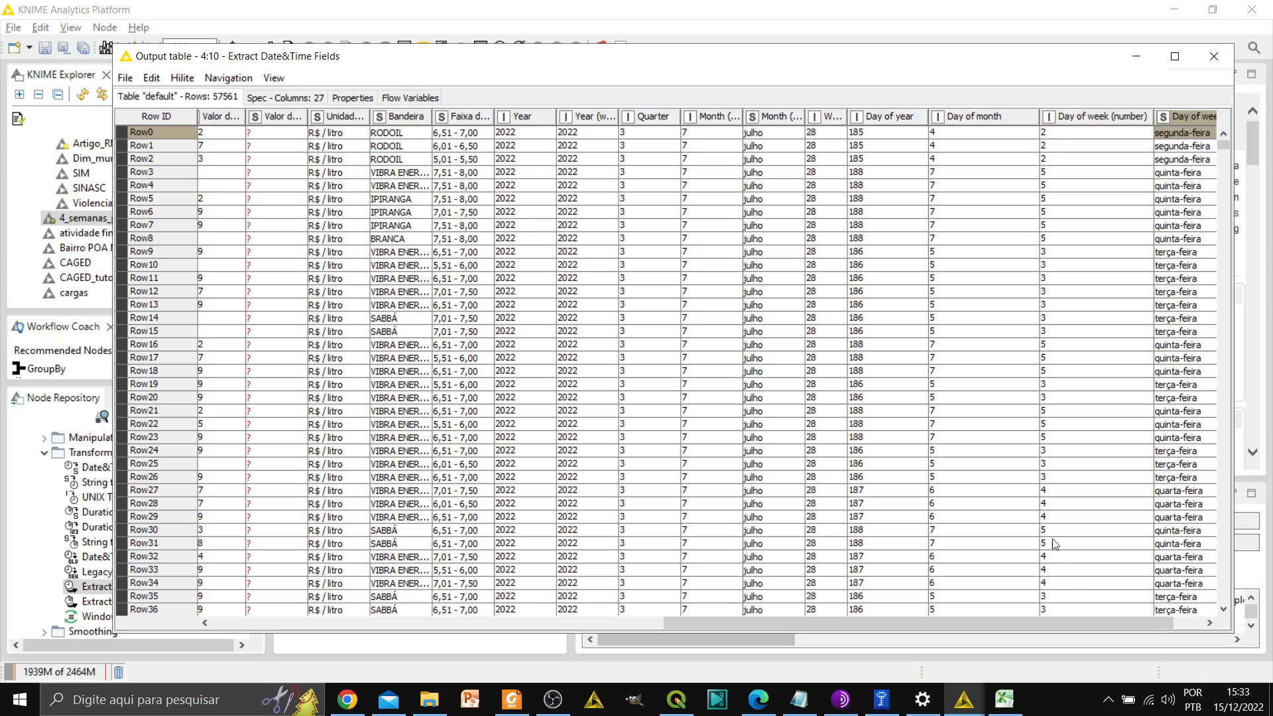
drag(1073, 622, 1101, 622)
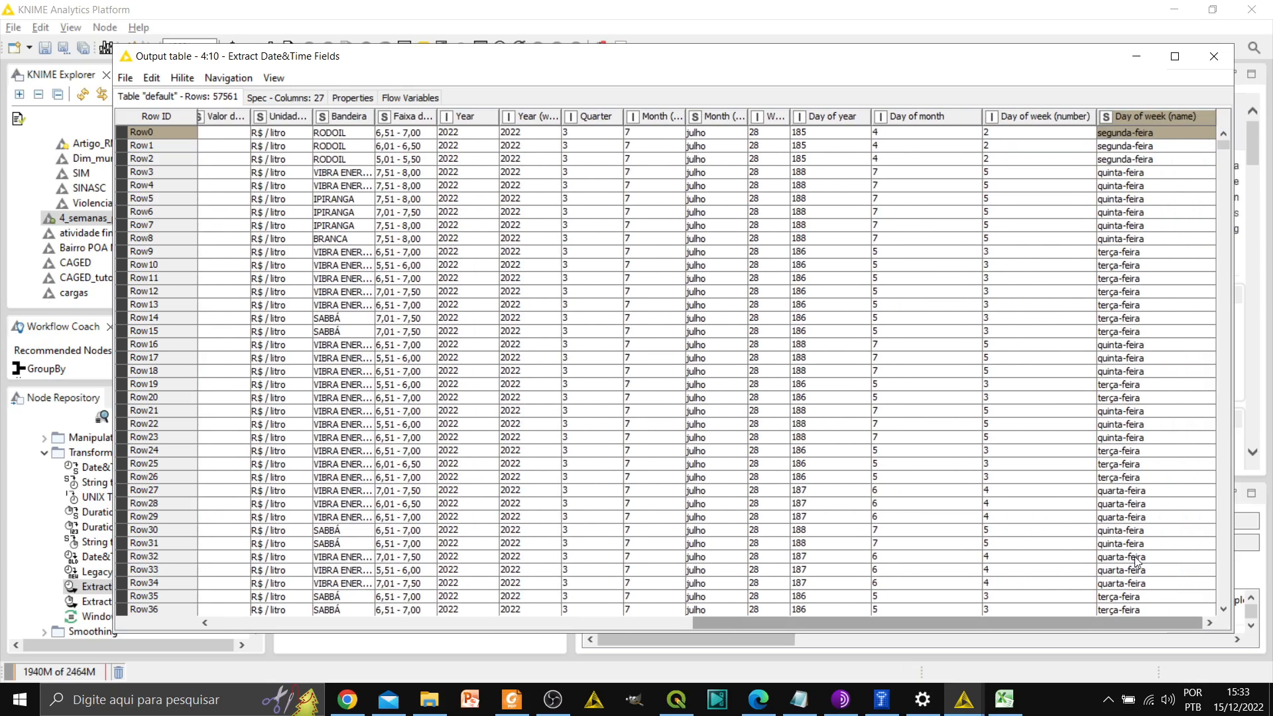
Step: Examine the Day of week (name) values alongside the month, week and unit columns, and close the output table
click(1140, 146)
click(1140, 172)
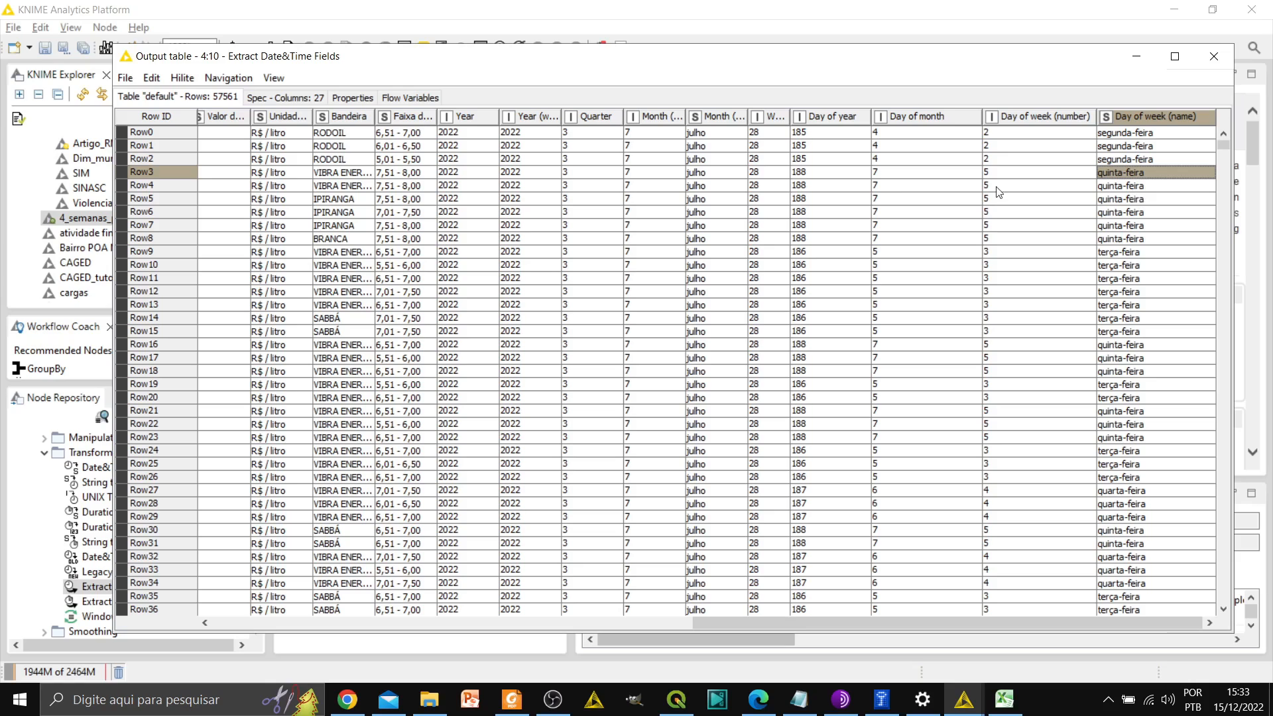
click(707, 188)
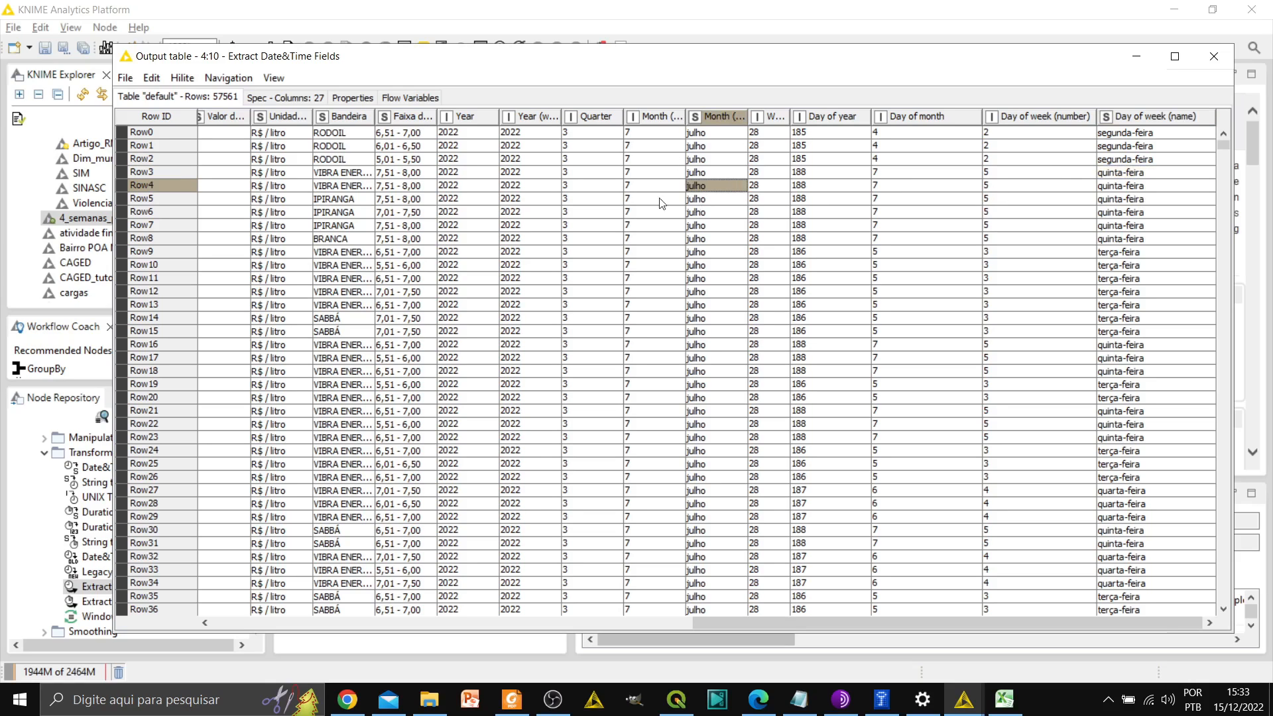
click(1137, 174)
click(1134, 263)
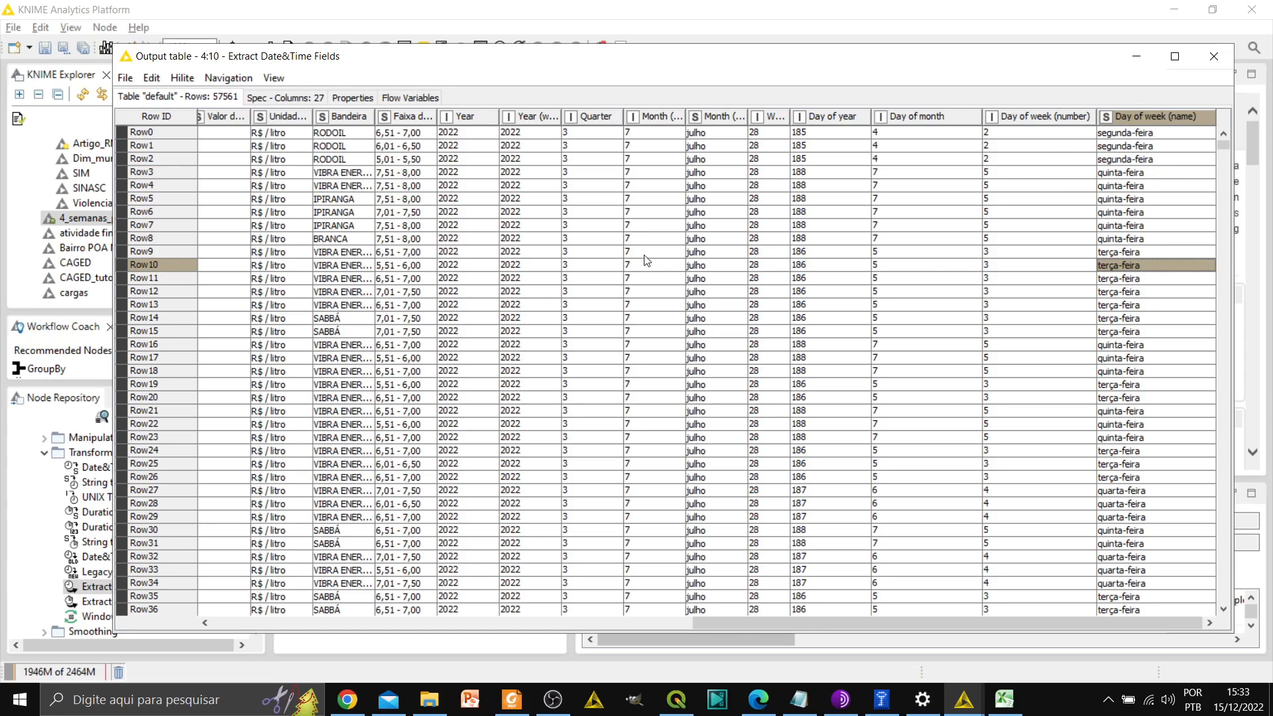
click(587, 225)
click(631, 213)
click(729, 214)
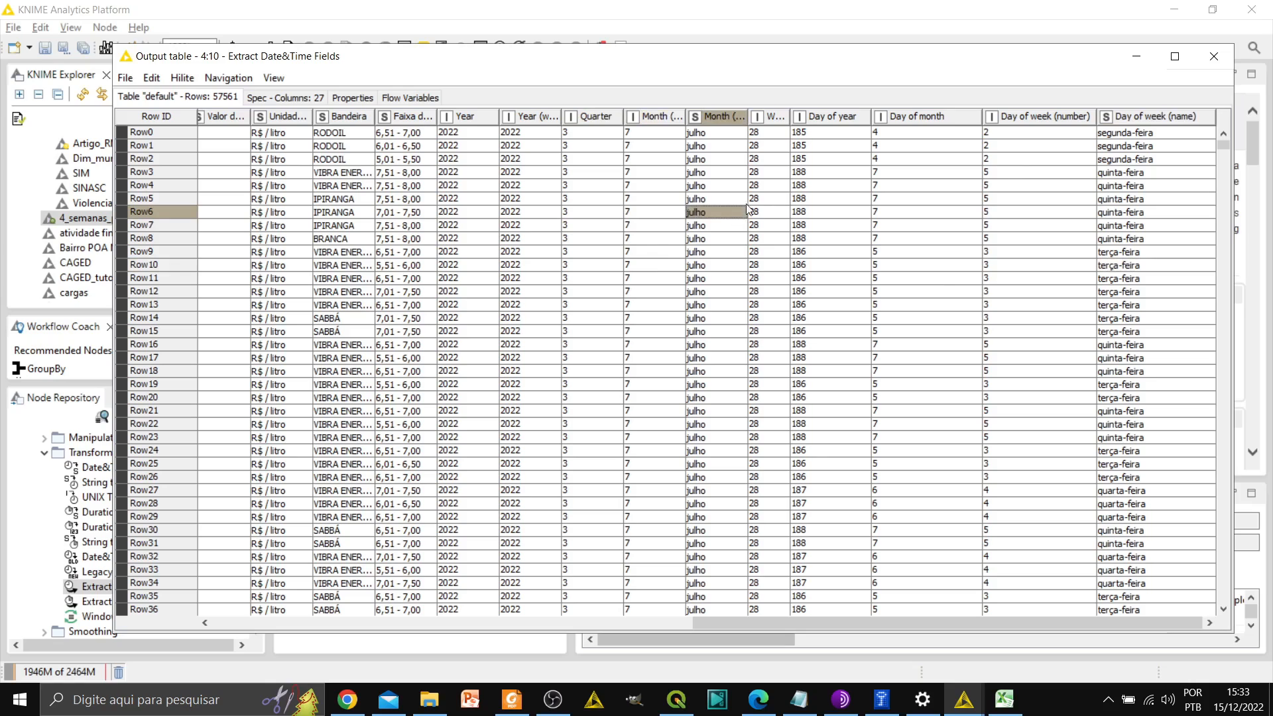
click(771, 203)
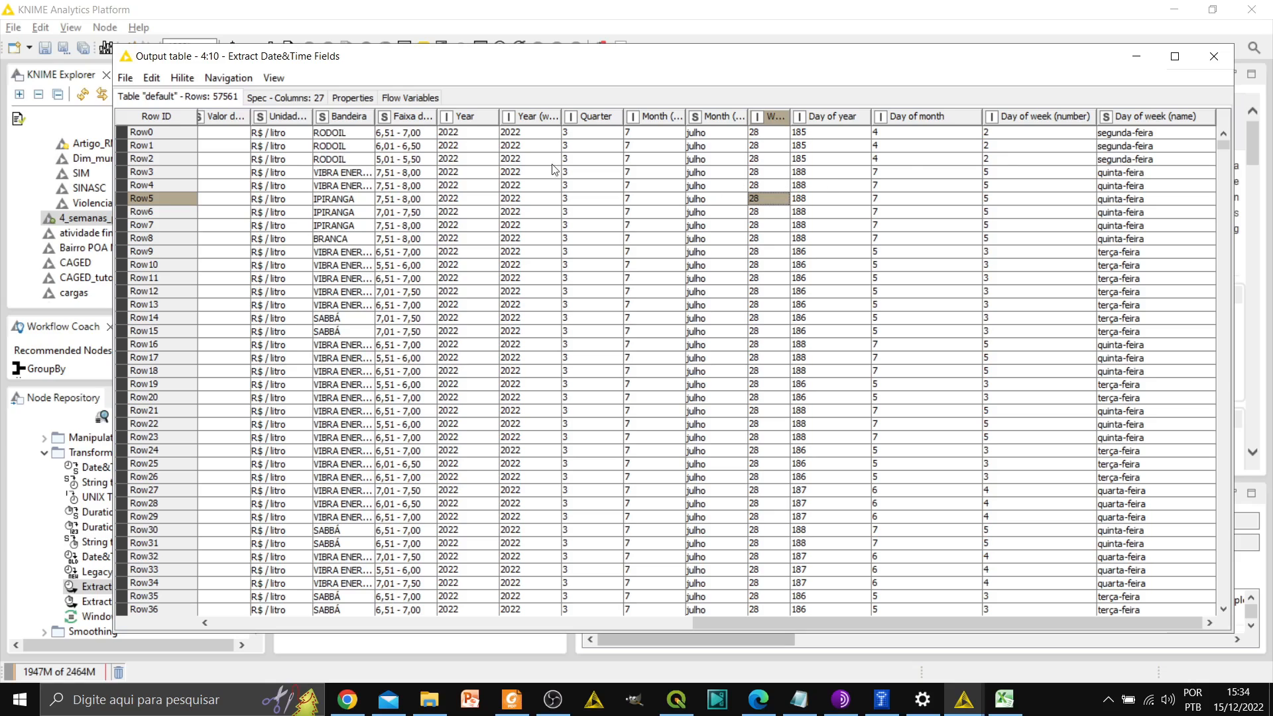
click(277, 265)
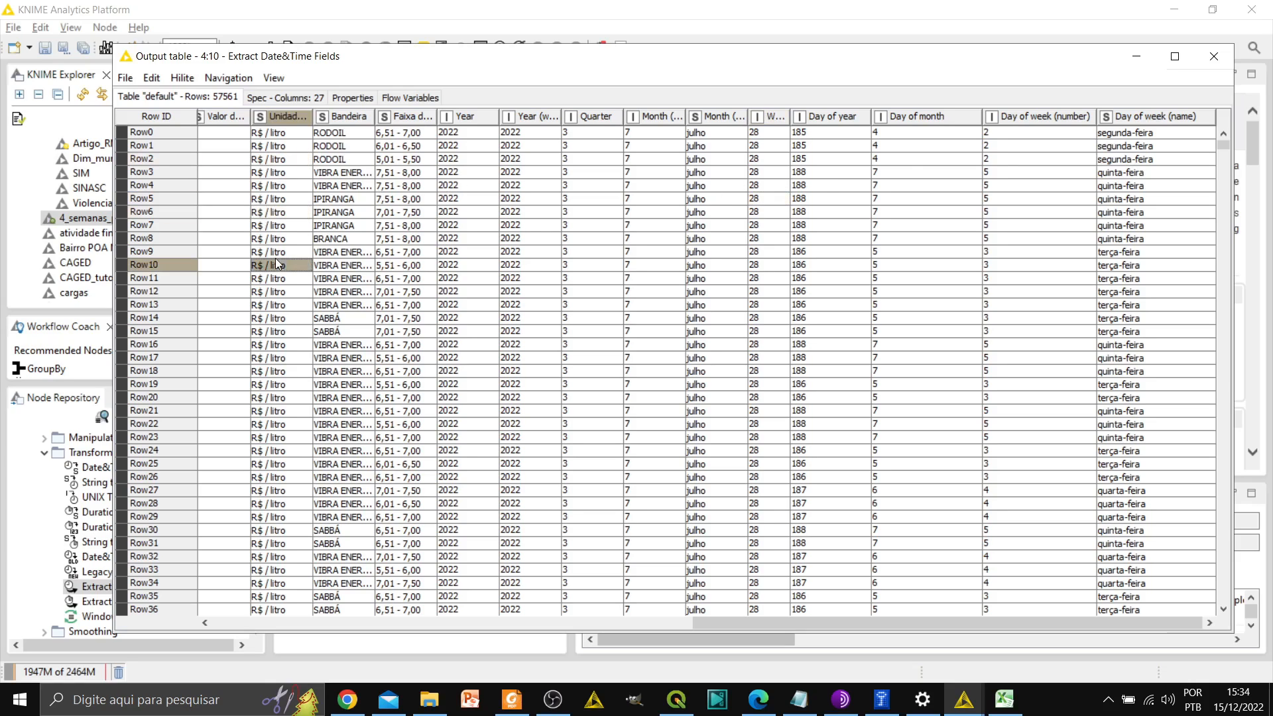
click(278, 291)
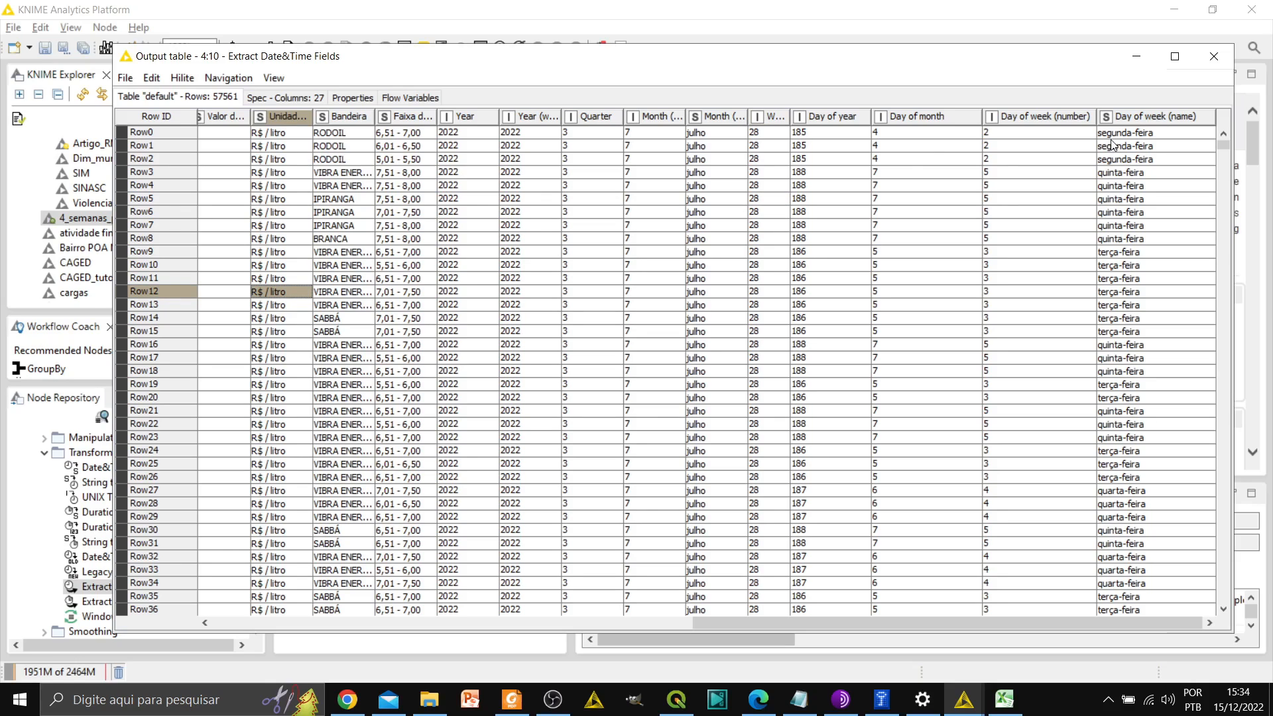
click(1213, 56)
Step: Find the GroupBy node in the node repository and add it to the workflow after Extract Date&Time Fields
click(108, 397)
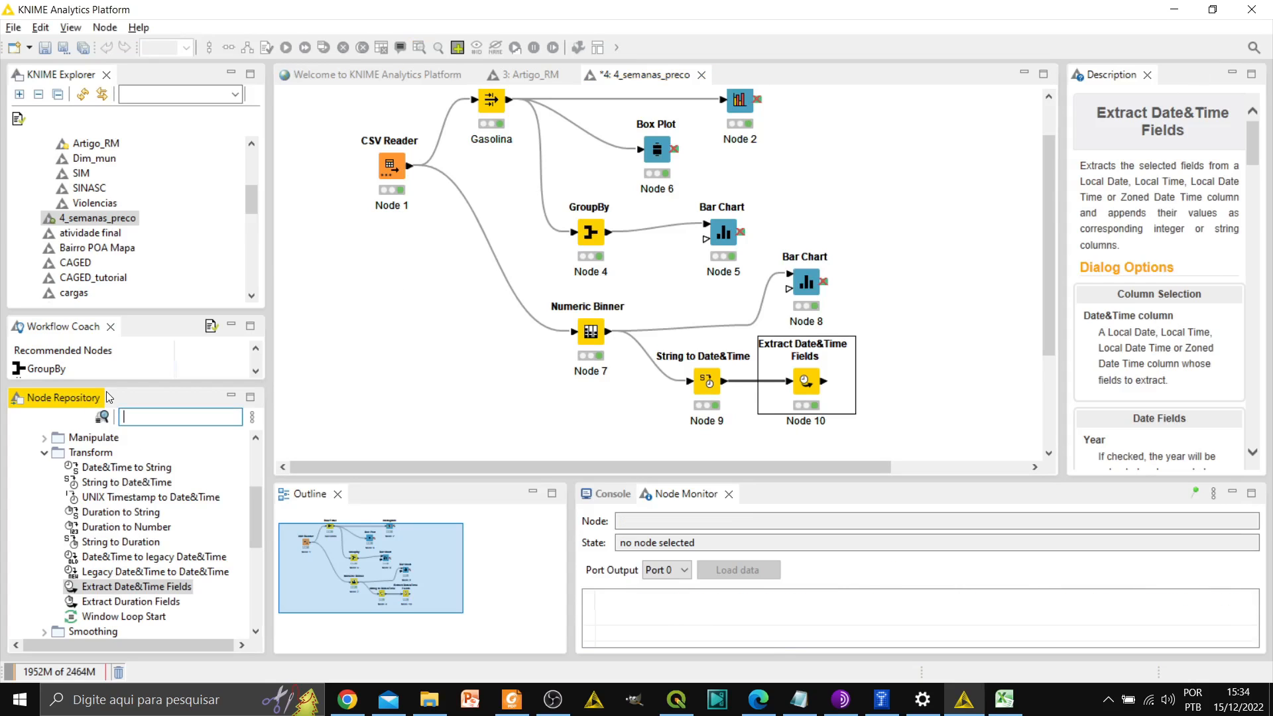
text(grou)
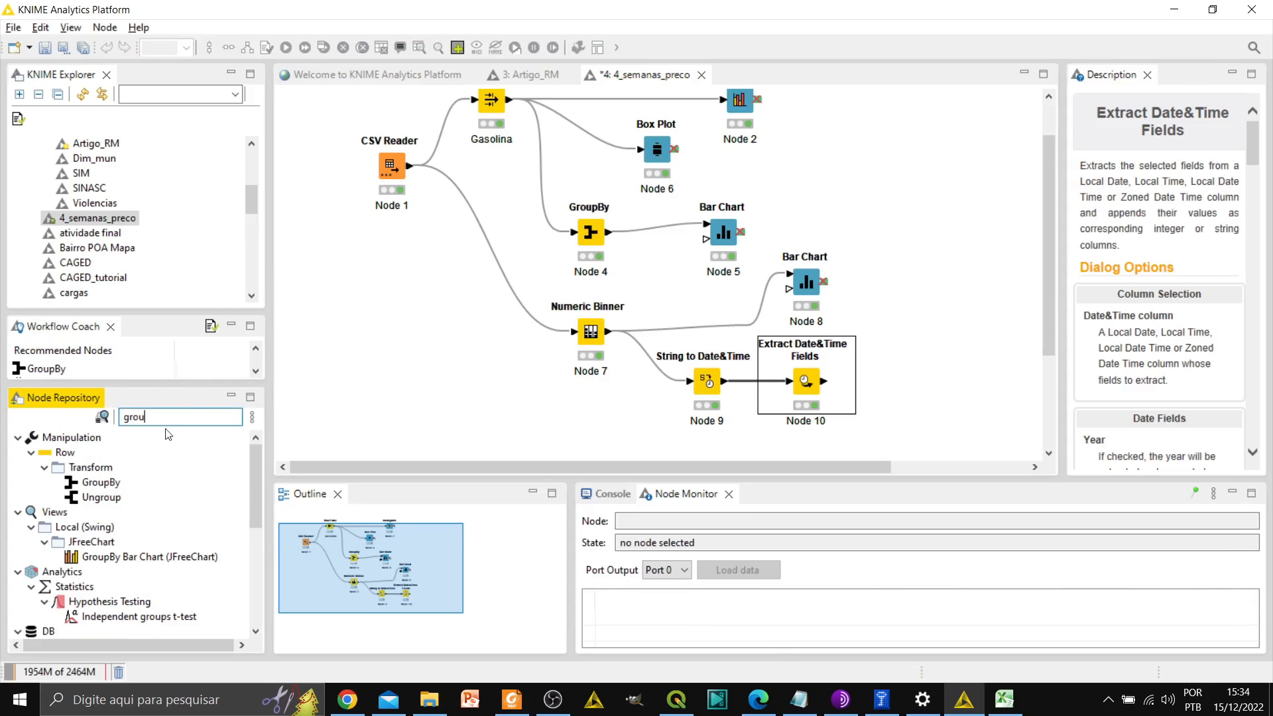
mouse_move(90, 489)
mouse_down()
mouse_move(806, 382)
mouse_move(893, 384)
mouse_up()
click(892, 384)
Step: Open the new GroupBy node's configuration and choose Day of week (name) as the group column
double_click(893, 383)
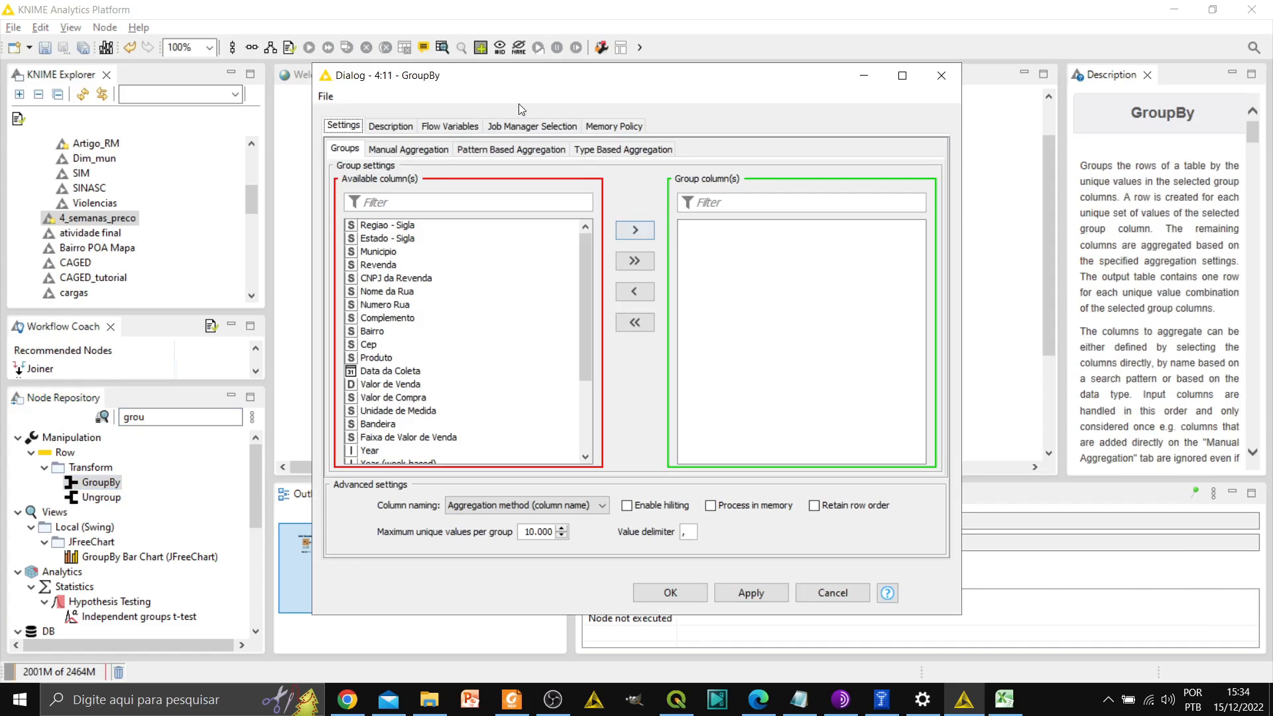
scroll(427, 359, down, 3)
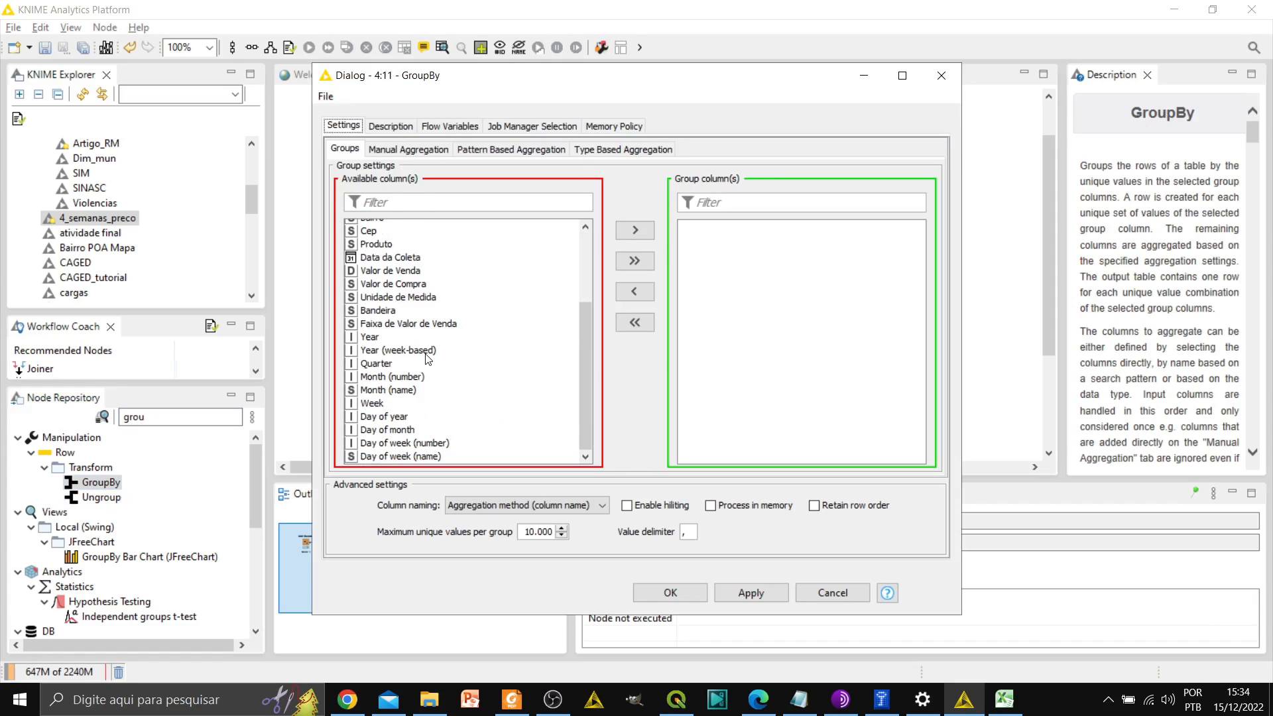
double_click(382, 457)
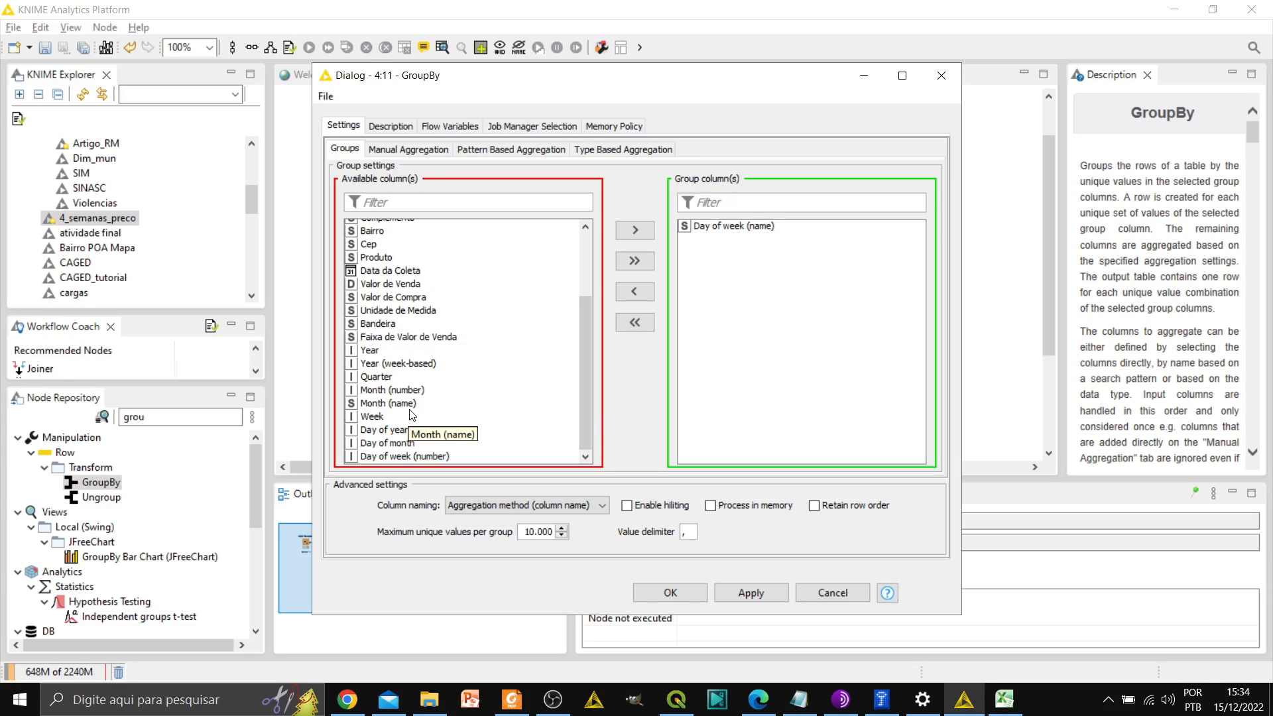
click(718, 228)
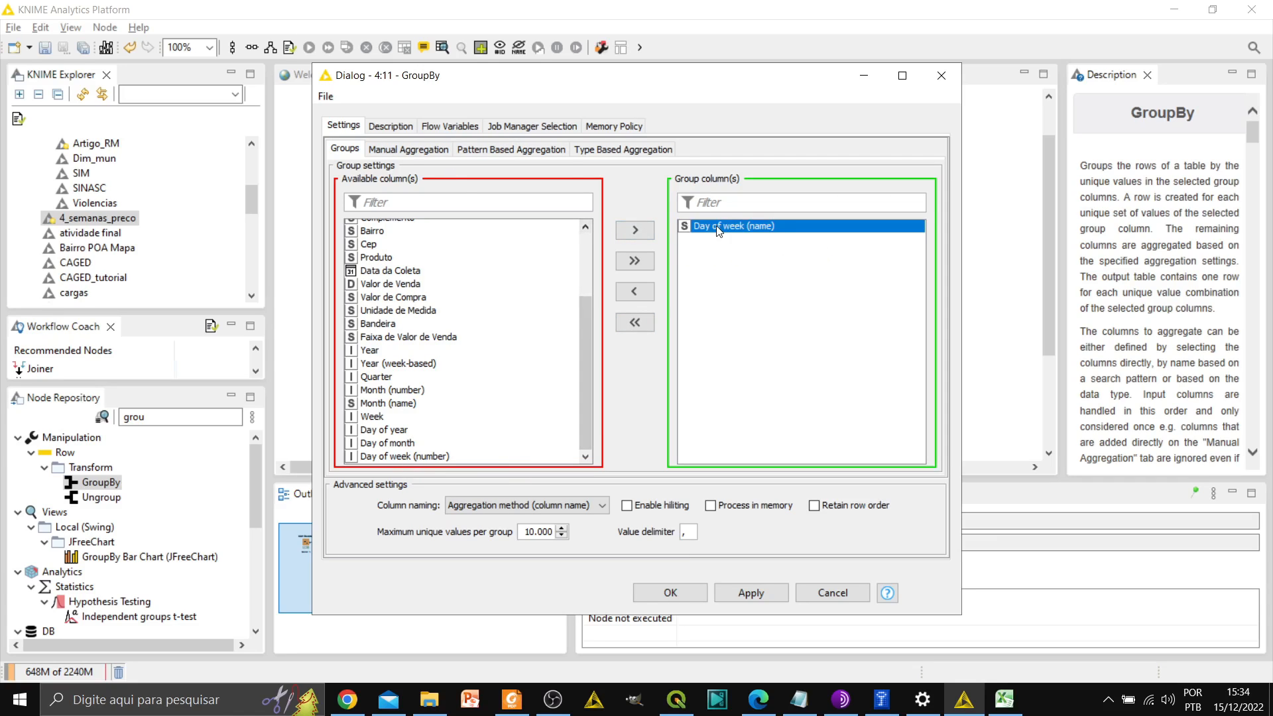
Step: Add Data da Coleta as a manual aggregation column with the Count method, and return to the group column settings
click(383, 153)
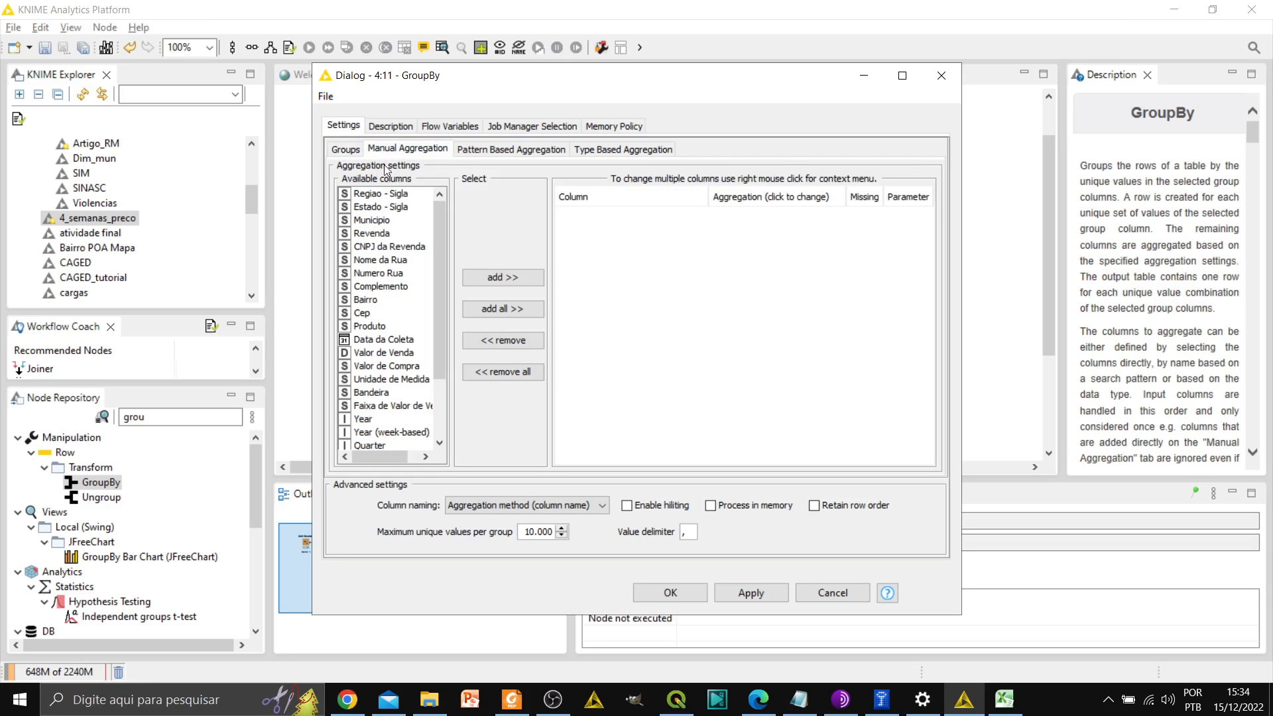
scroll(374, 285, down, 2)
scroll(377, 300, up, 2)
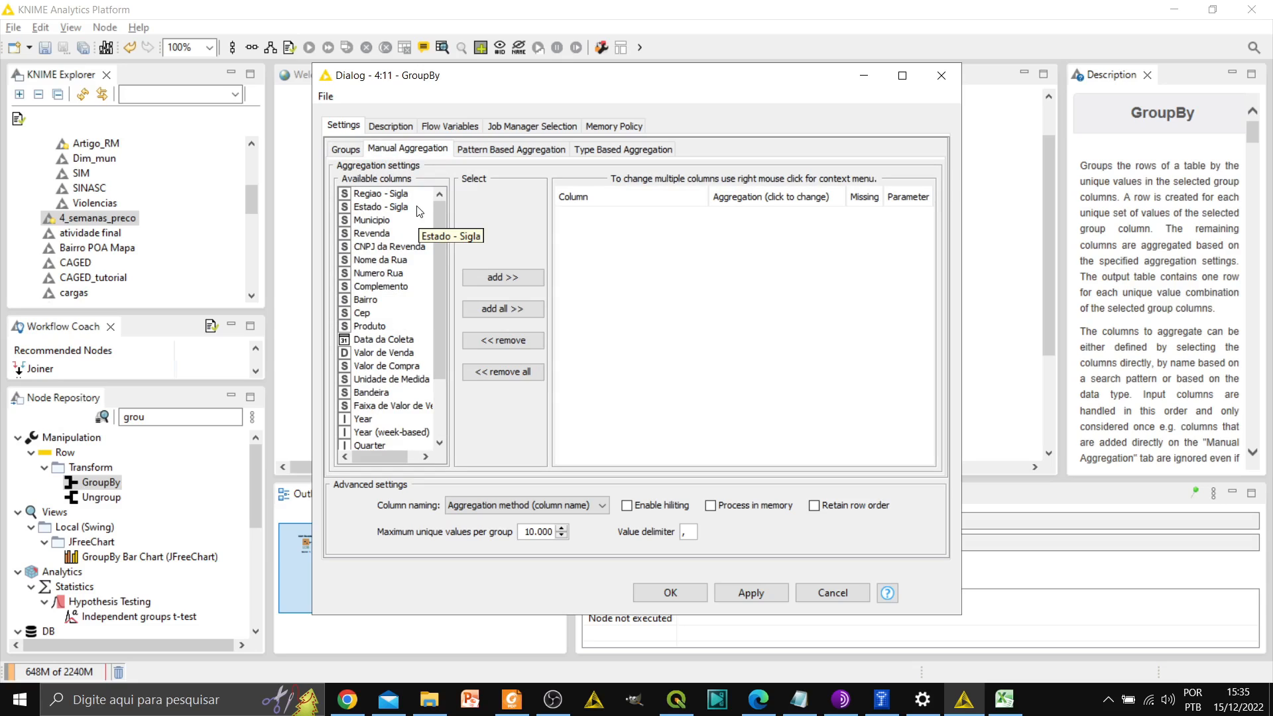
scroll(370, 336, down, 2)
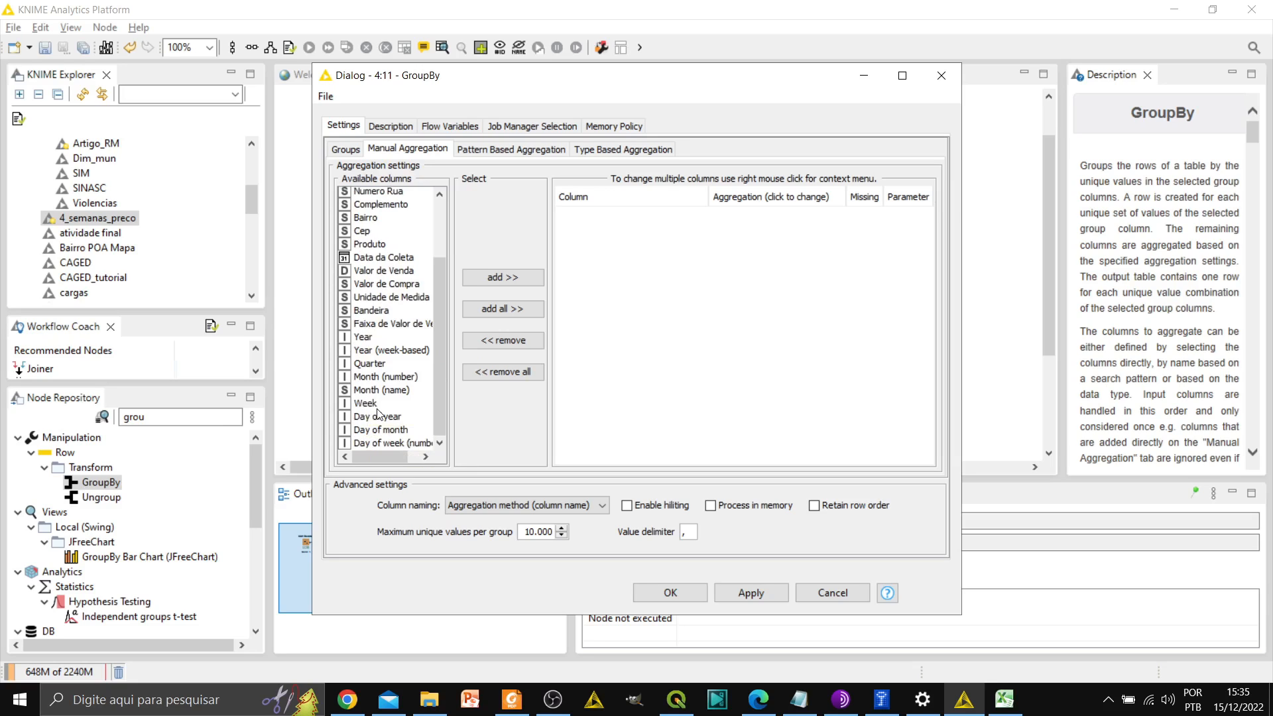
click(385, 260)
scroll(385, 263, up, 2)
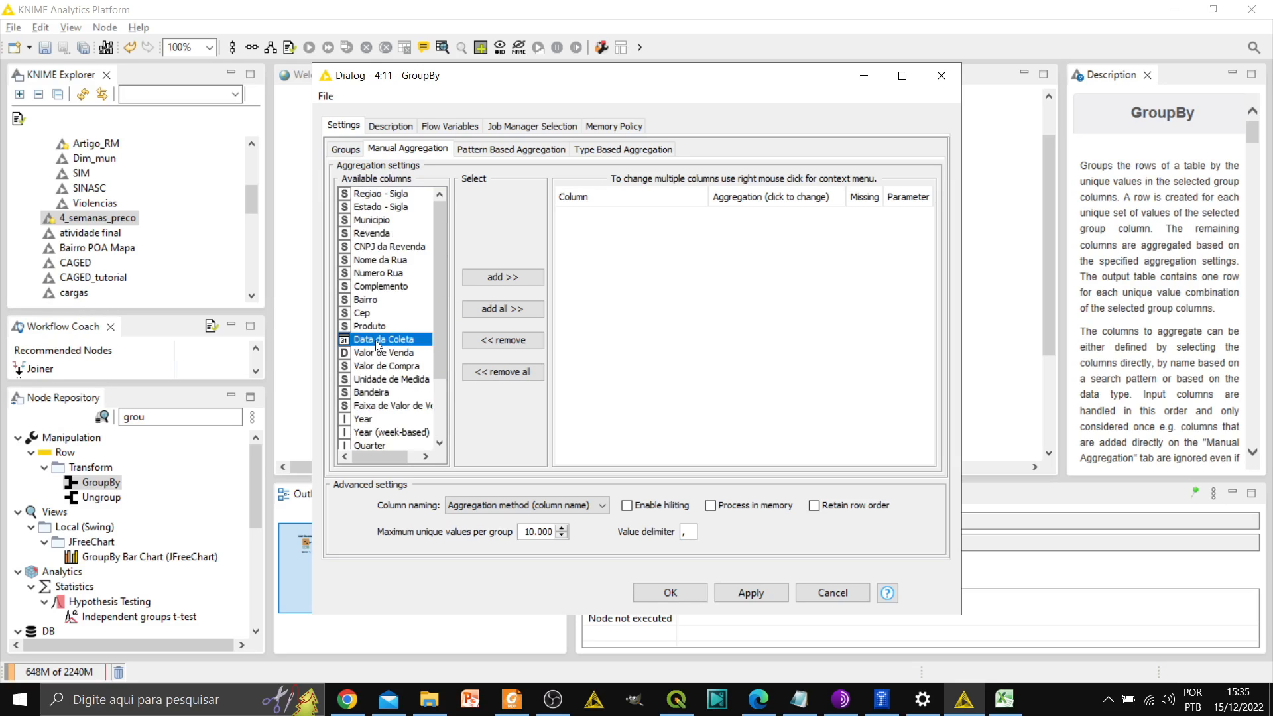
double_click(380, 341)
click(735, 213)
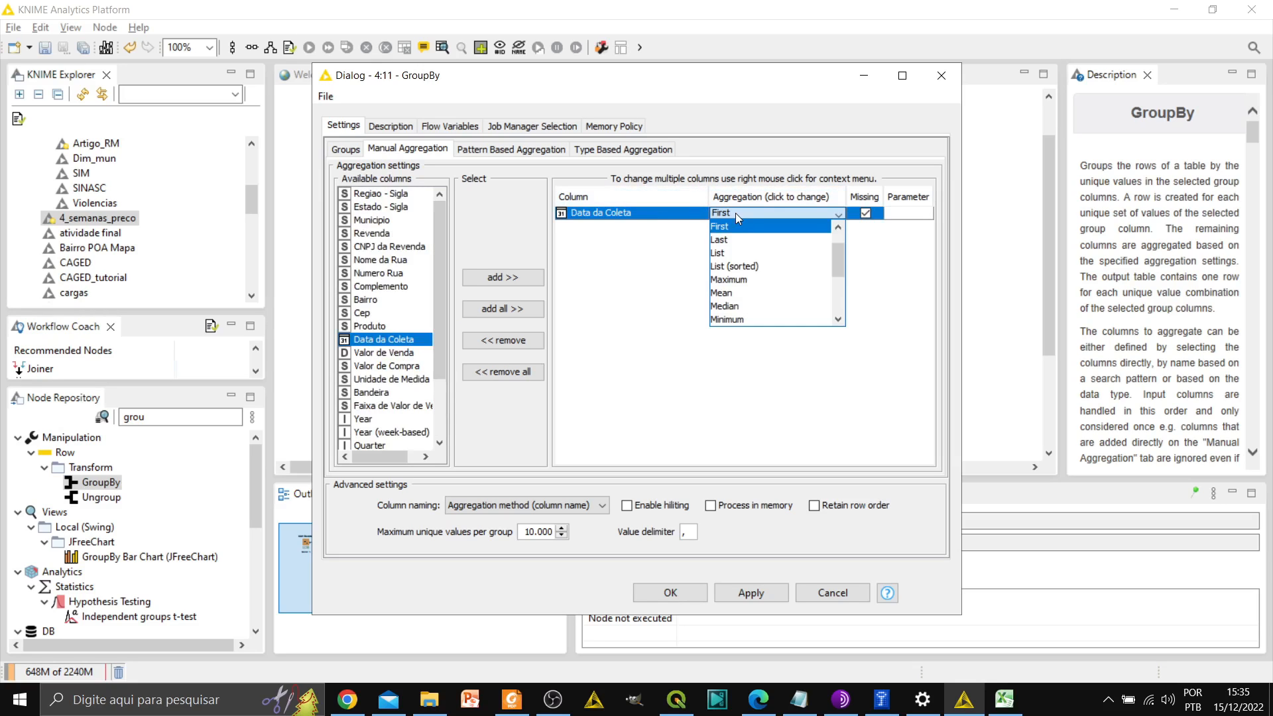
scroll(756, 279, up, 1)
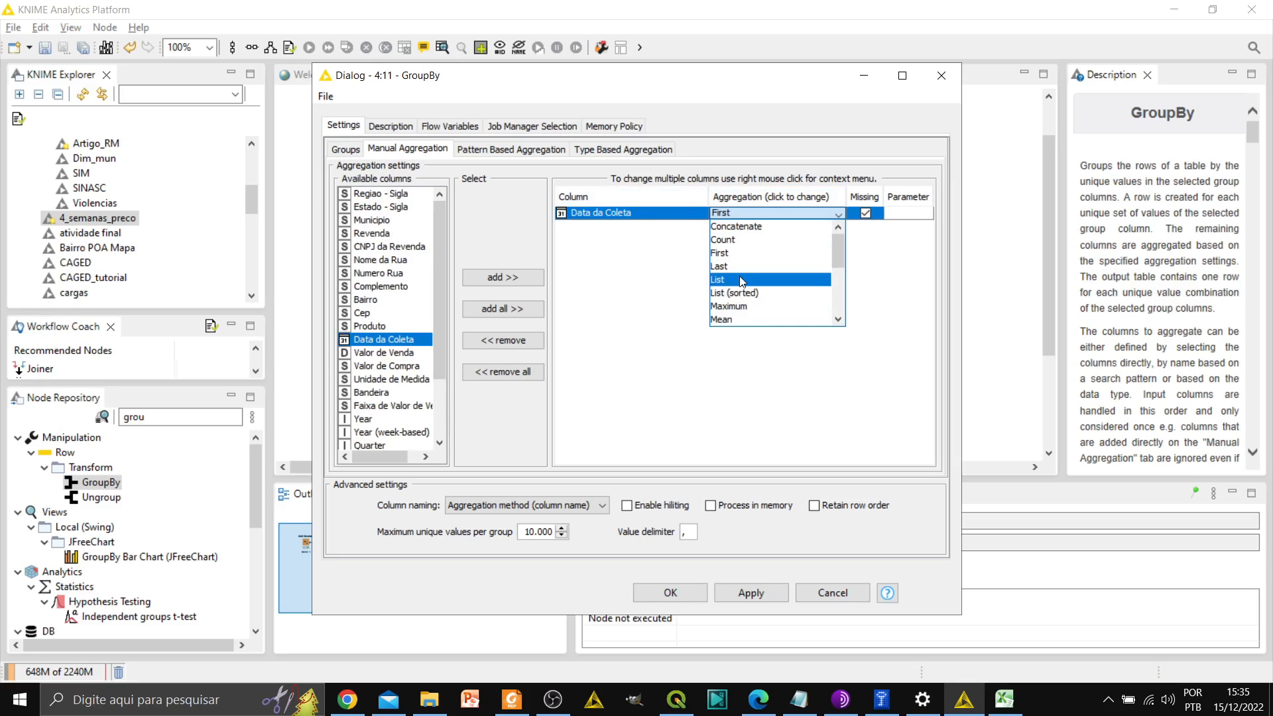
click(757, 246)
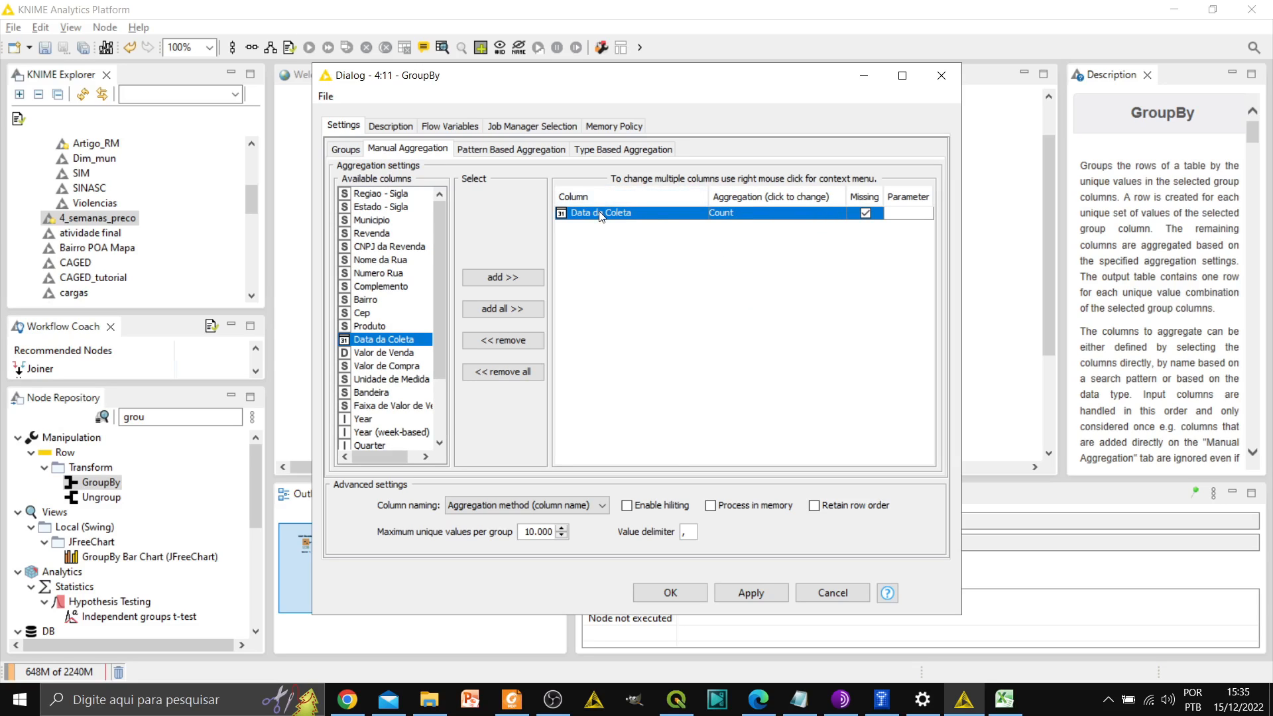
click(336, 153)
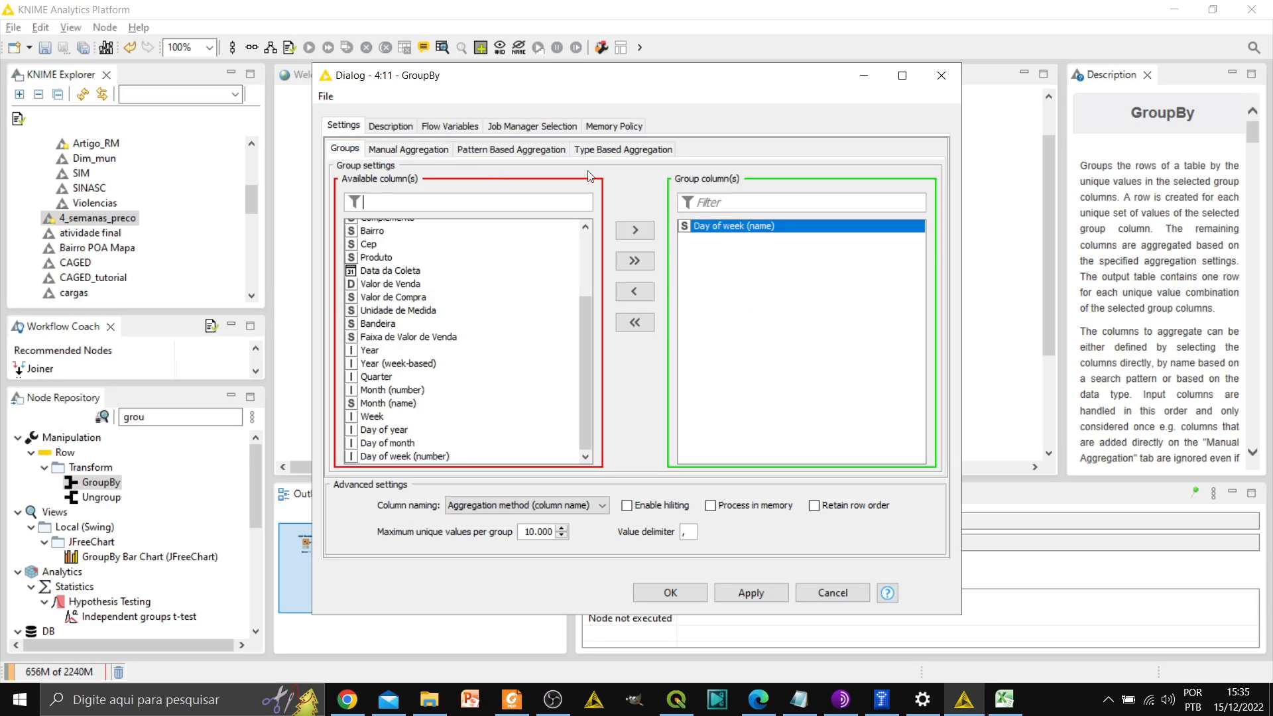
Step: Review the Count aggregation on Data da Coleta, accept the GroupBy configuration and execute the node
click(431, 152)
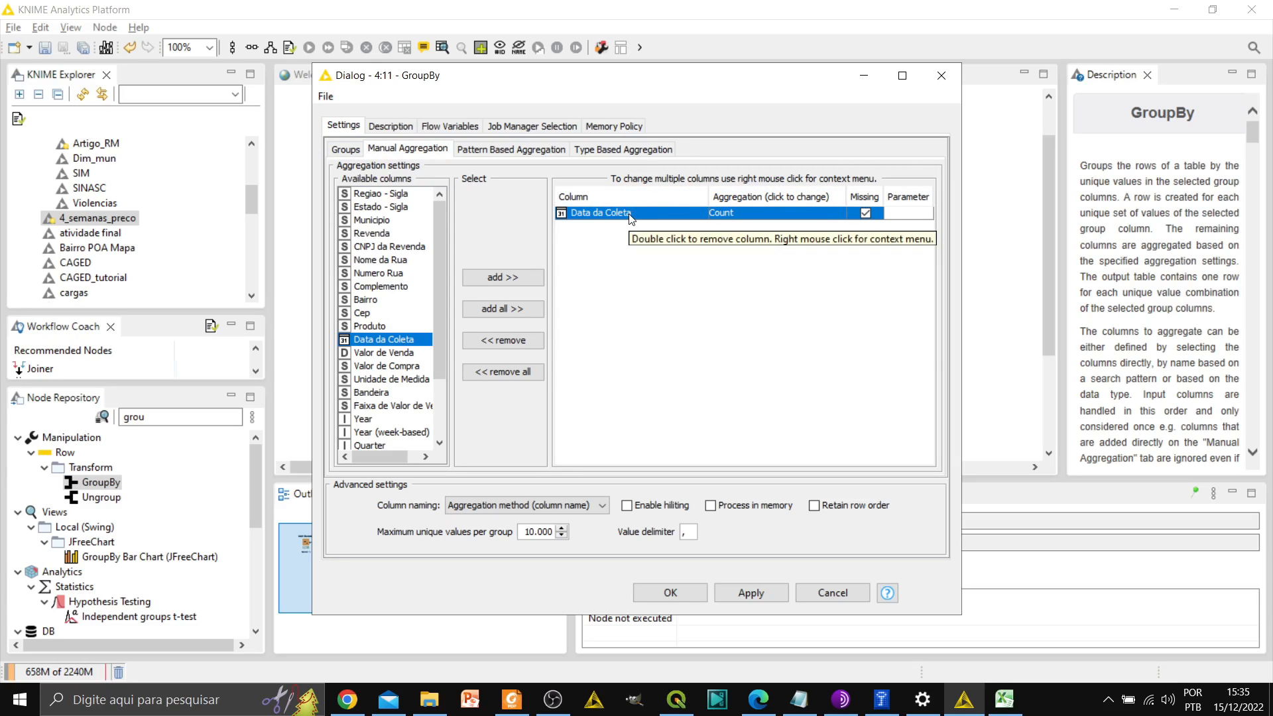
click(672, 597)
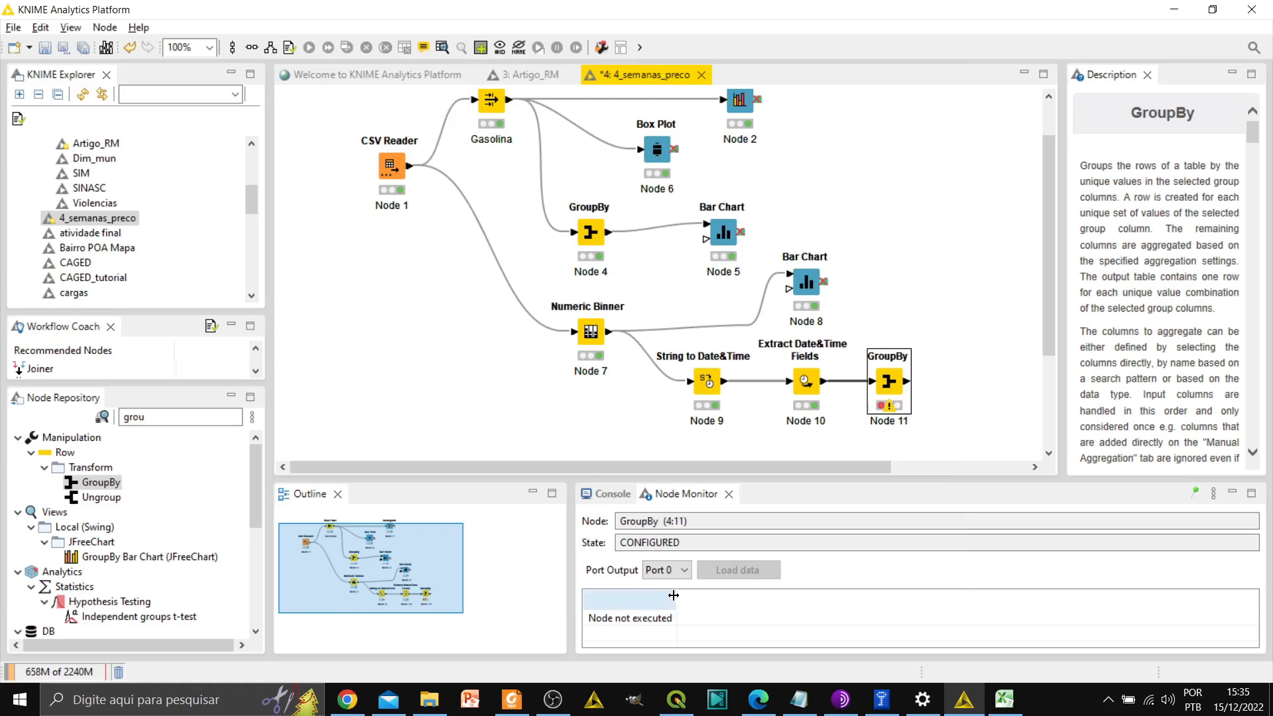
click(942, 320)
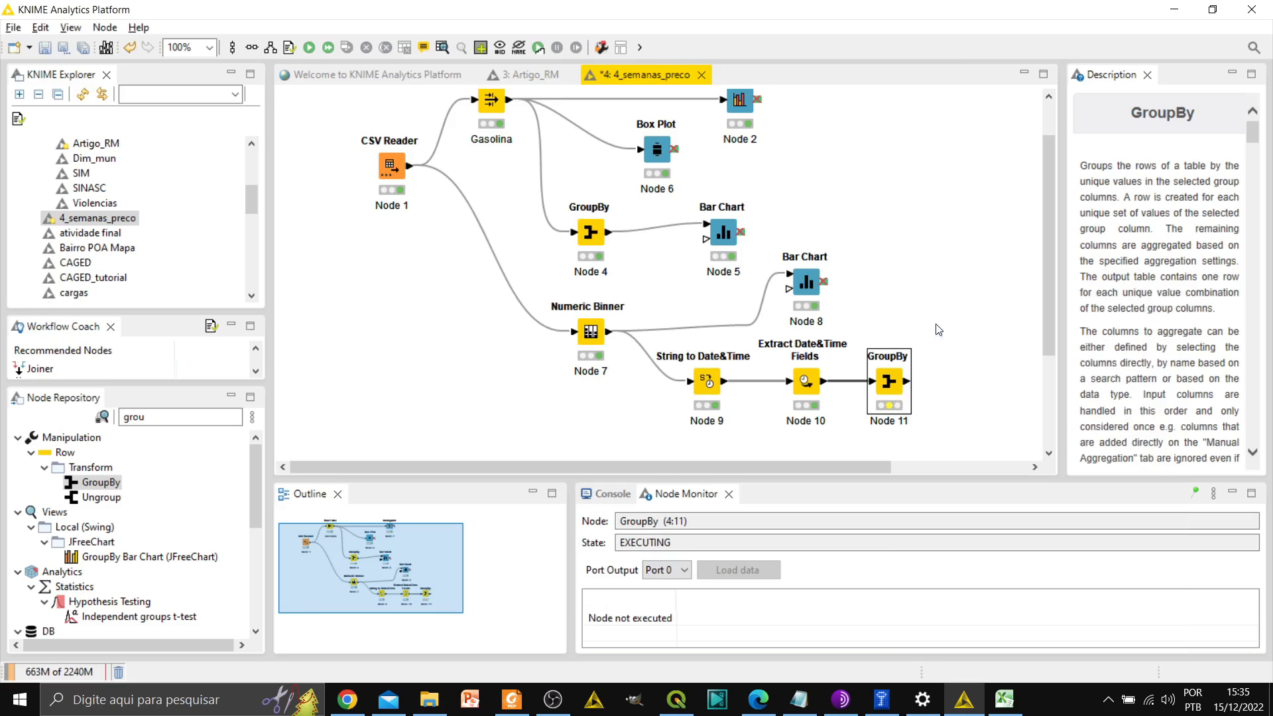
Step: Open the GroupBy node's group table, widen the Day of week (name) column to read the counts, and close the table
right_click(889, 383)
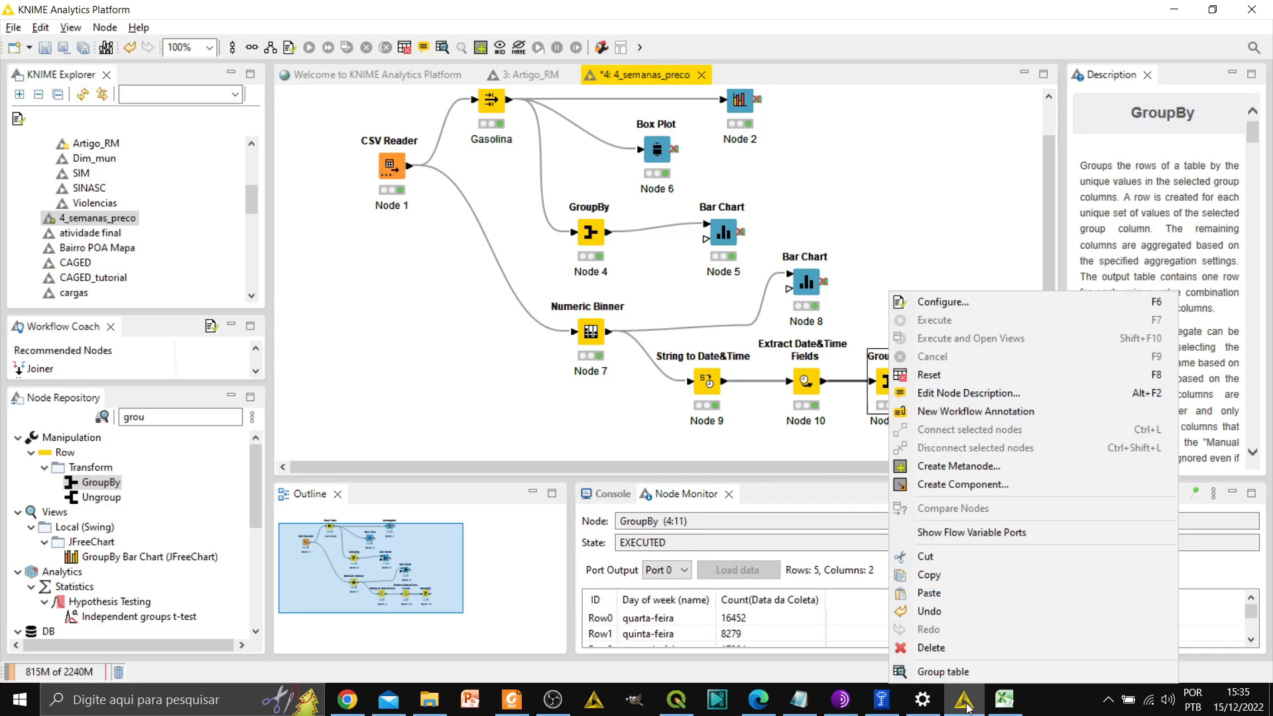
click(963, 673)
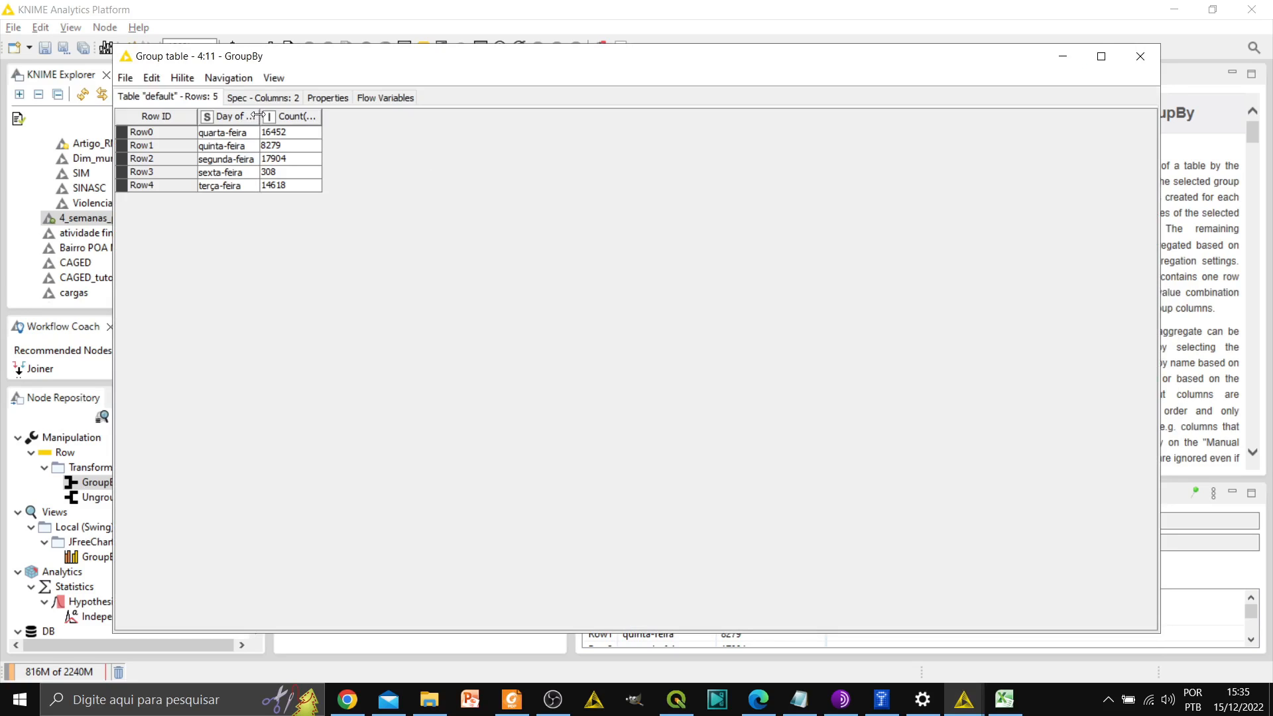
drag(260, 116, 398, 117)
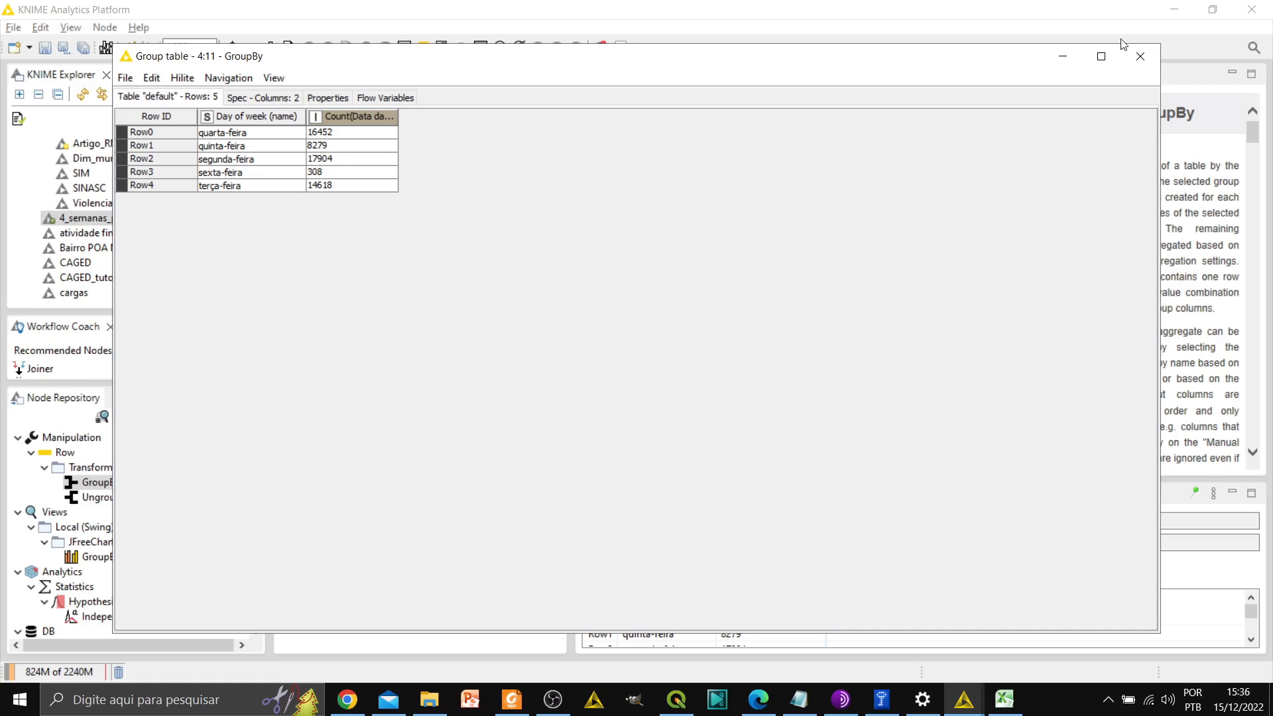
click(1141, 59)
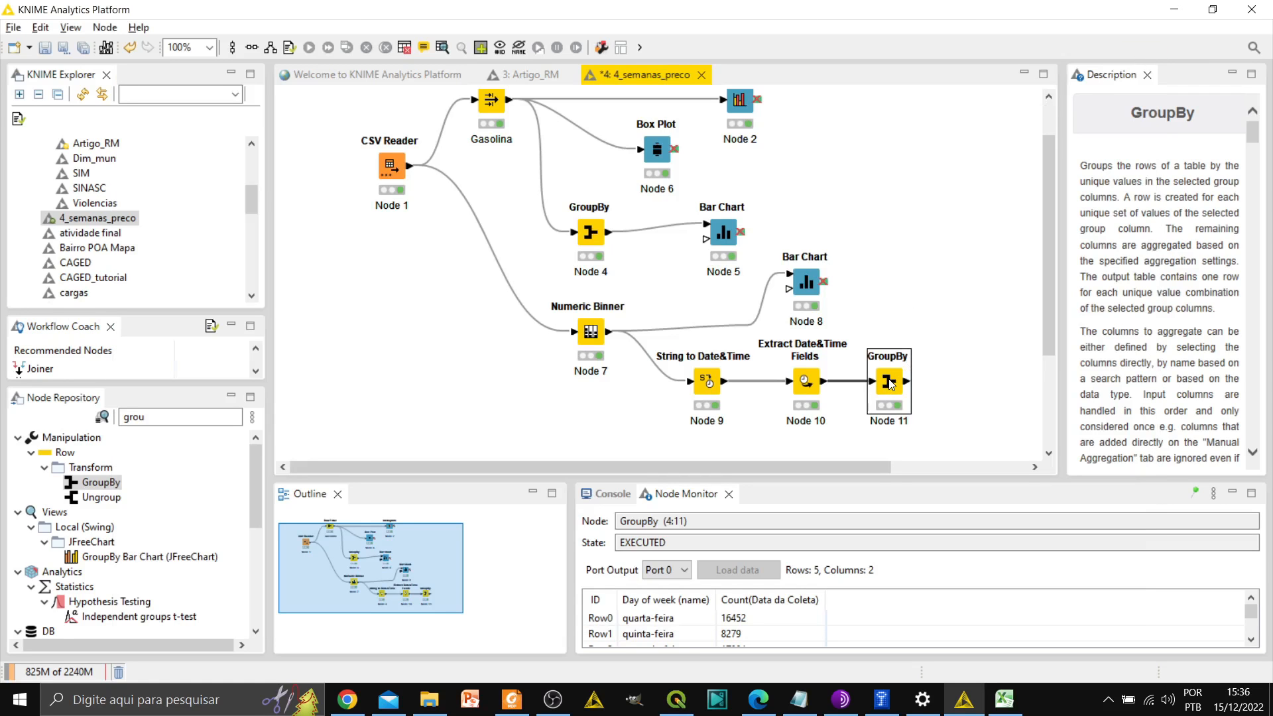
Step: Move the GroupBy node farther from Extract Date&Time Fields to make room, and search the node repository for "sort"
drag(925, 378, 931, 373)
click(108, 395)
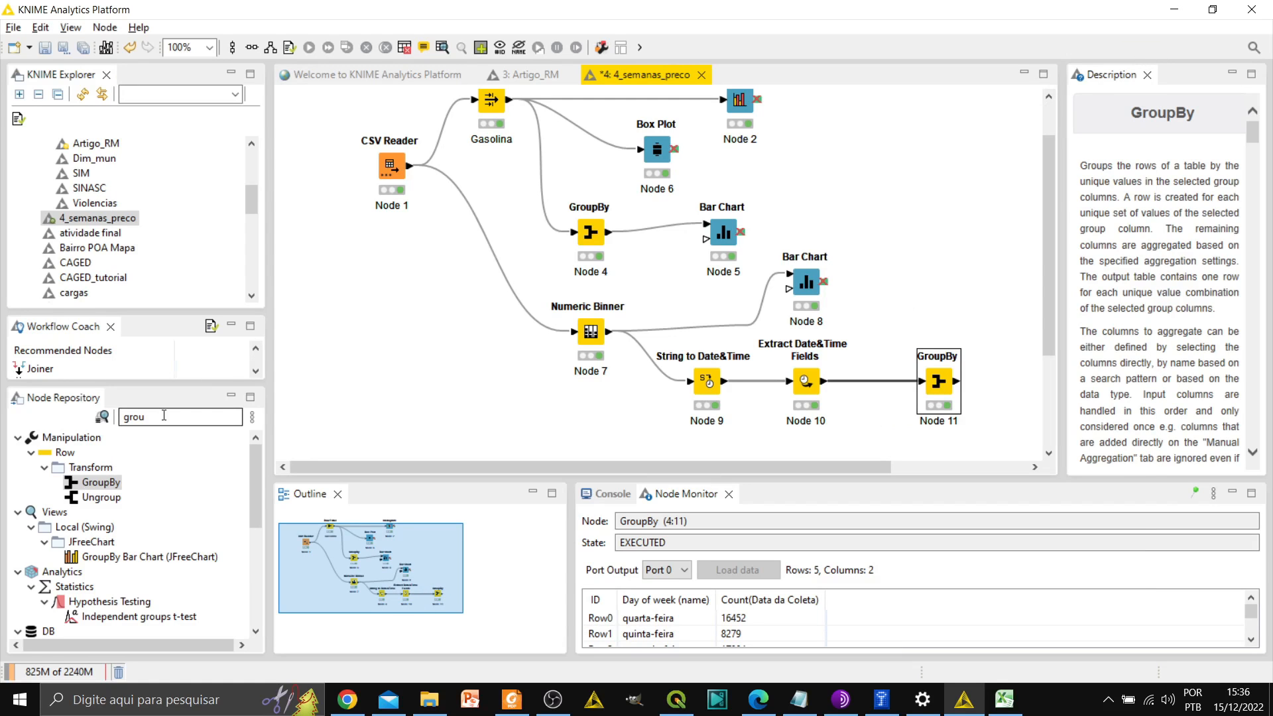
text(sort)
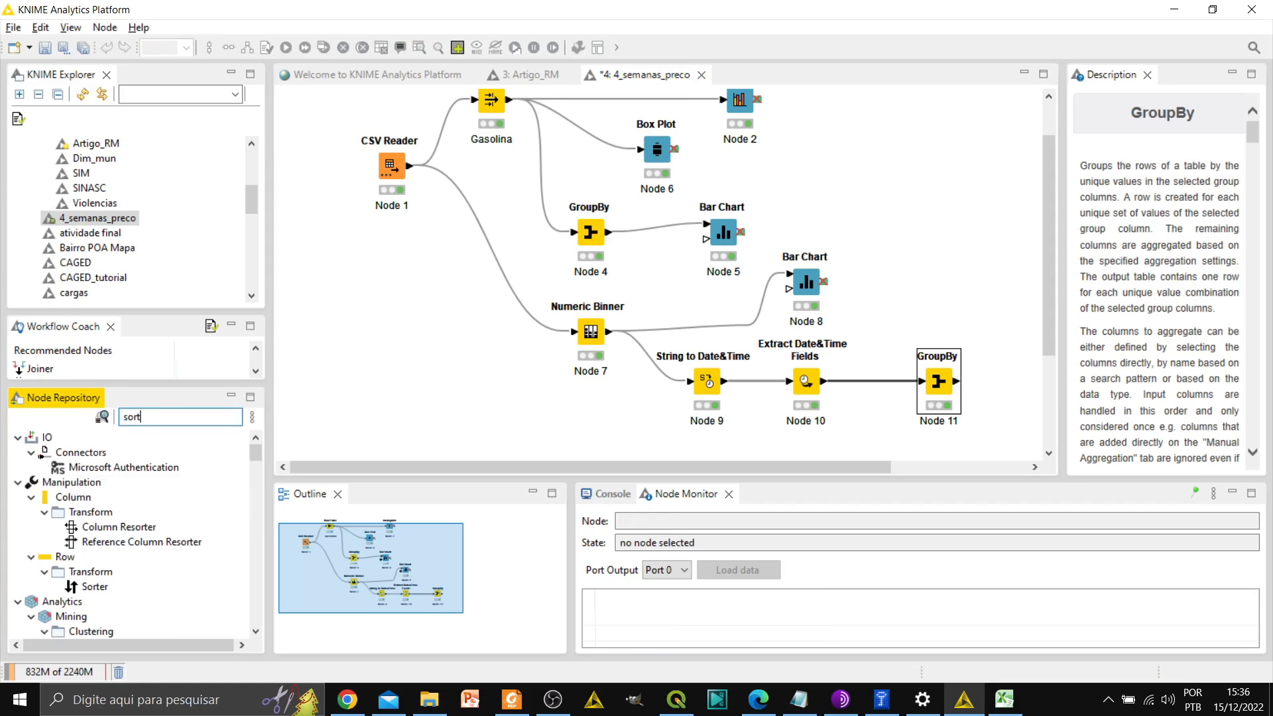
Step: Insert a Sorter node between Extract Date&Time Fields and GroupBy, and configure it to sort by Day of week (number) in ascending order
drag(96, 542, 871, 392)
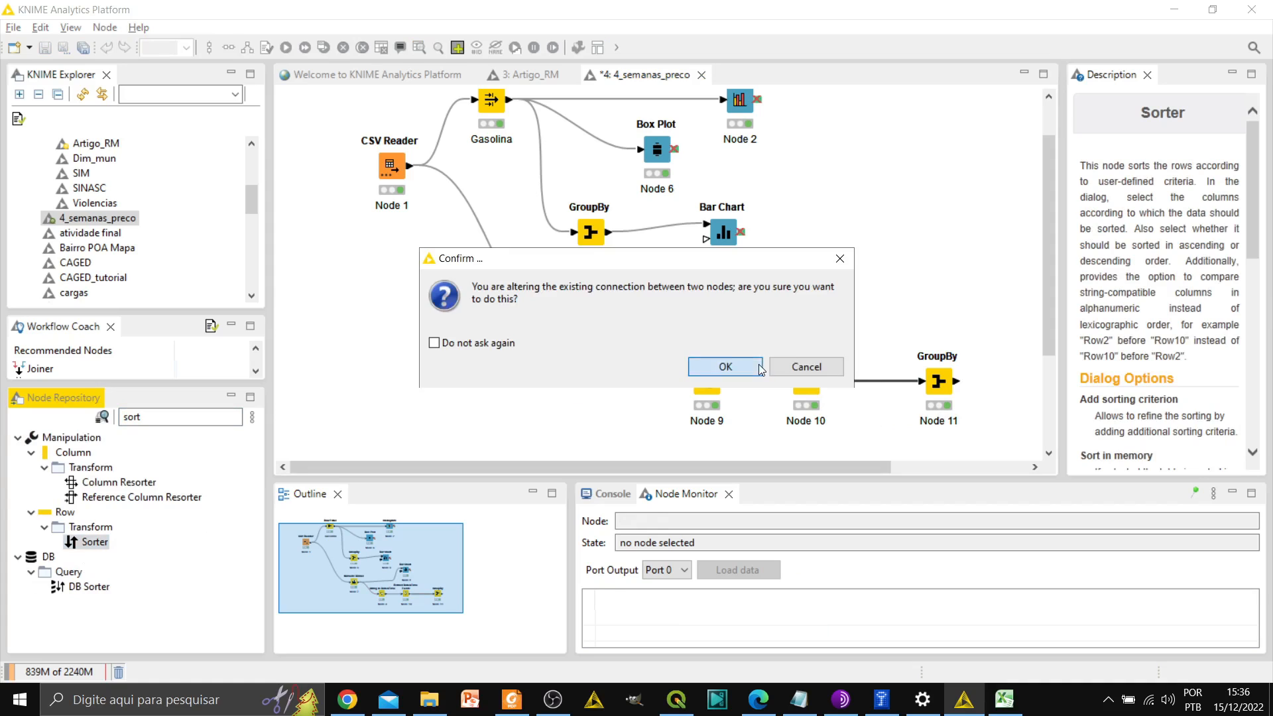
click(724, 364)
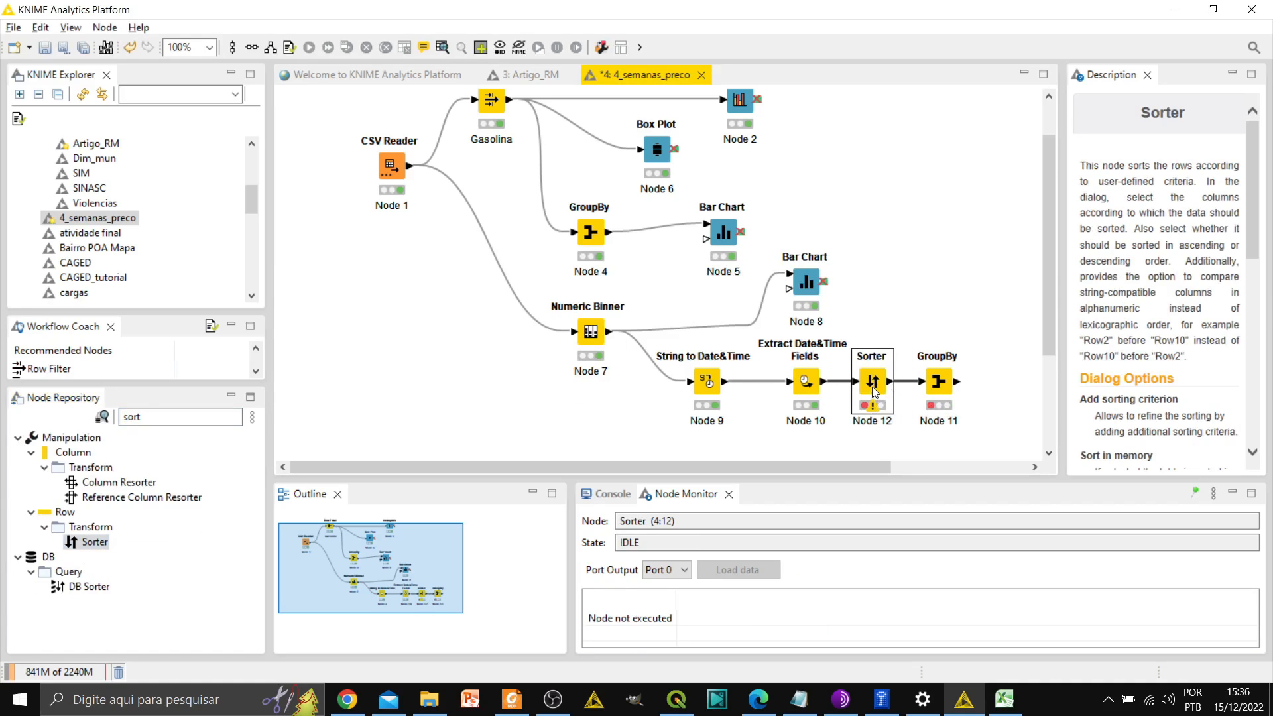
double_click(889, 381)
click(587, 219)
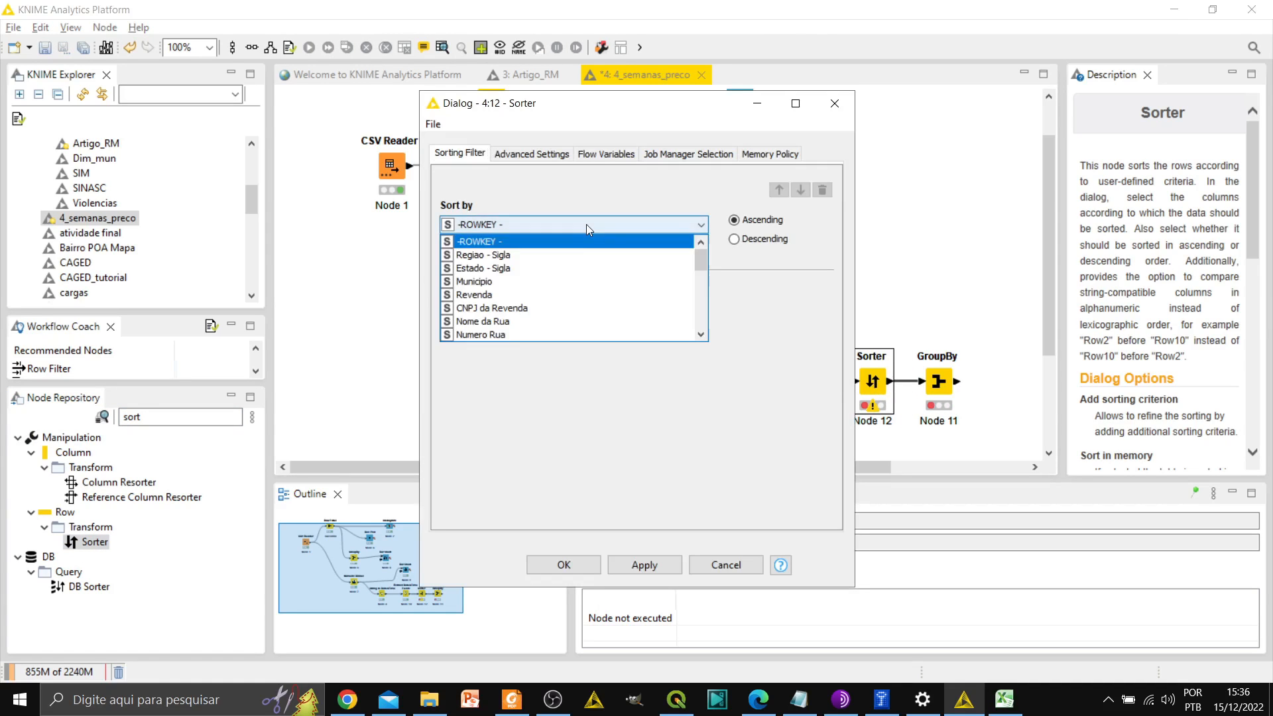
scroll(520, 324, down, 5)
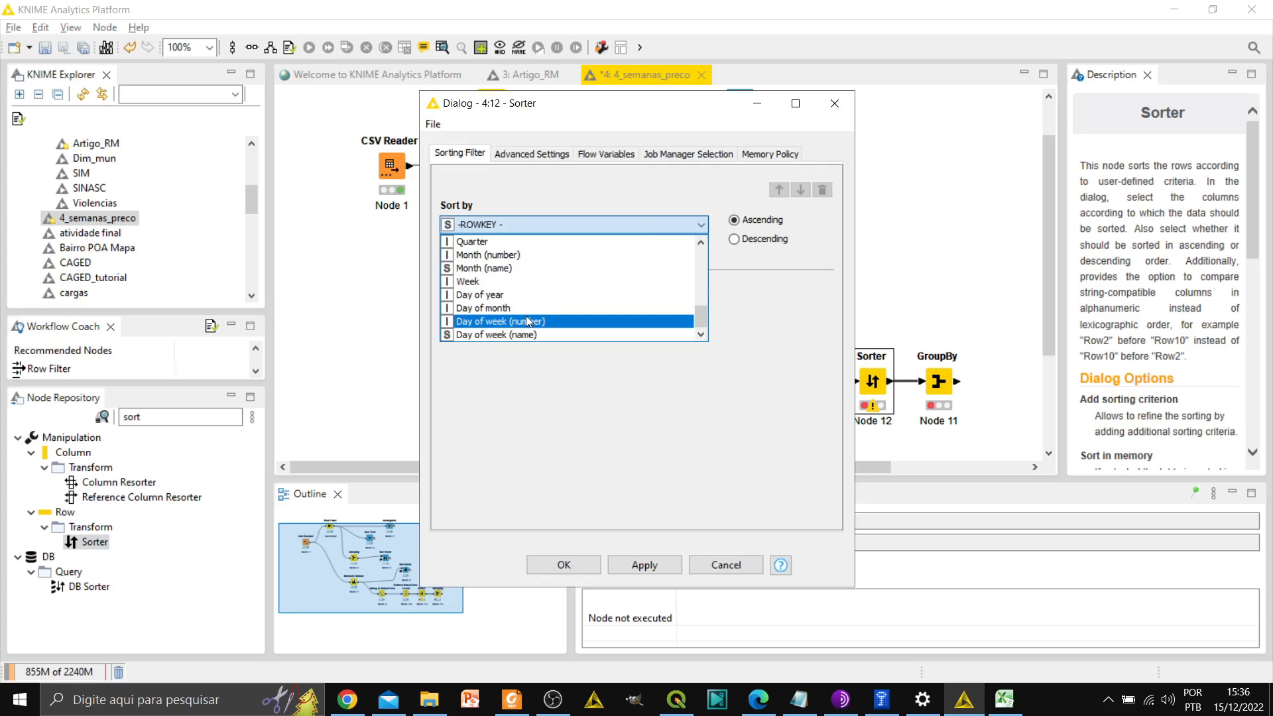
click(520, 324)
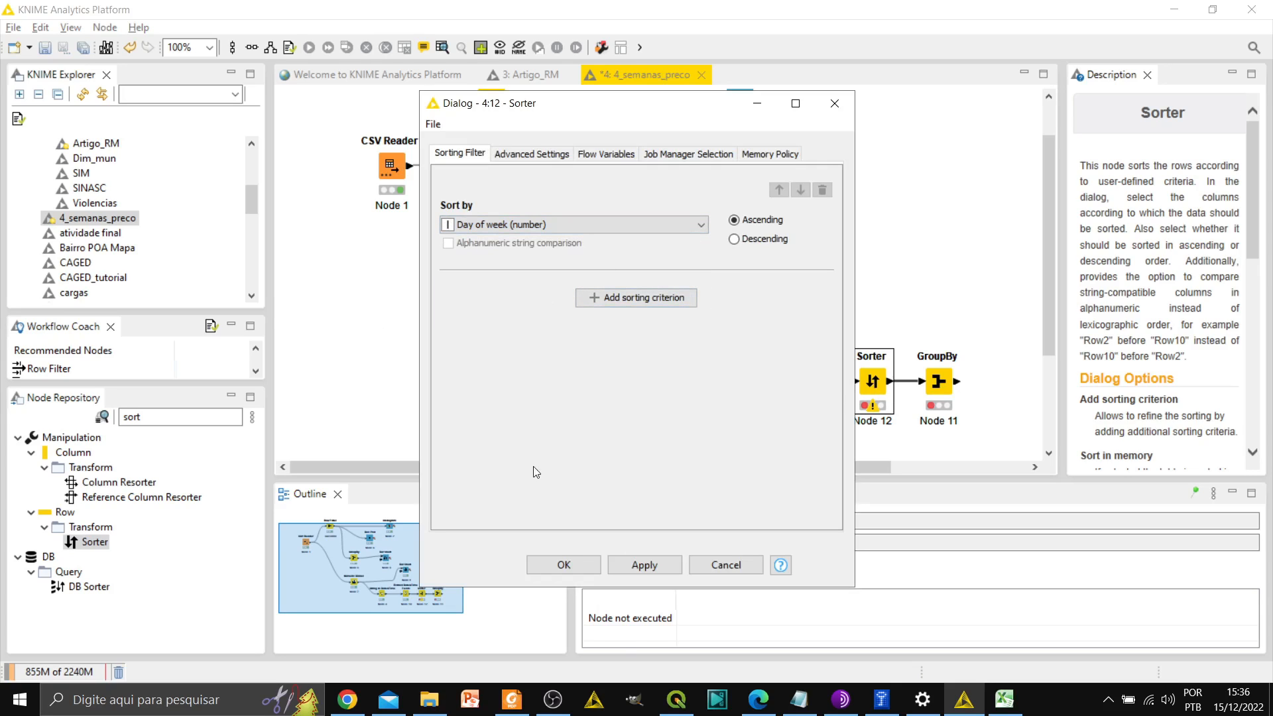
click(564, 564)
Step: Execute the Sorter node and the GroupBy node that follows it
right_click(869, 383)
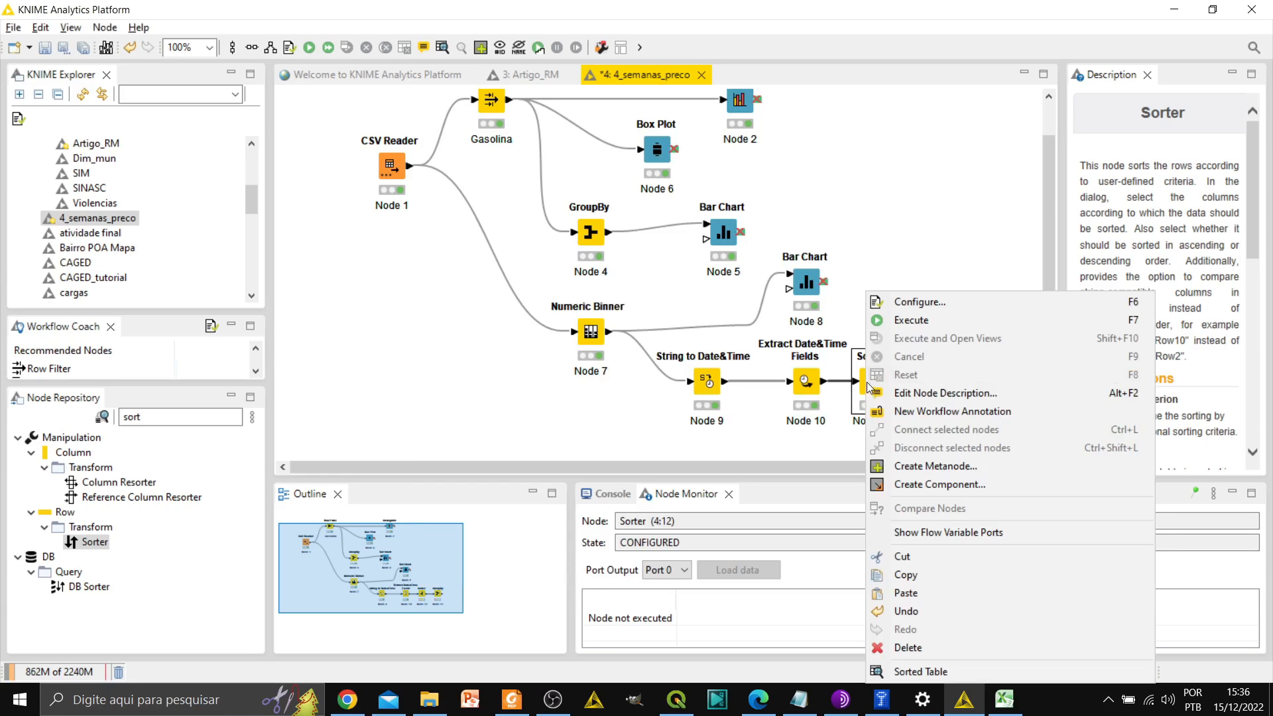
click(912, 319)
right_click(939, 392)
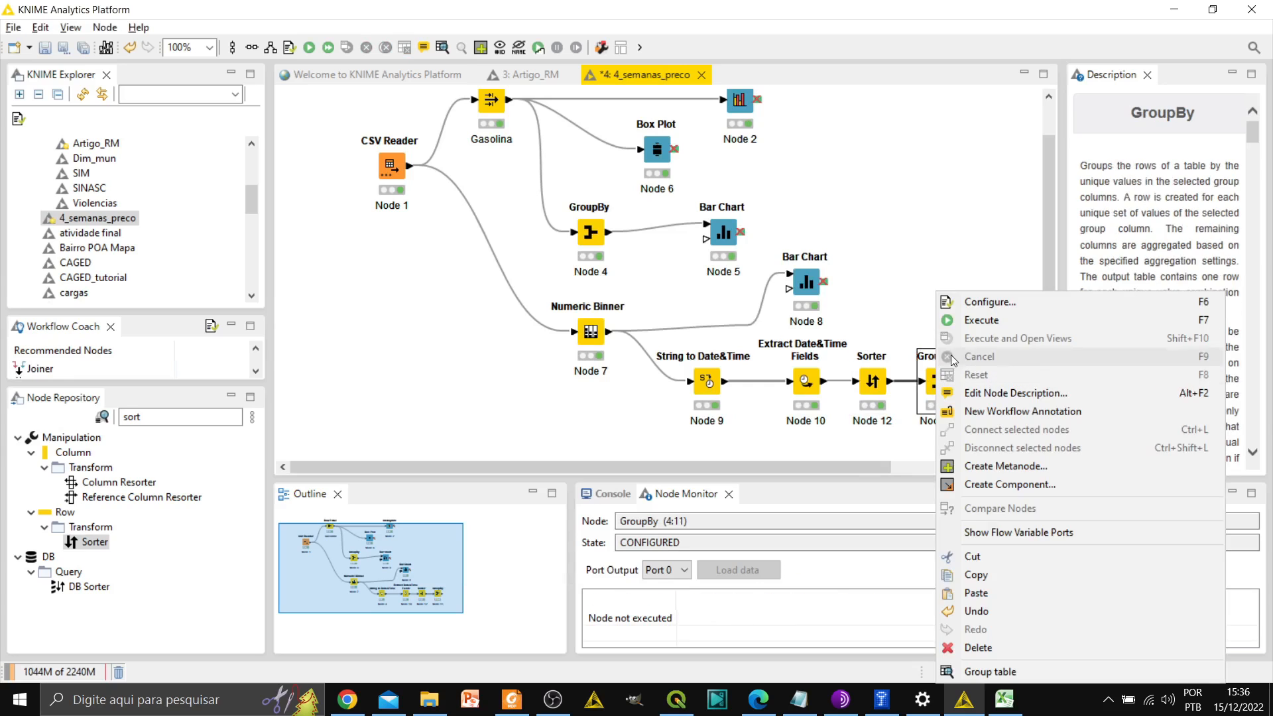
click(971, 321)
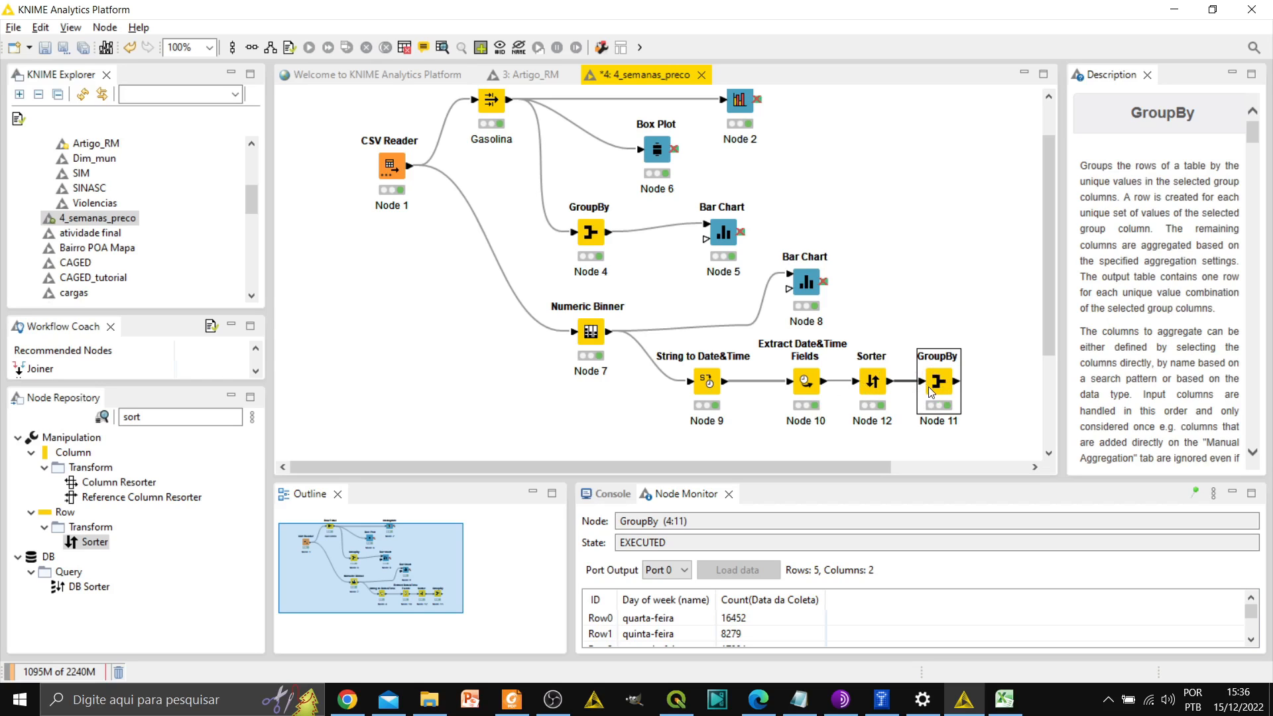
Step: Delete the Sorter node, reconnect Extract Date&Time Fields directly to GroupBy, and execute GroupBy again
drag(875, 381, 895, 346)
key(Delete)
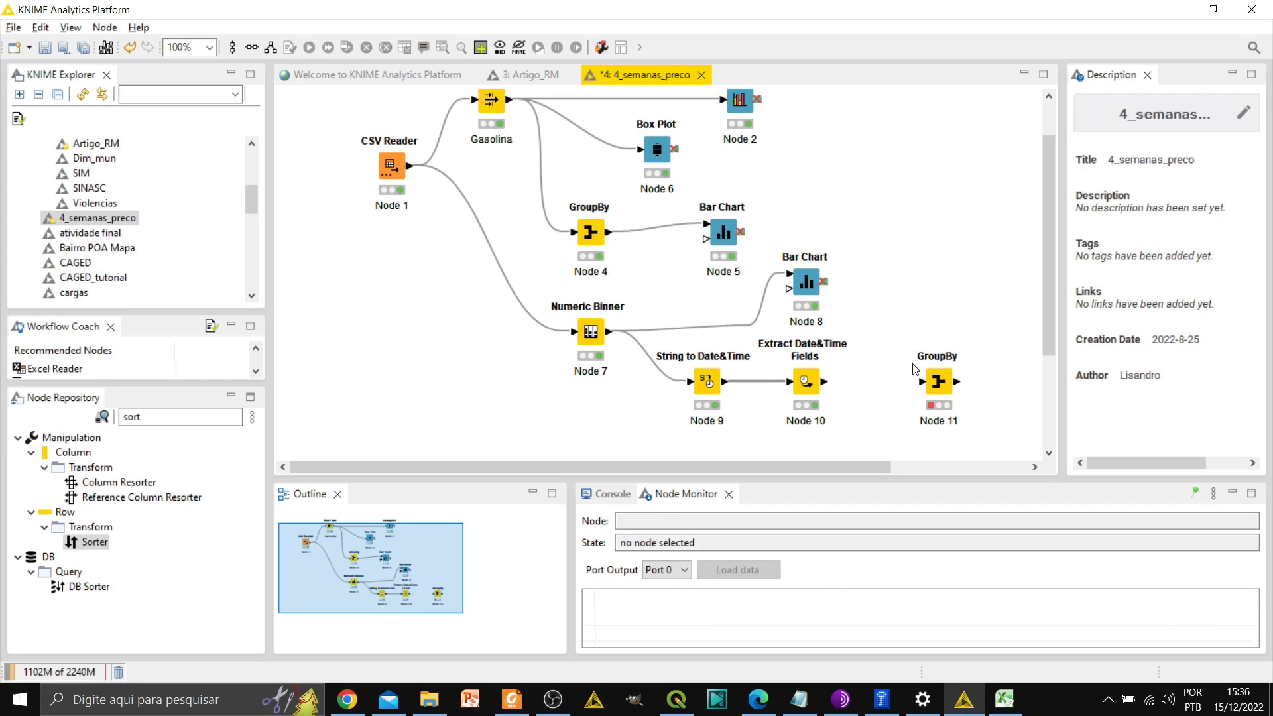
click(931, 386)
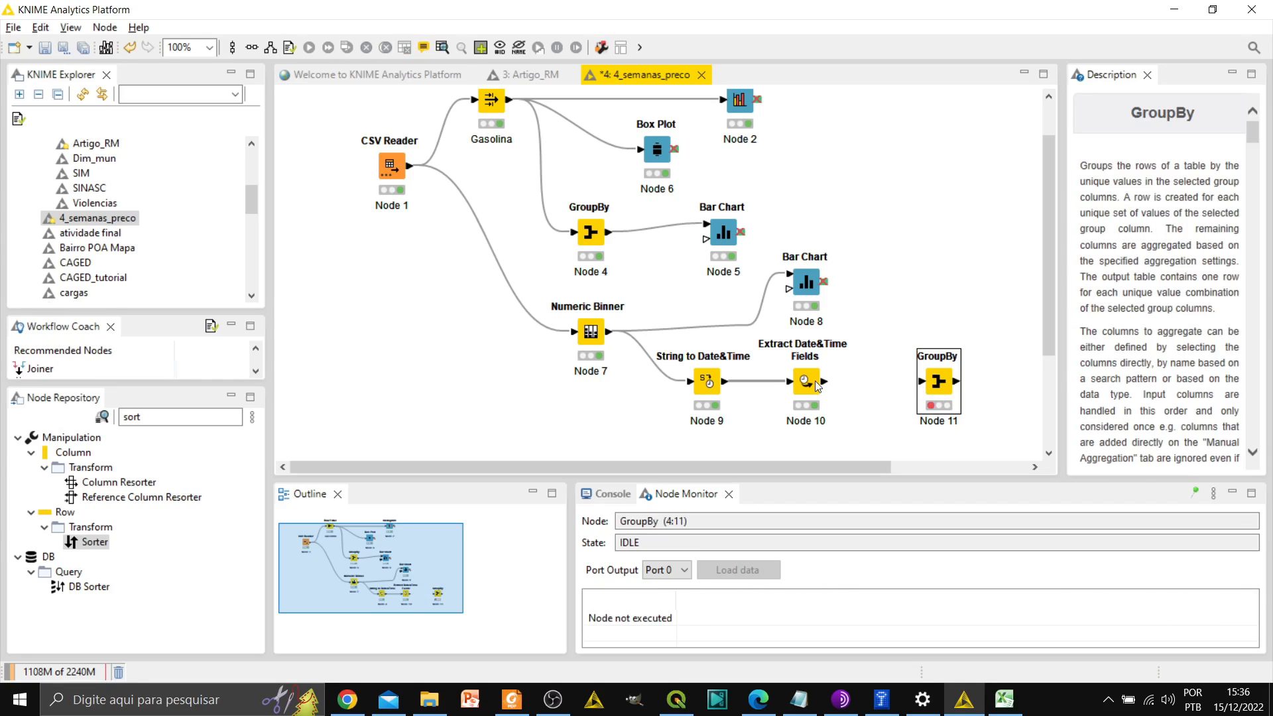
drag(822, 382, 888, 384)
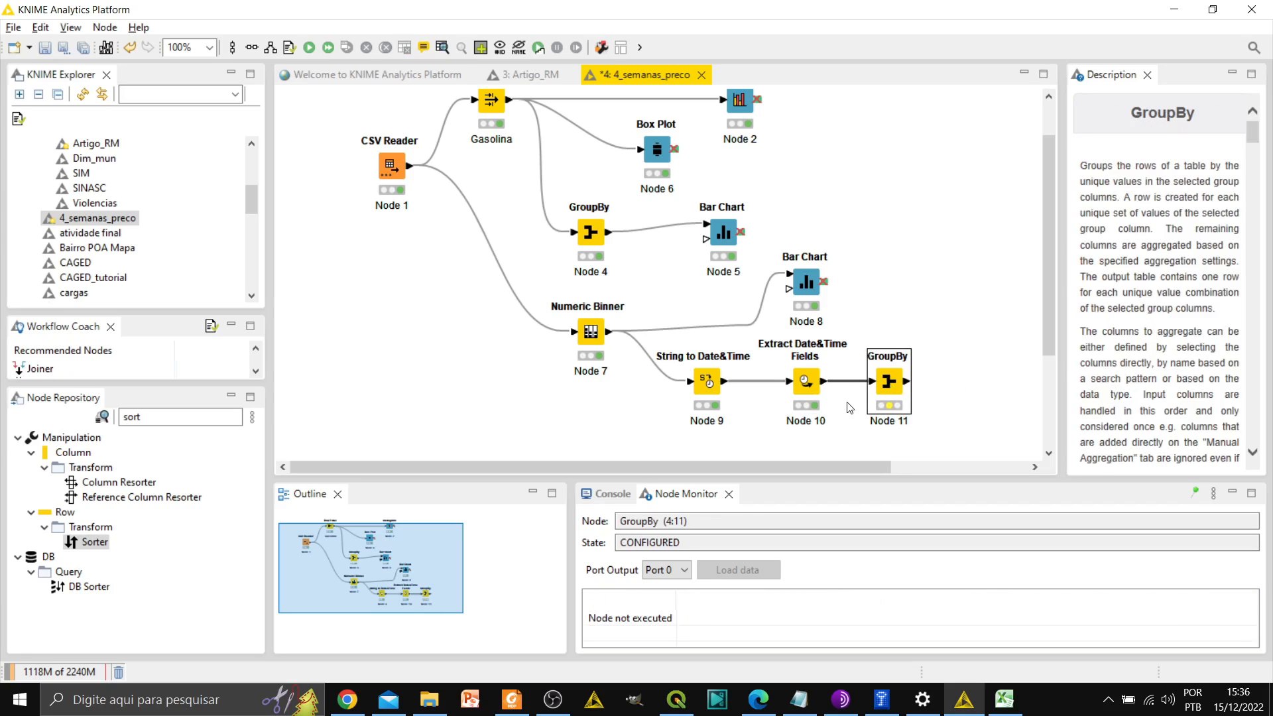
right_click(887, 386)
click(922, 325)
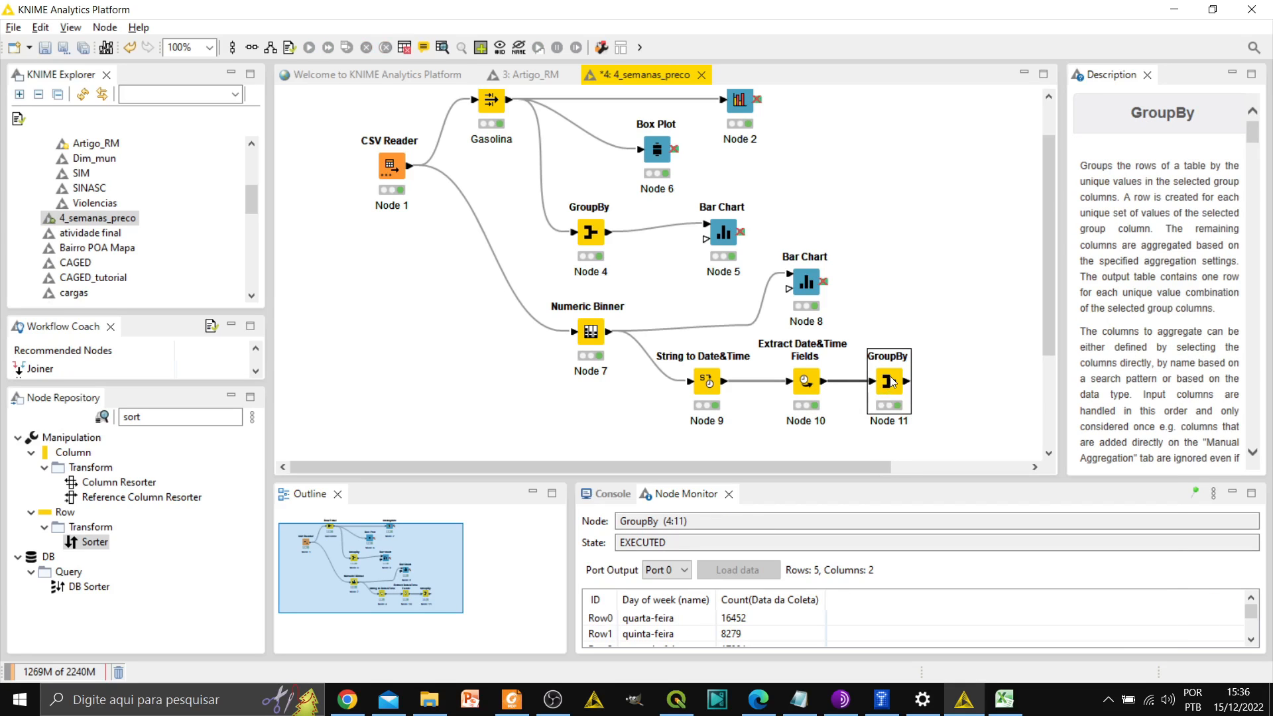
Step: Add Day of week (number) to the GroupBy node's group columns and execute the node again
double_click(888, 381)
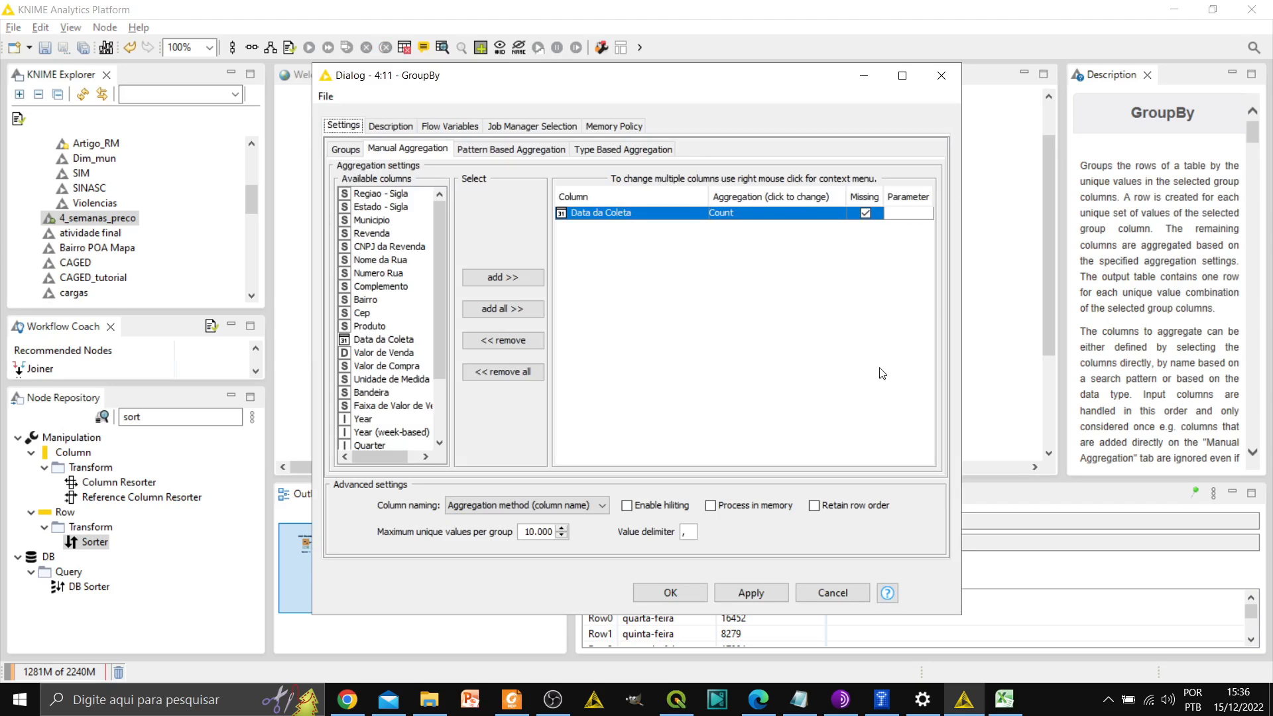
click(346, 149)
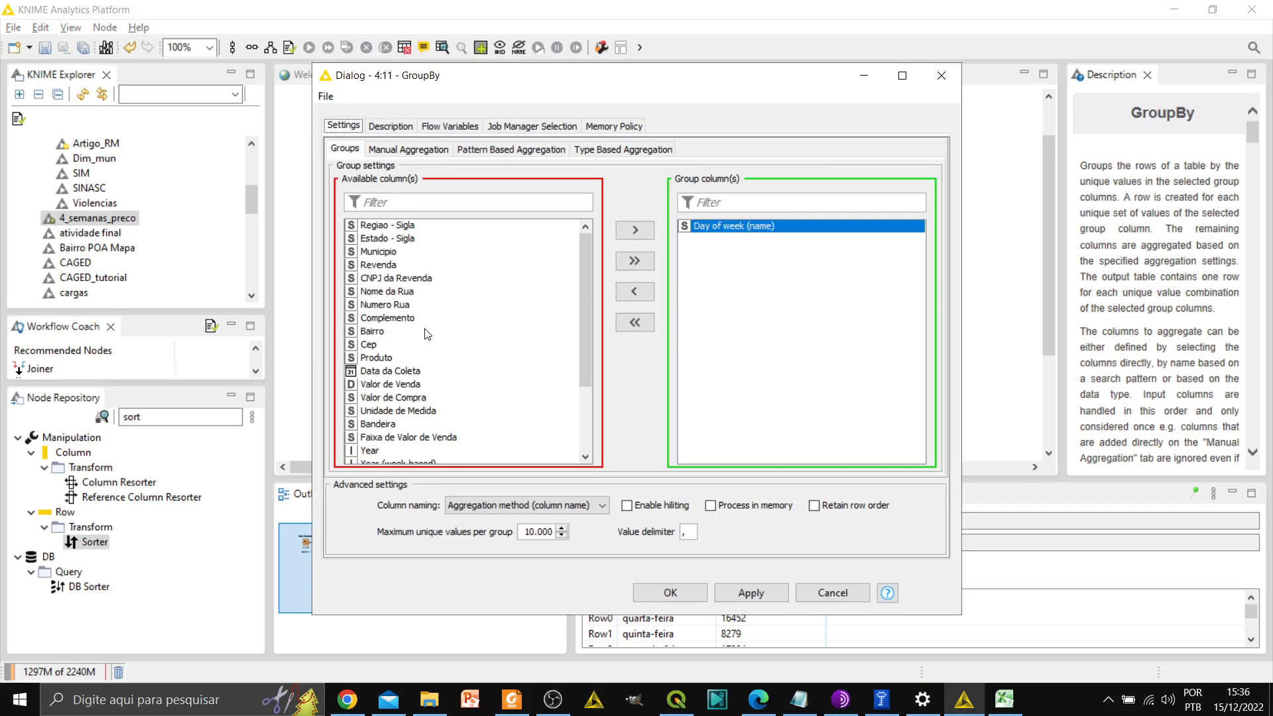
scroll(428, 335, down, 3)
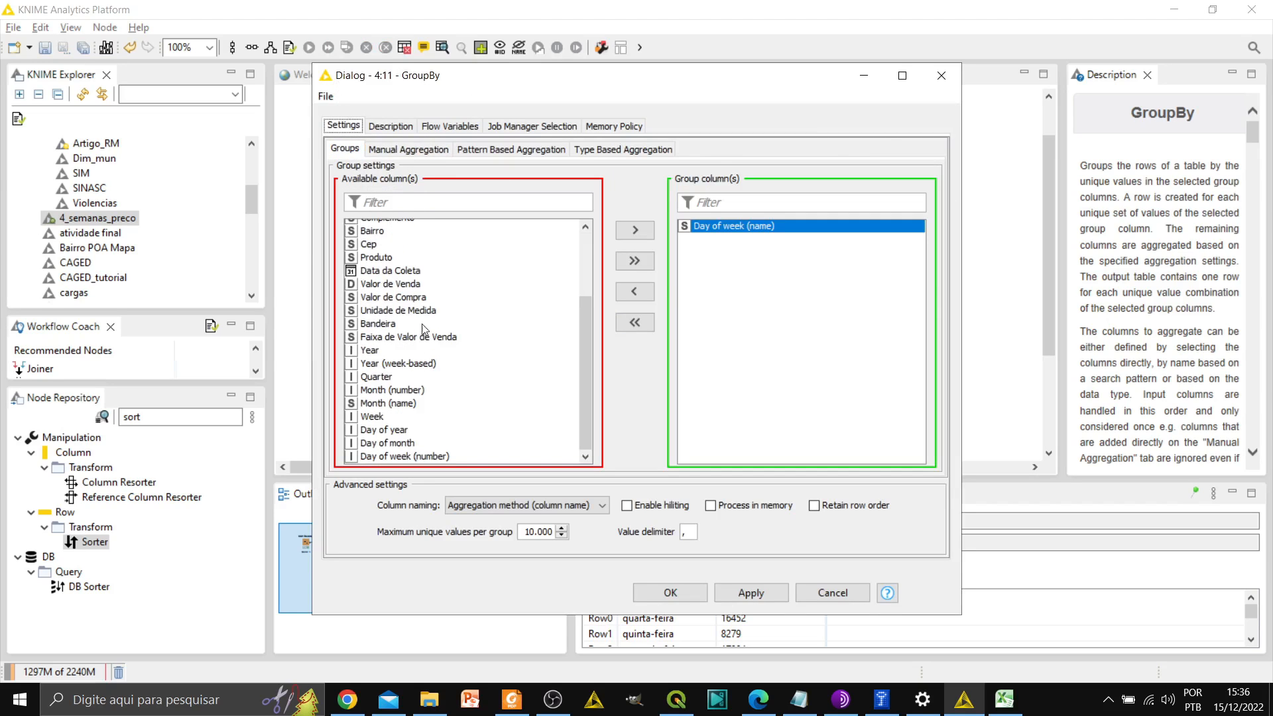
double_click(416, 455)
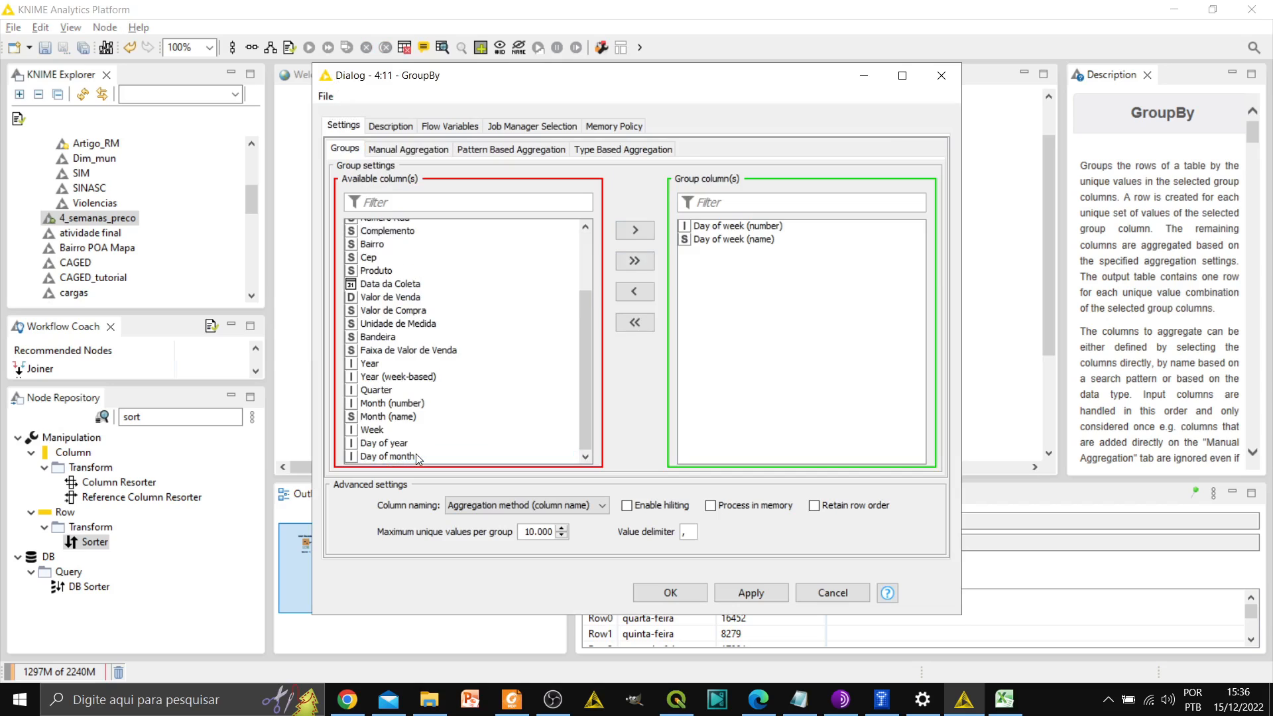
click(658, 594)
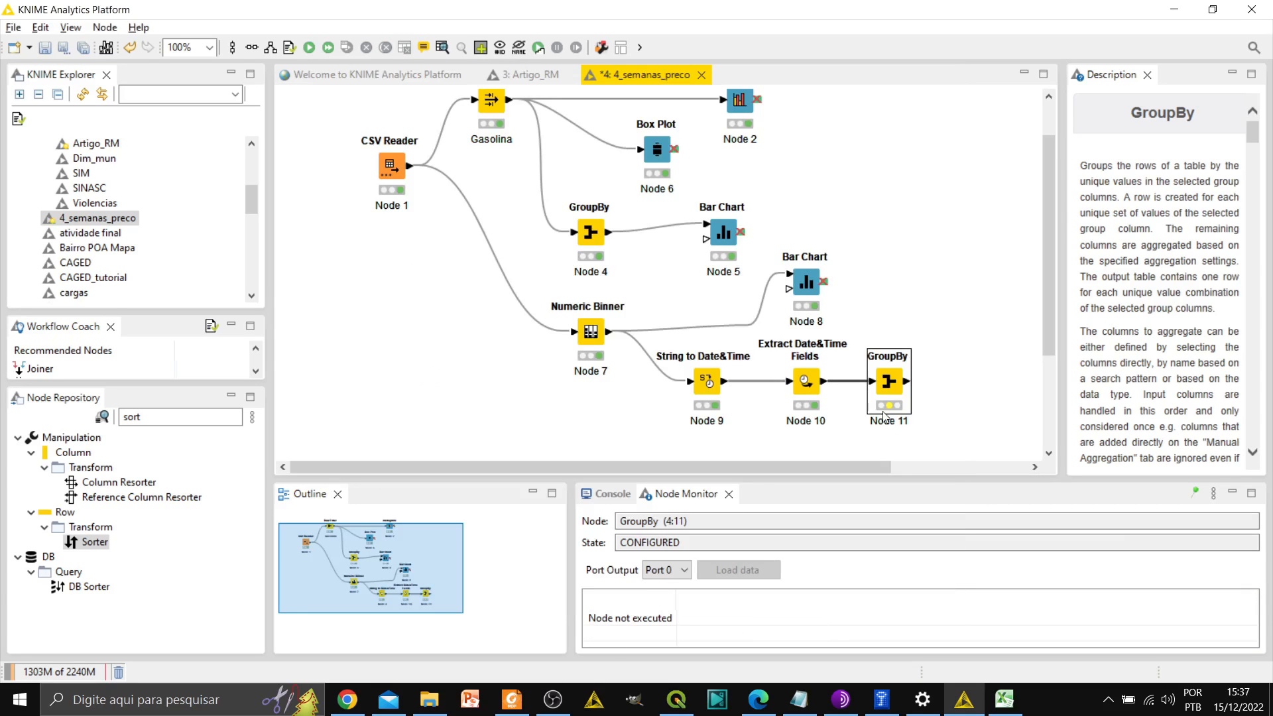
right_click(888, 383)
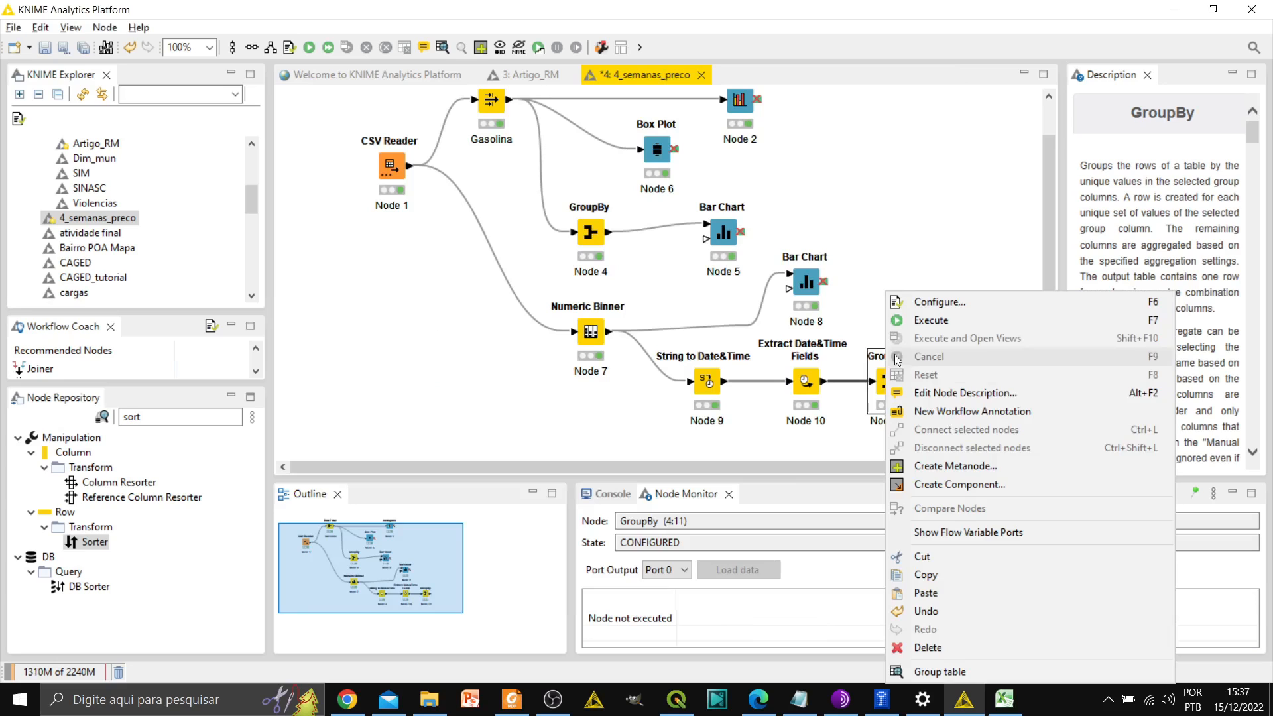
click(925, 321)
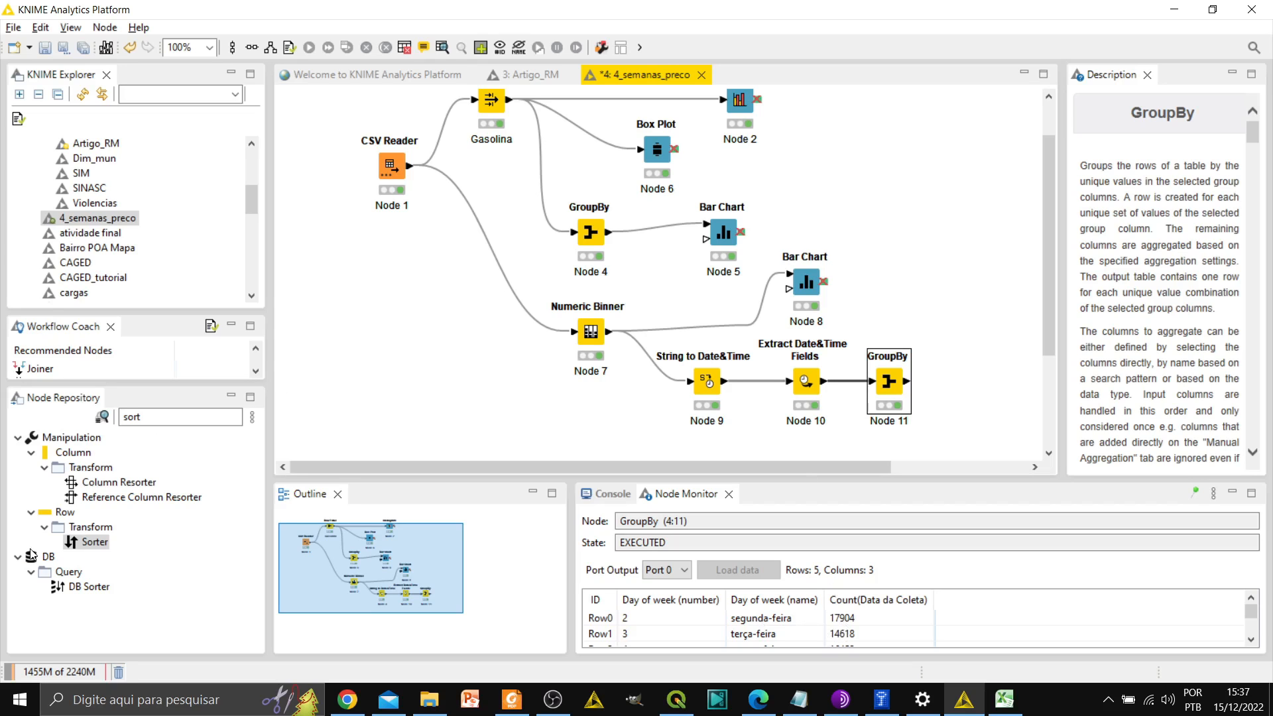
Step: Add a Sorter node connected to the GroupBy output and set it to sort ascending by Day of week (number)
drag(93, 542, 955, 382)
click(908, 387)
double_click(971, 381)
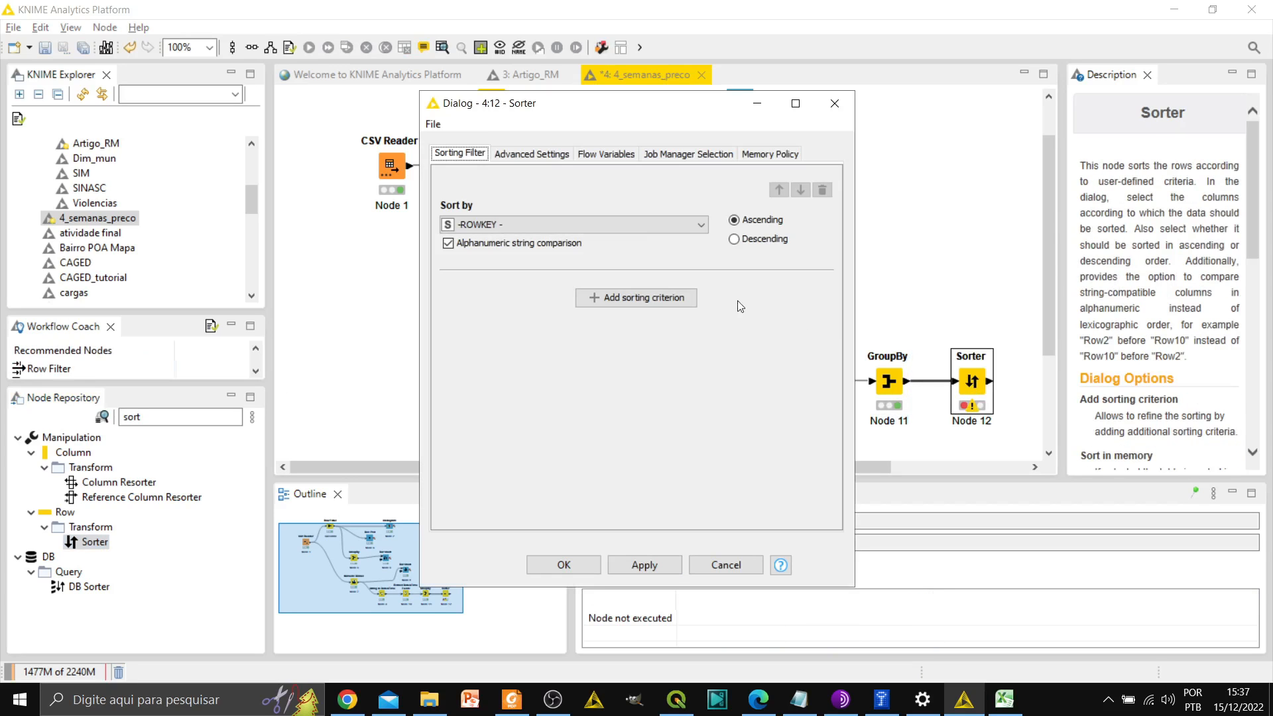
click(568, 229)
click(563, 256)
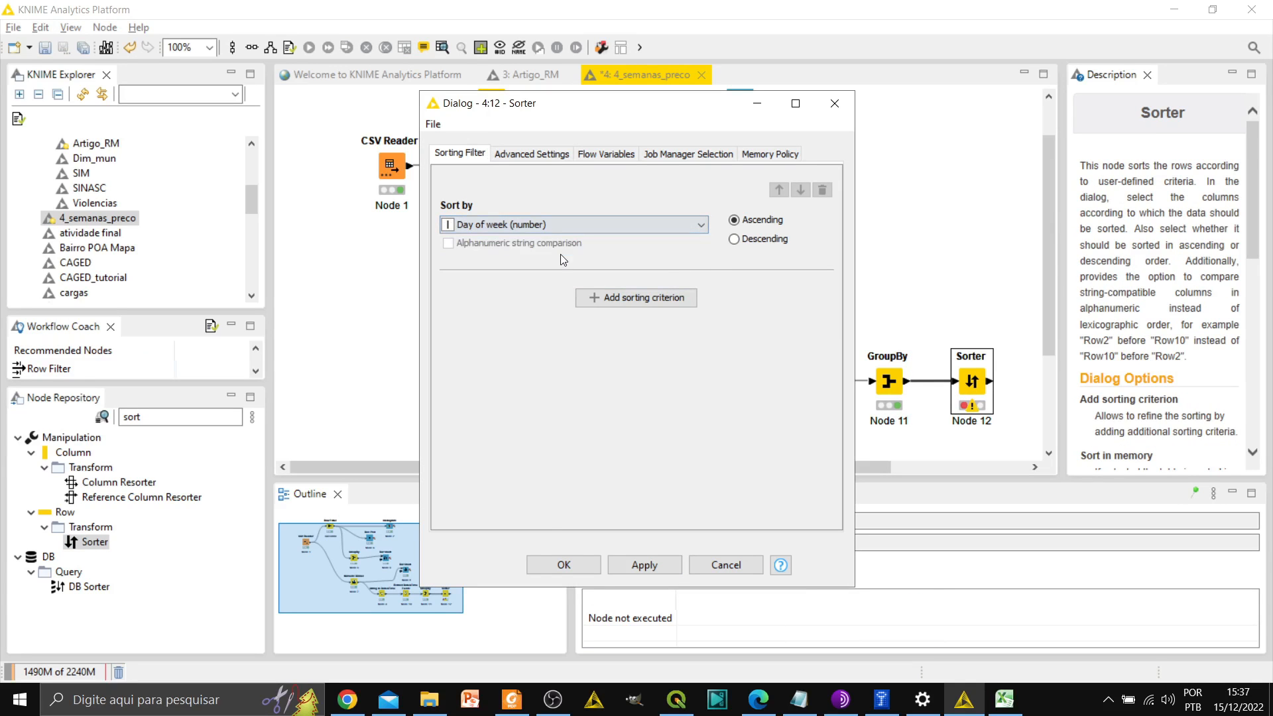
click(569, 569)
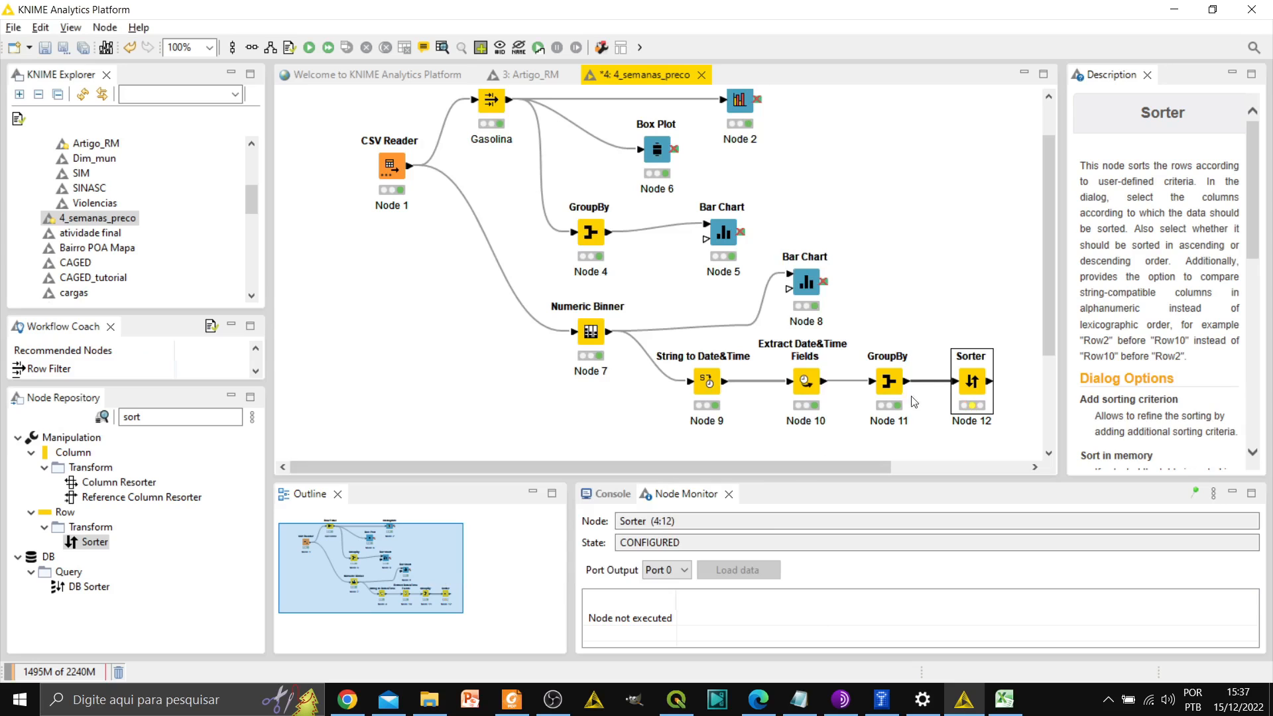
Step: Execute the new Sorter node and view its sorted table of weekday counts
right_click(968, 382)
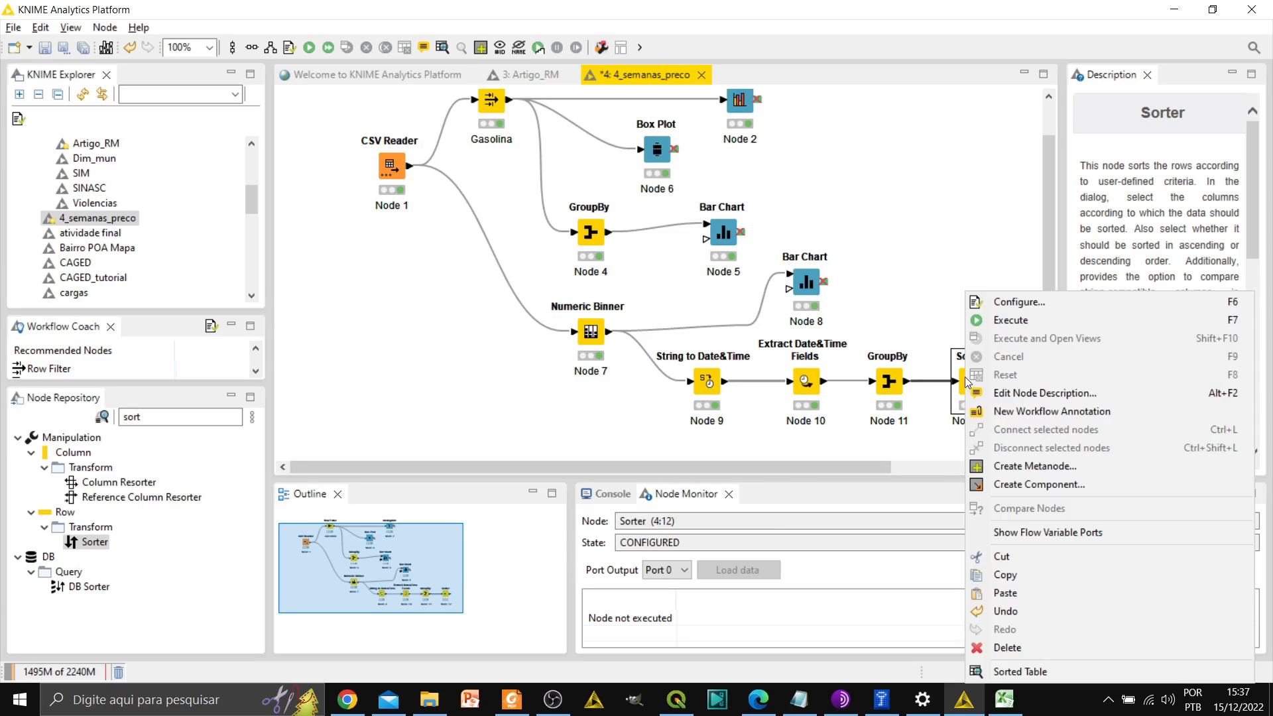
click(982, 324)
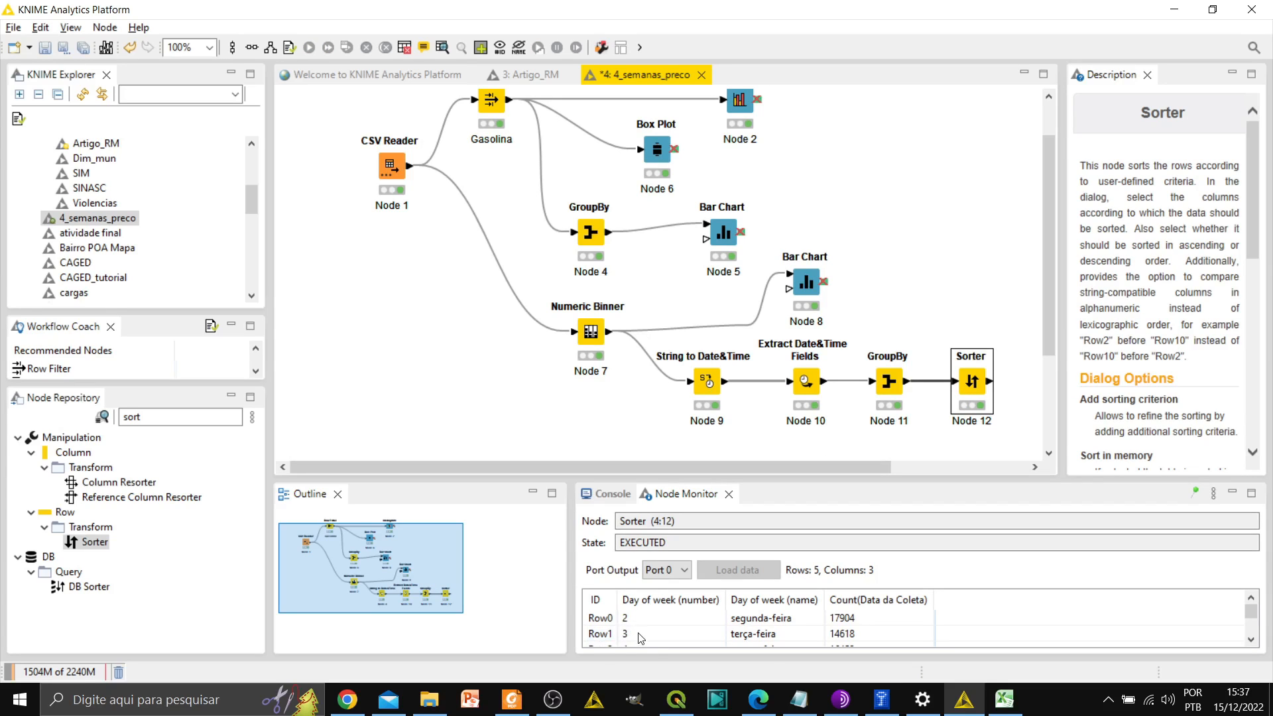
scroll(643, 637, down, 1)
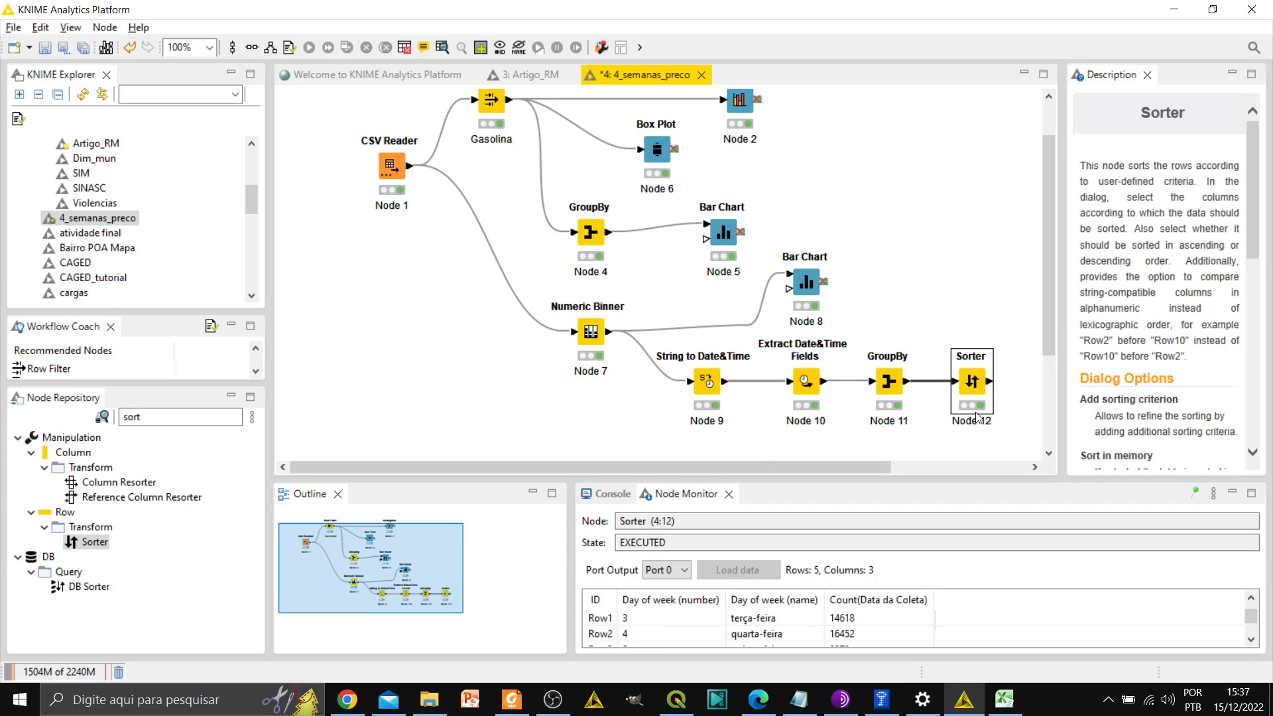
right_click(976, 388)
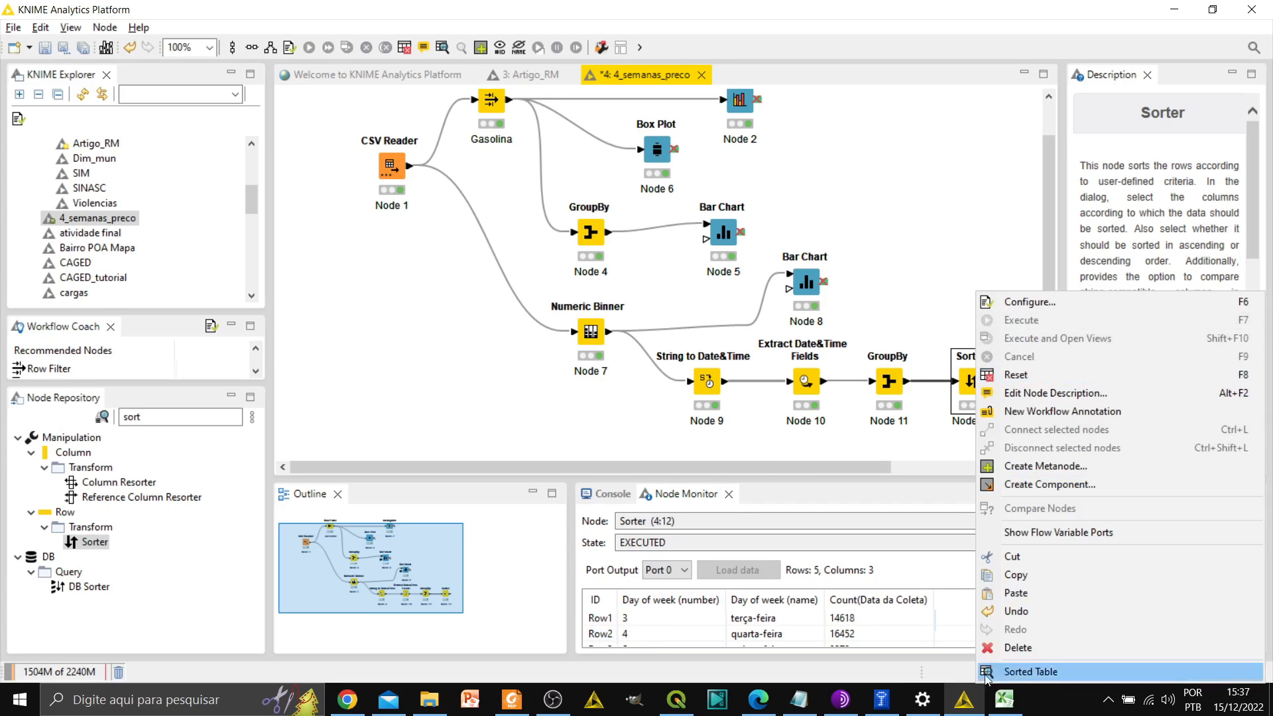
click(1017, 672)
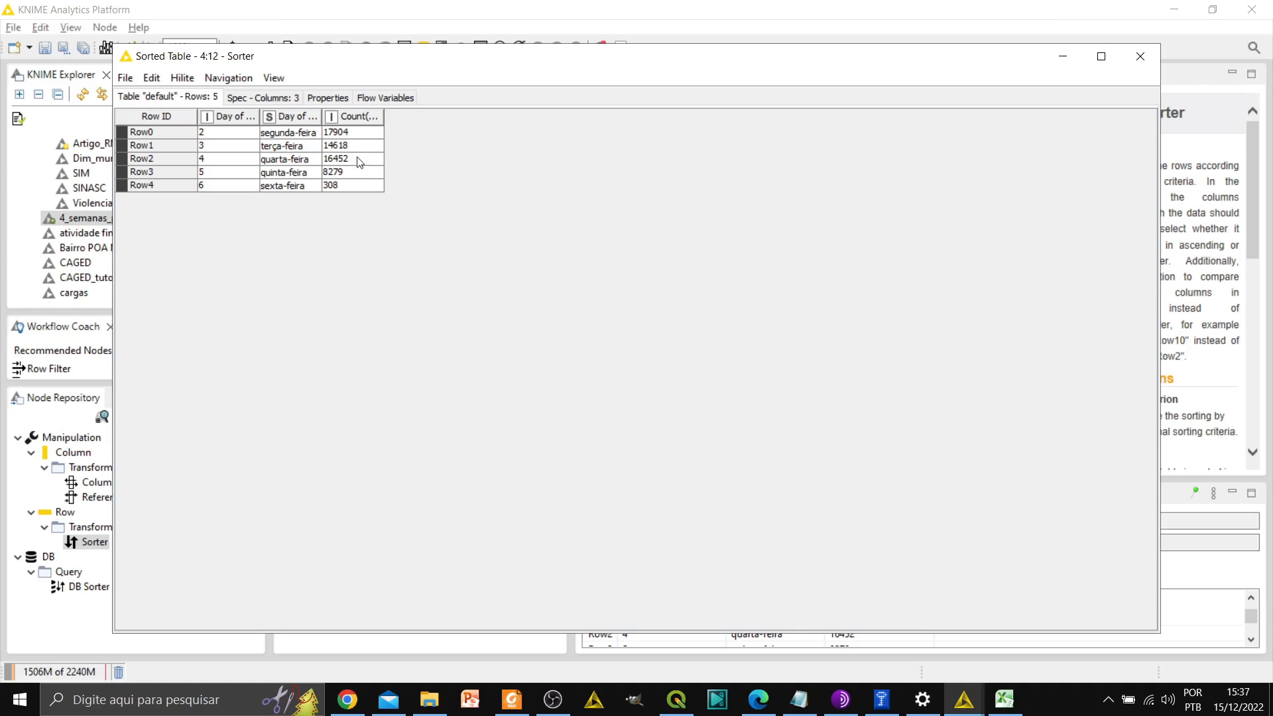
click(1139, 59)
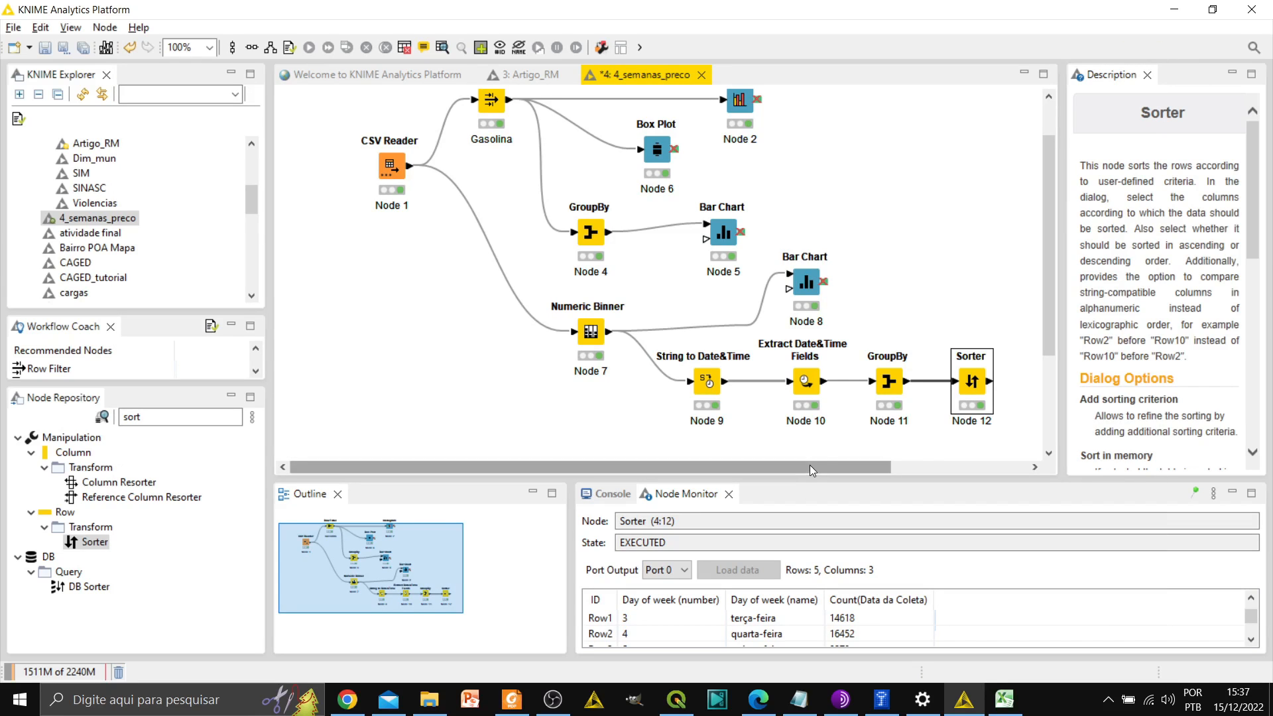
Step: Add a JavaScript Line Plot node to the workflow and connect the Sorter output to it
drag(810, 465, 870, 465)
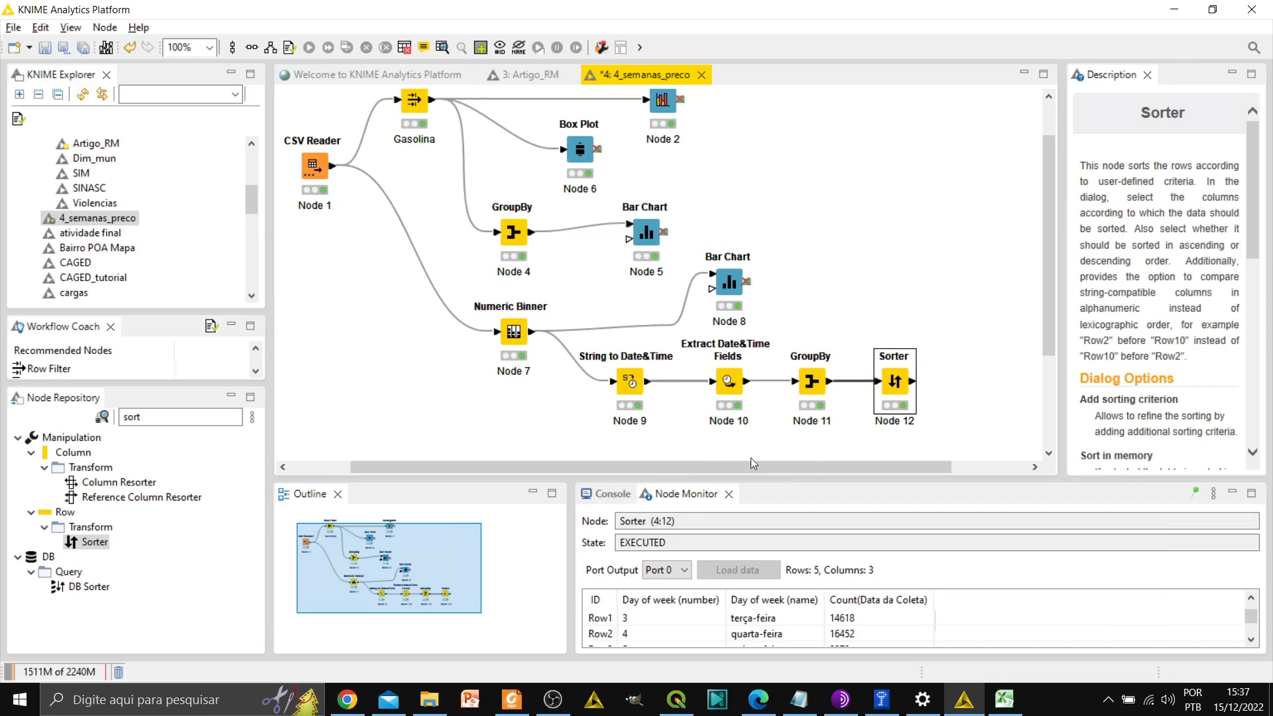
click(899, 294)
double_click(167, 417)
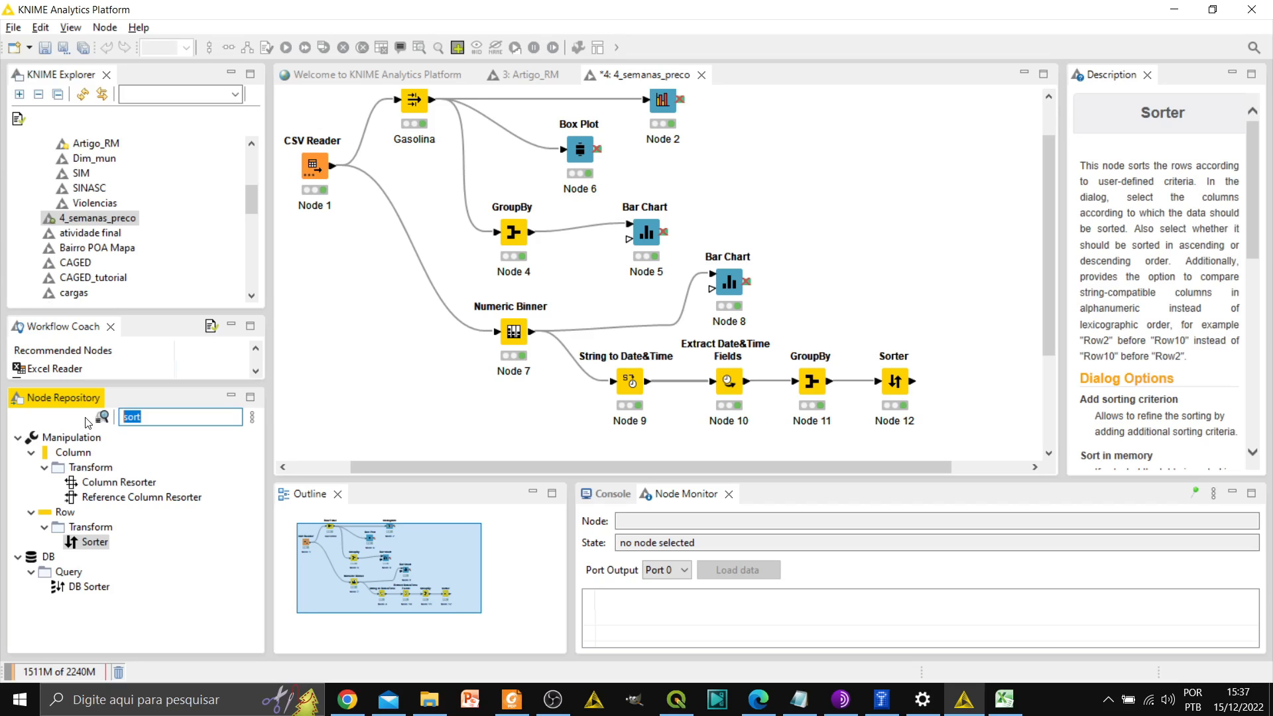
key(BackSpace)
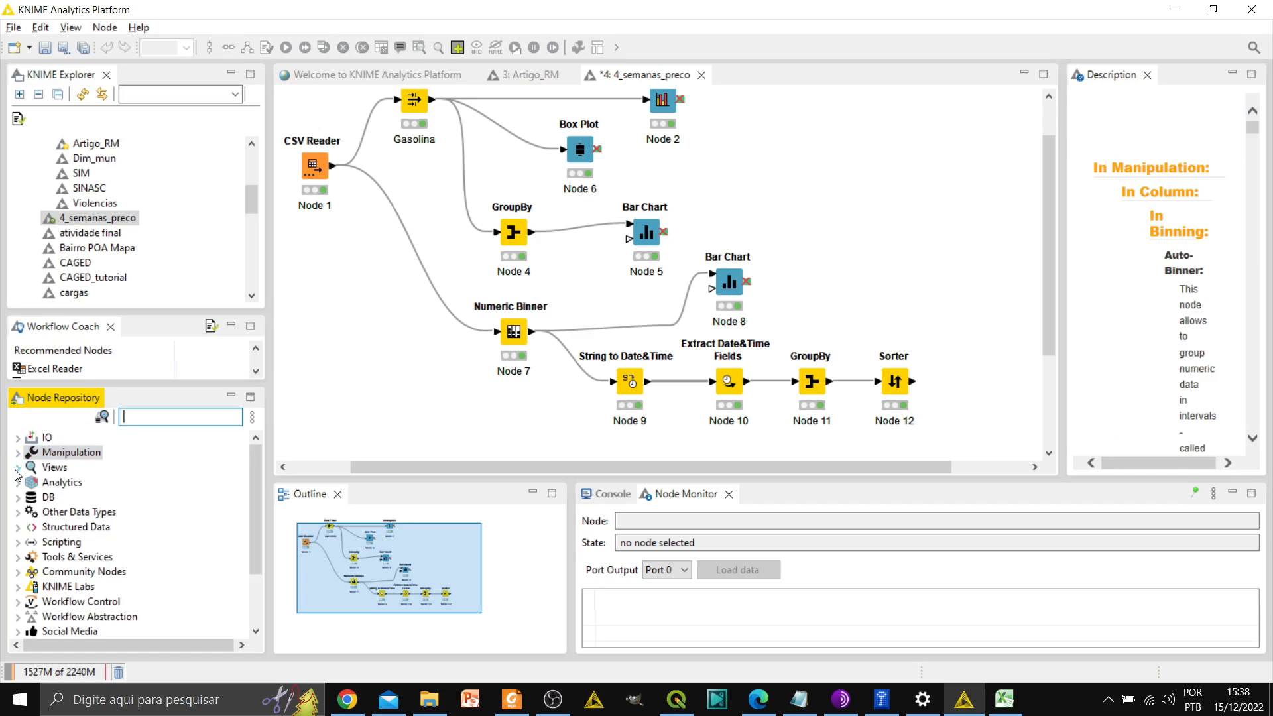
click(16, 469)
click(30, 483)
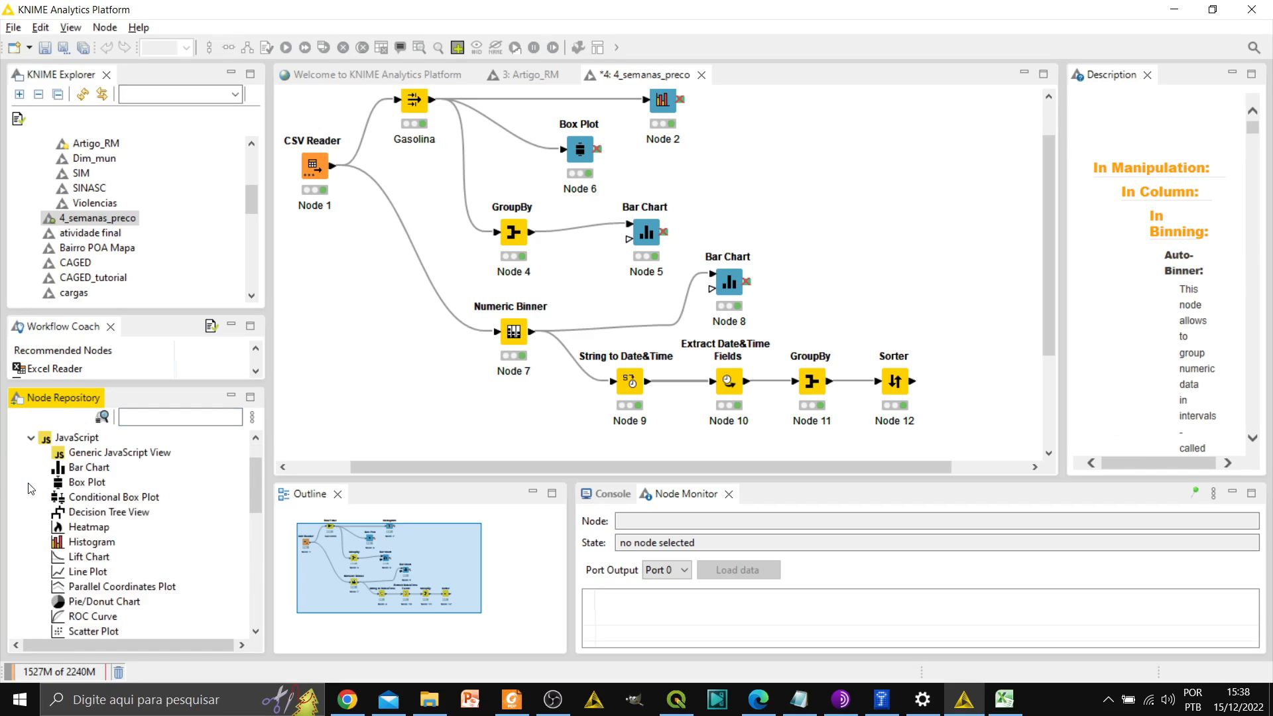
click(87, 572)
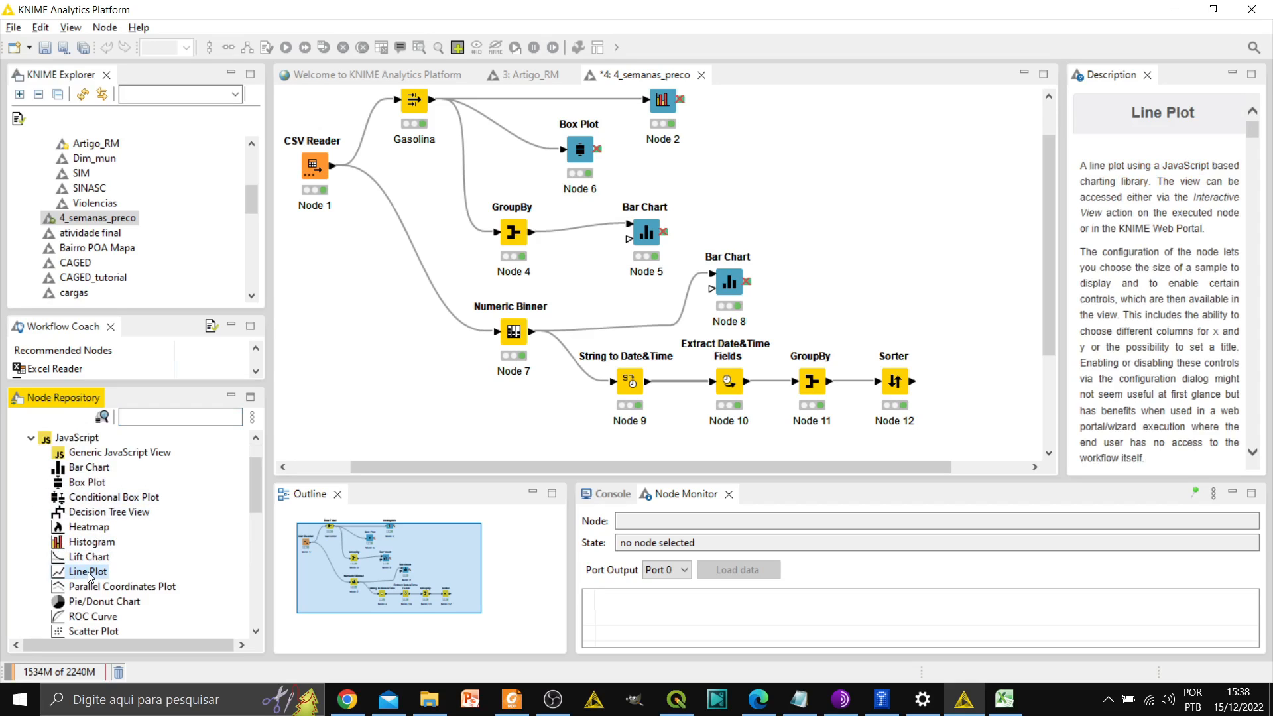
drag(93, 574, 992, 388)
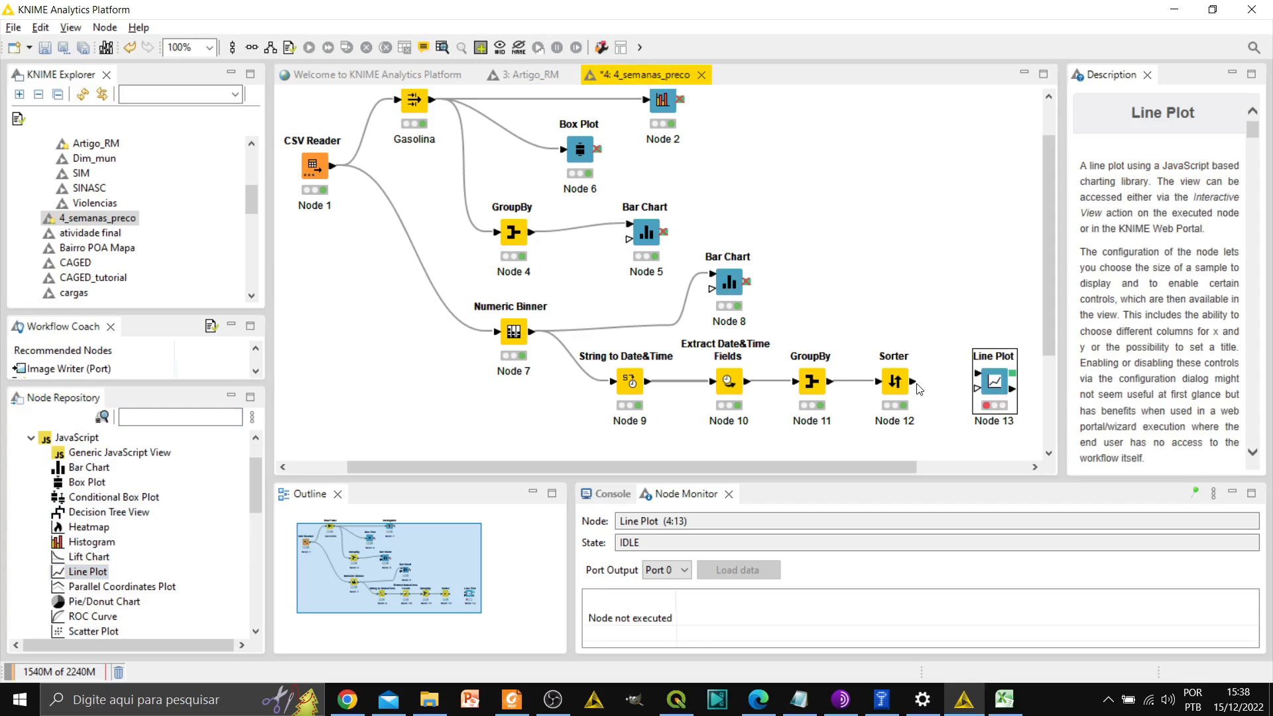
drag(915, 385, 992, 384)
Step: Configure the Line Plot with Day of week (name) on the x-axis and only Count(Data da Coleta) on the y-axis
double_click(993, 385)
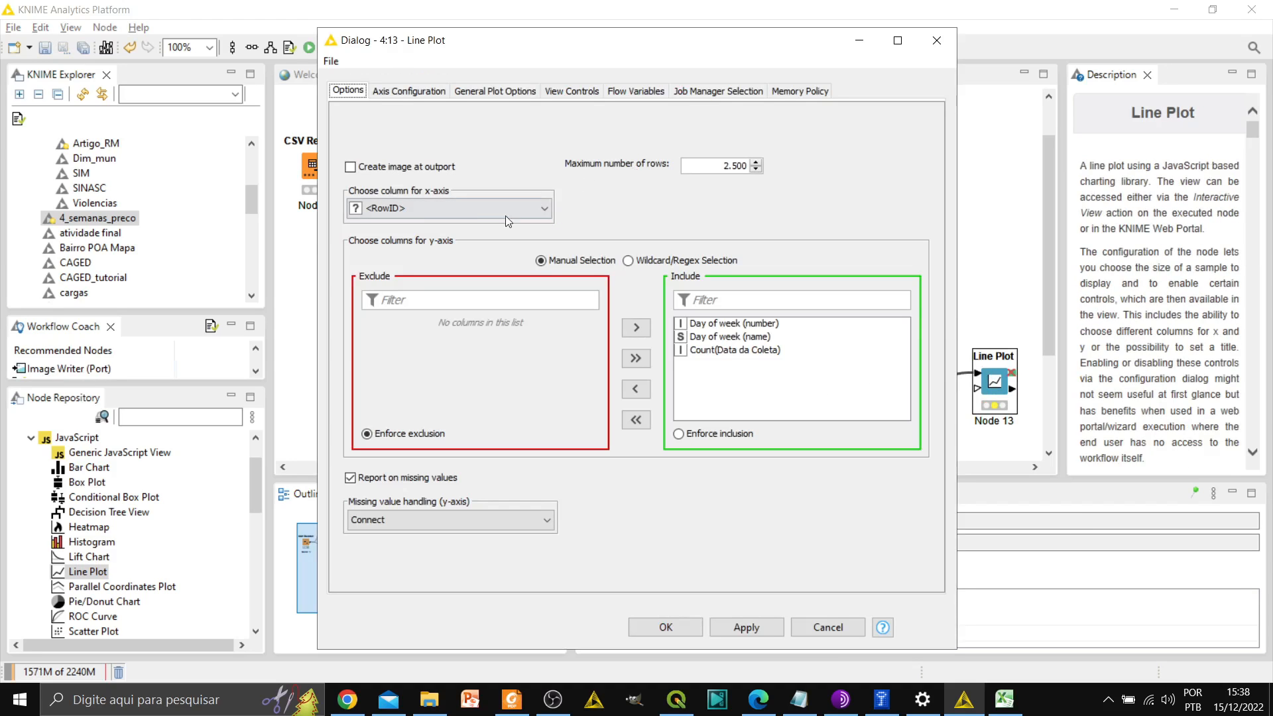
click(418, 212)
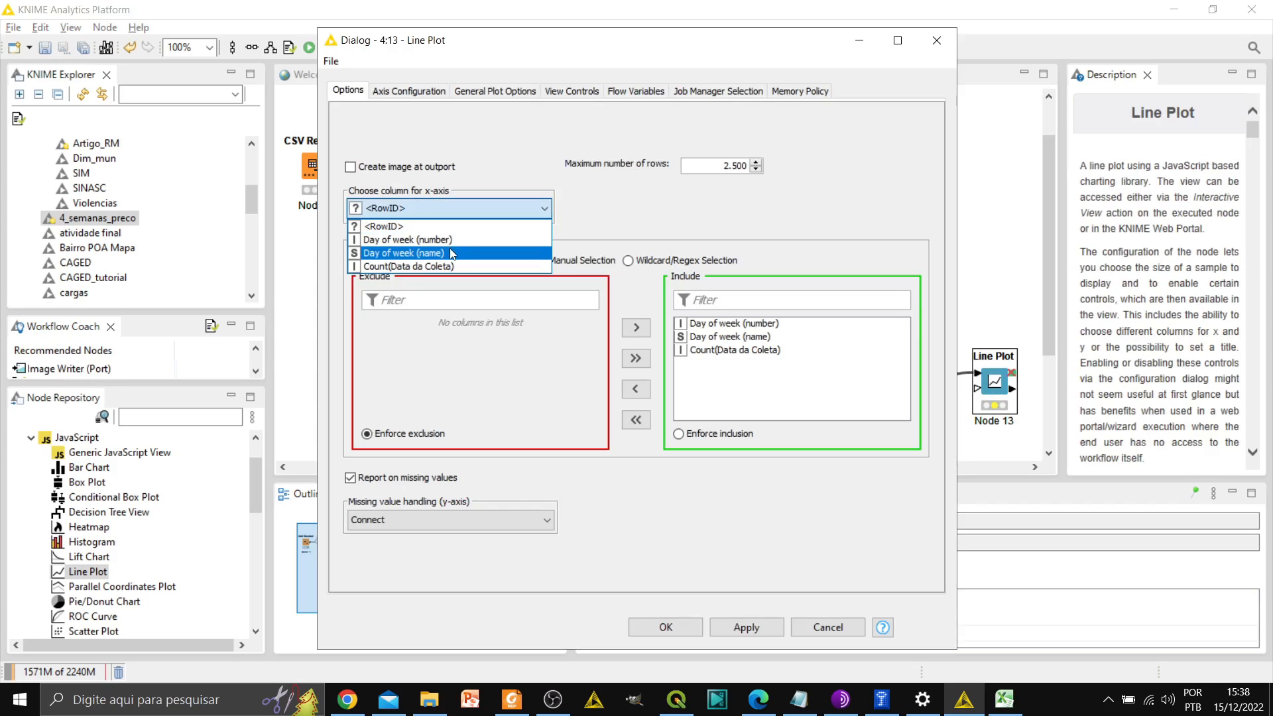
click(407, 254)
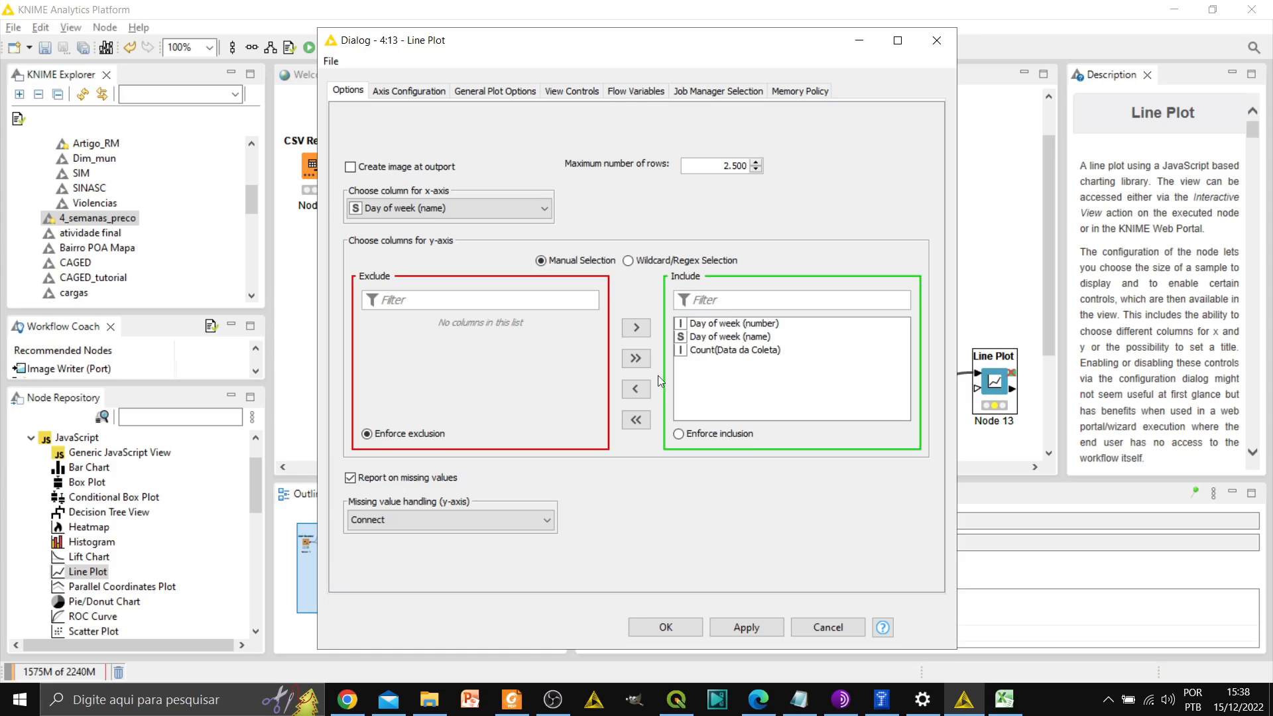
click(634, 419)
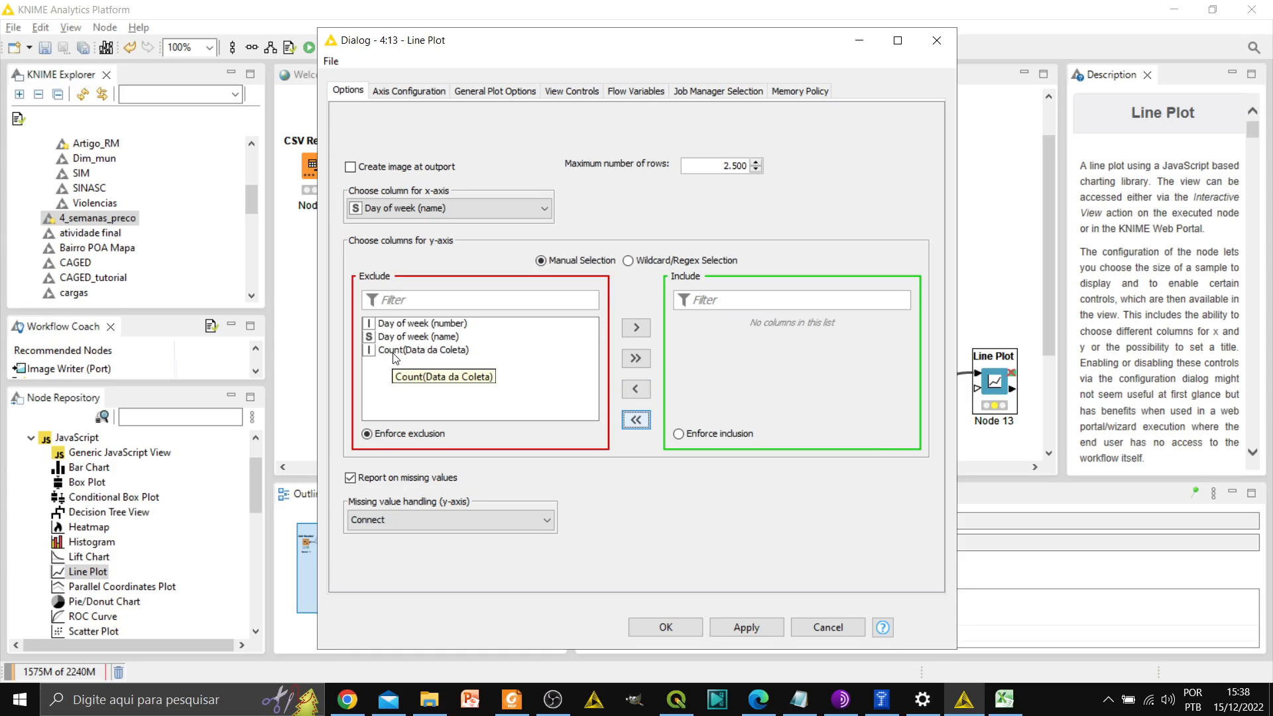
double_click(462, 350)
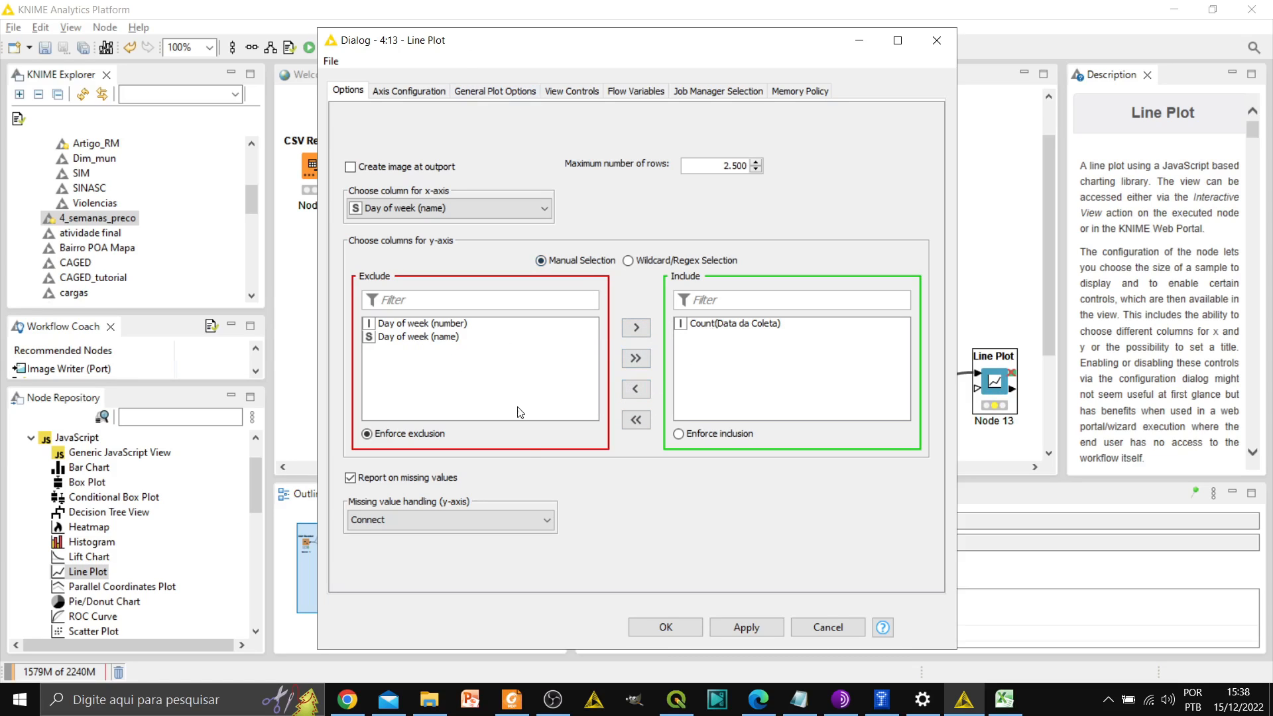
click(666, 628)
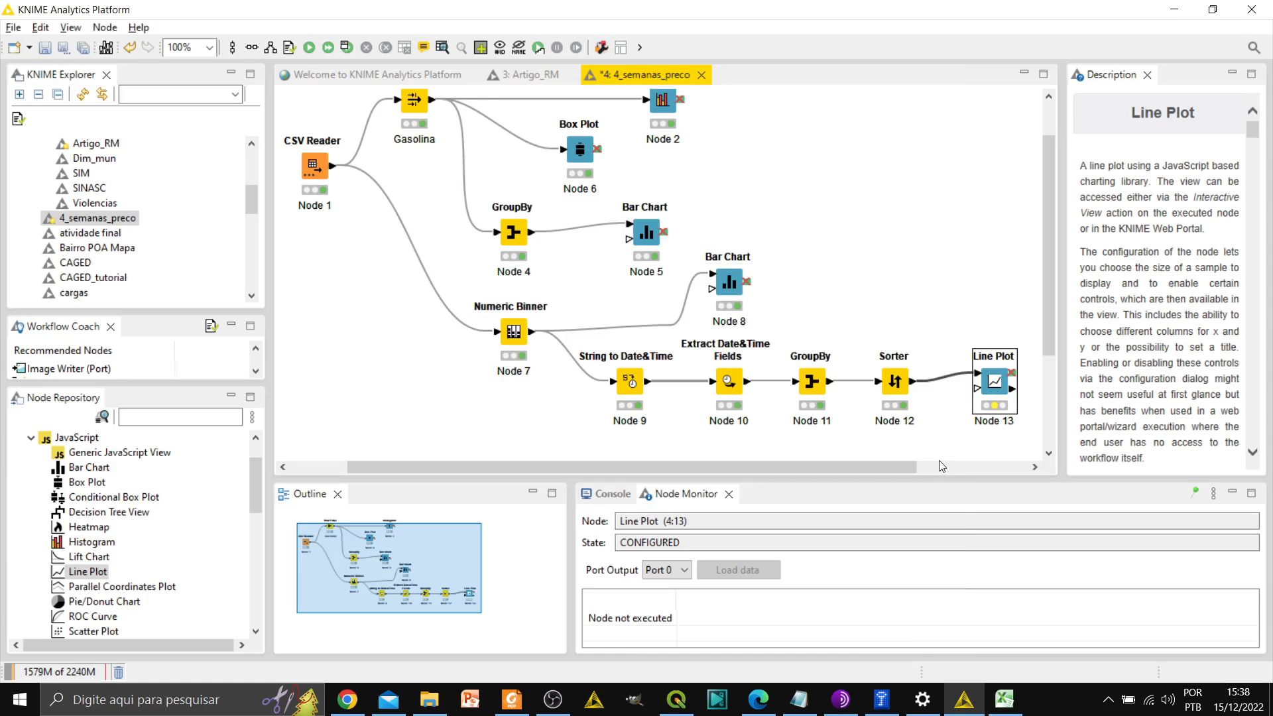
Step: Execute the Line Plot node and view its chart of collections per weekday
right_click(988, 388)
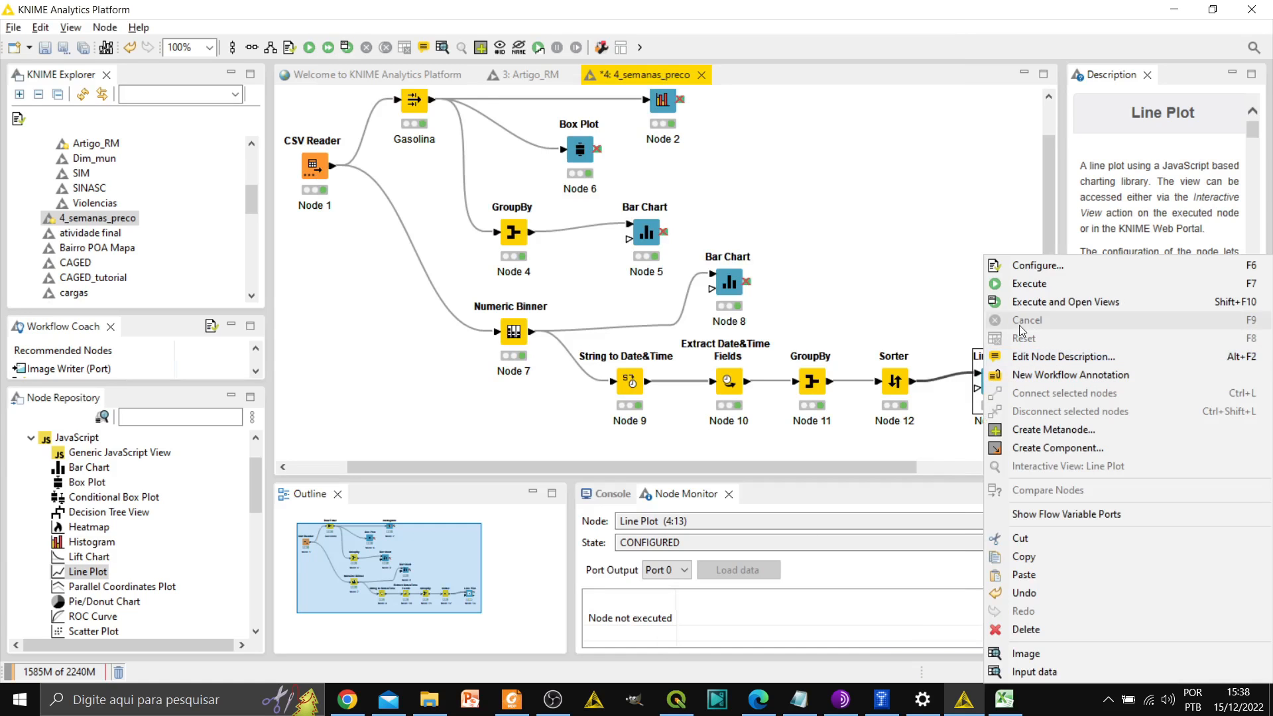
click(1023, 303)
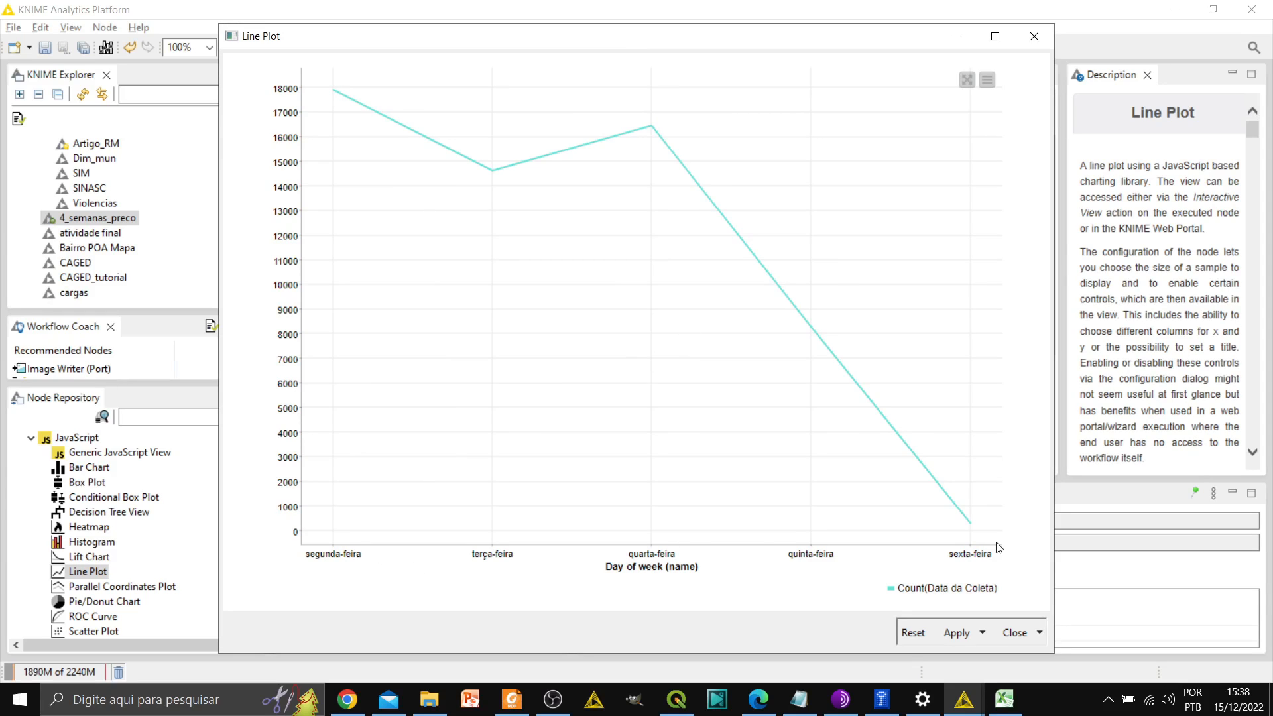
drag(851, 38, 779, 35)
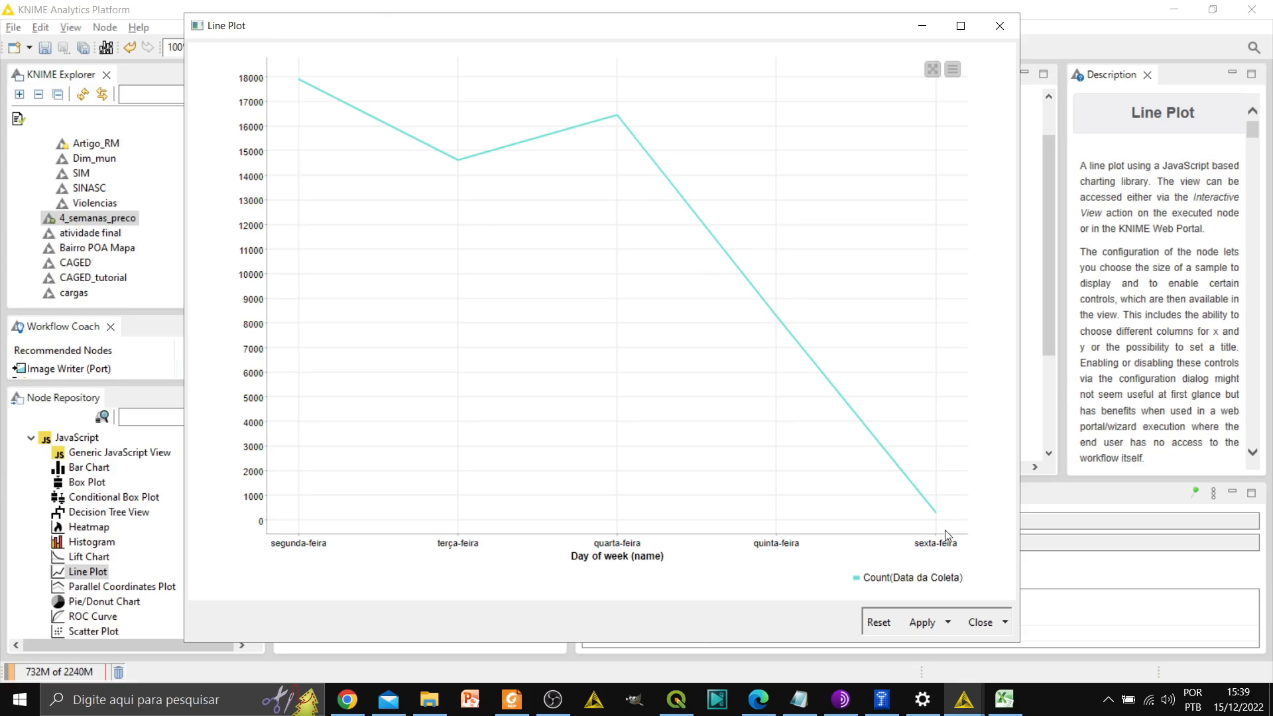
click(1011, 34)
Step: Add a JavaScript Bar Chart node above the Line Plot and connect the Sorter output to it
drag(89, 466, 992, 296)
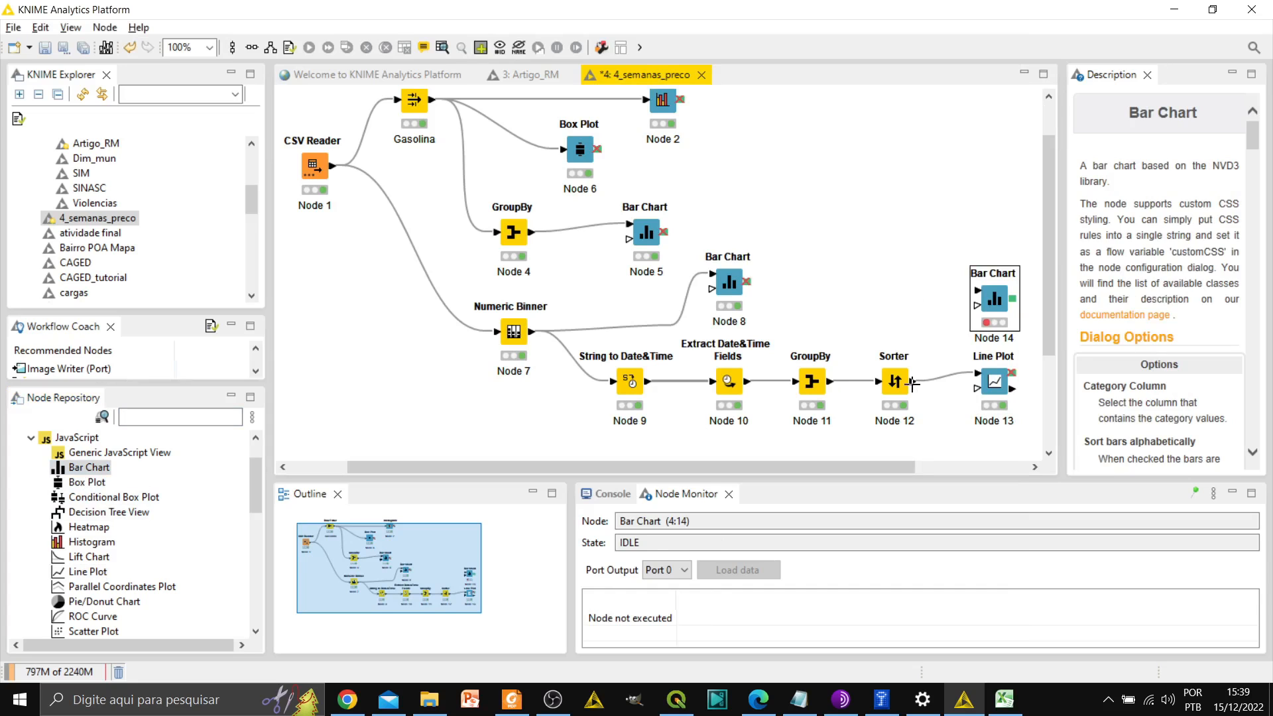
drag(914, 385, 929, 291)
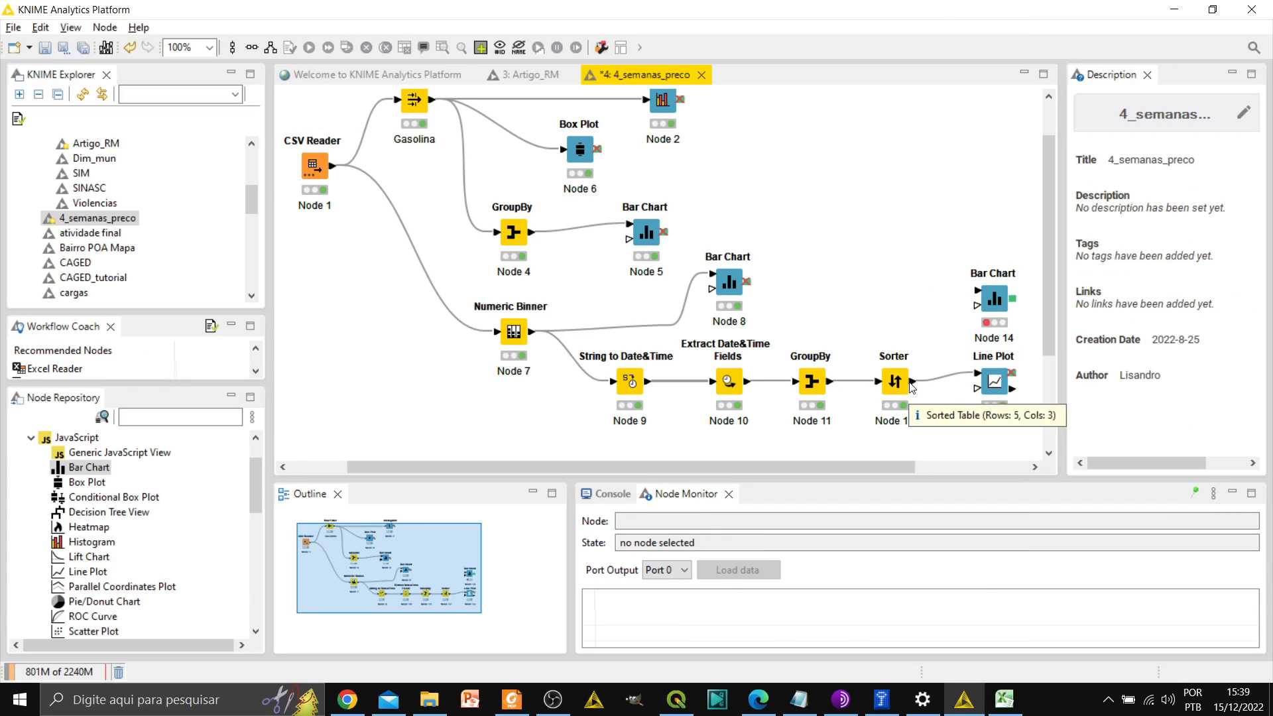
drag(917, 381, 977, 290)
Step: Configure the new Bar Chart with Day of week (name) as category and Sum aggregation of only Count(Data da Coleta)
double_click(994, 299)
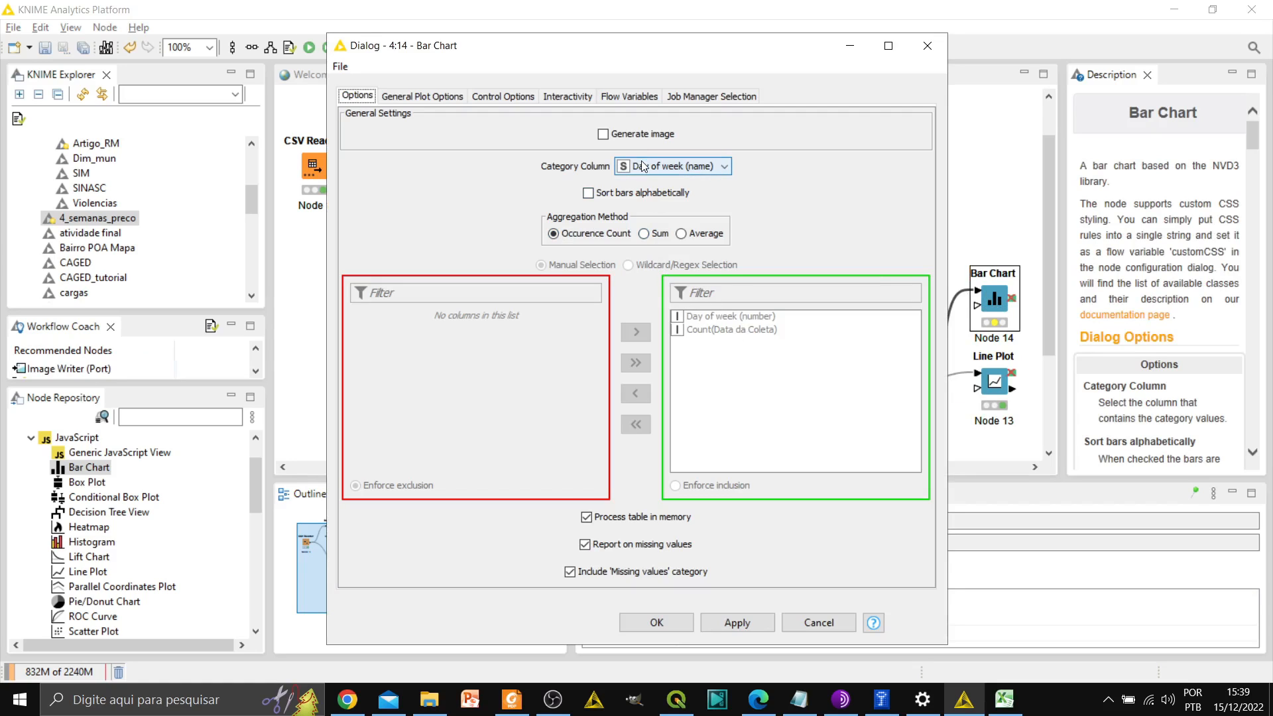
click(669, 170)
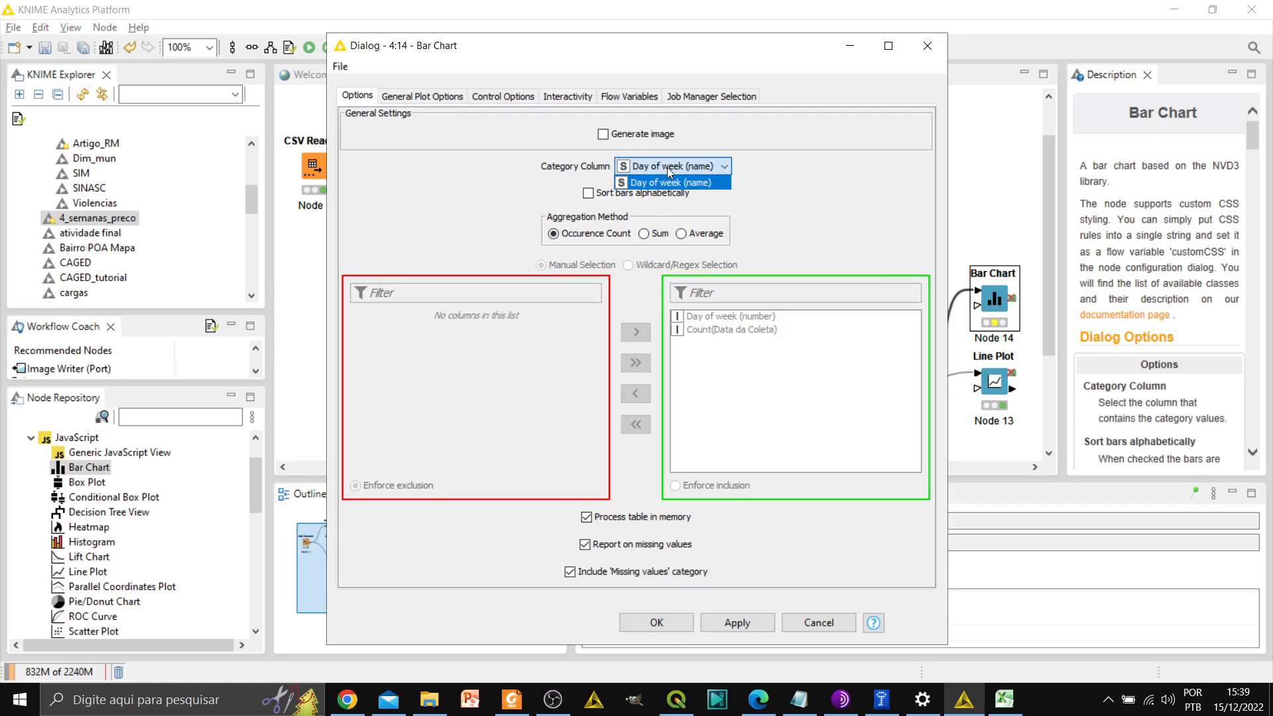
click(670, 172)
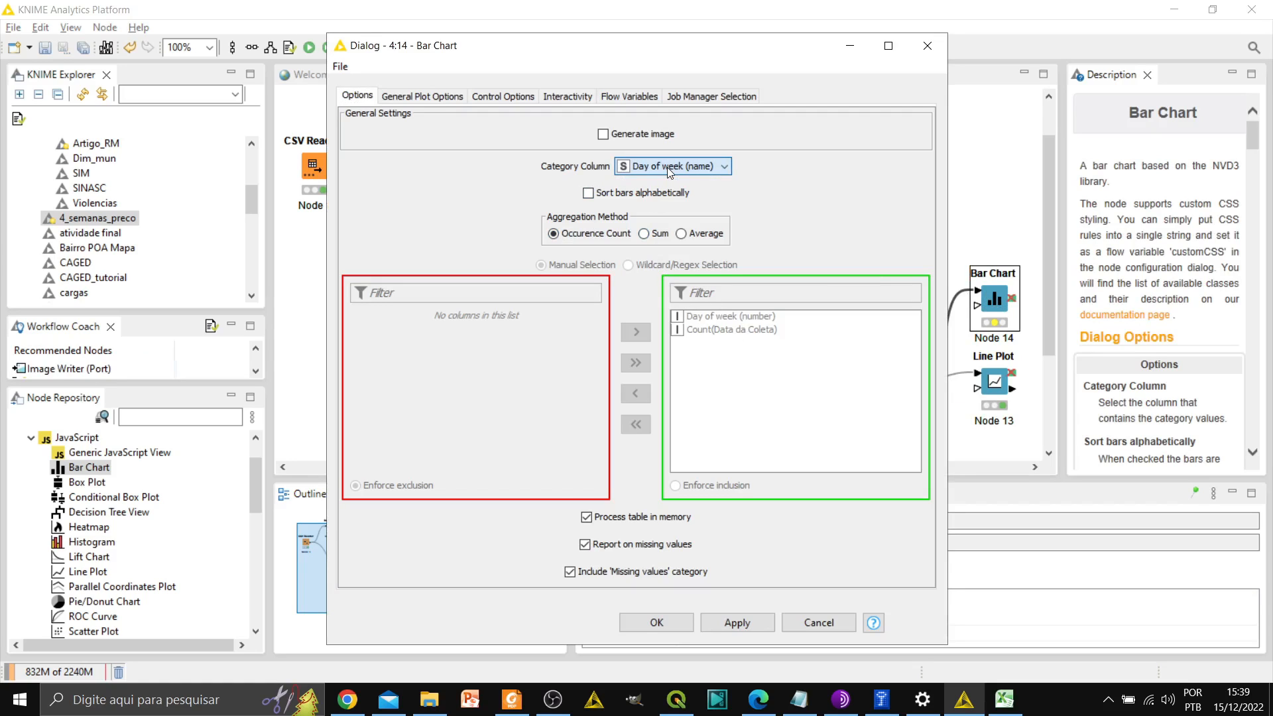
click(643, 235)
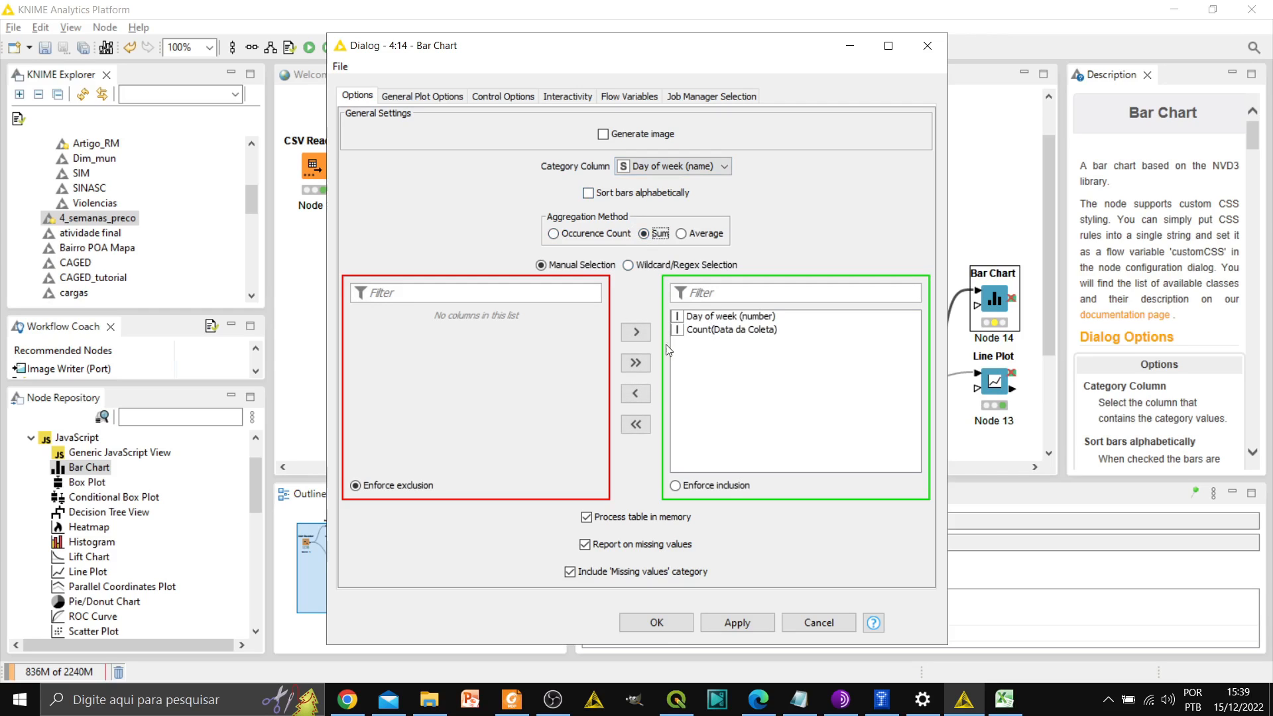
click(635, 425)
double_click(383, 330)
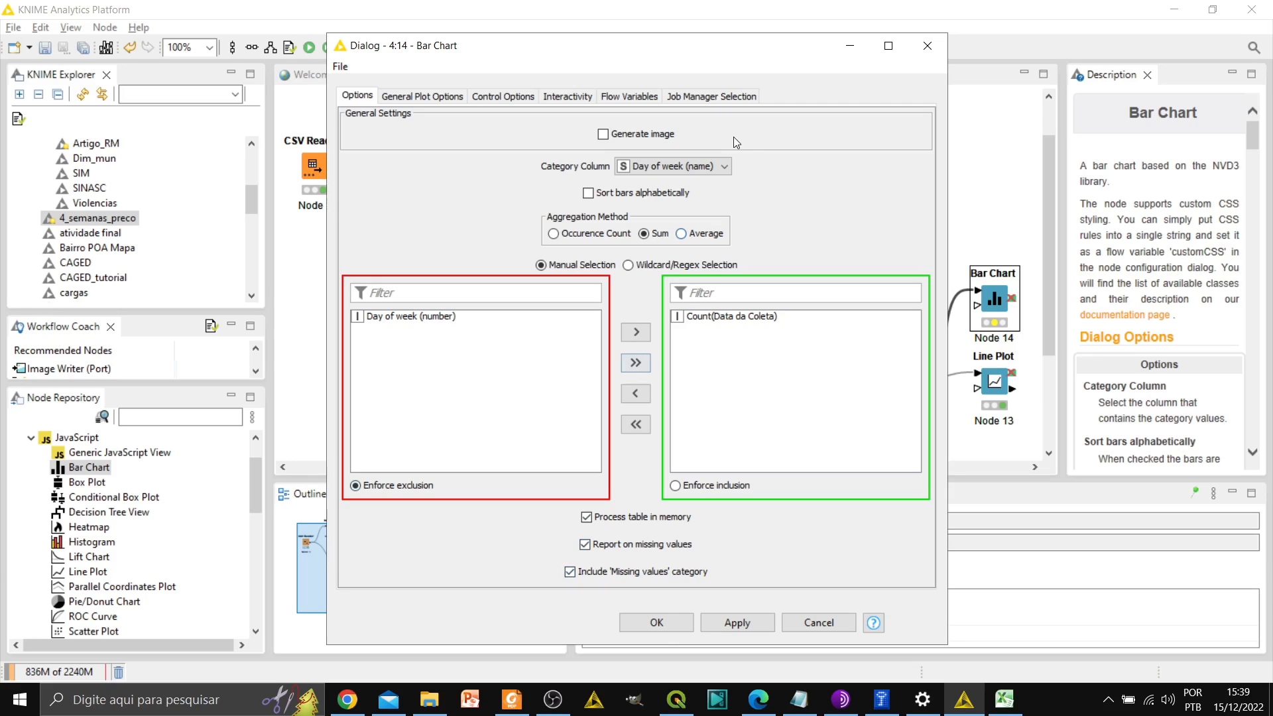
click(641, 622)
Step: Execute the new Bar Chart node and view its chart of collections per weekday
right_click(995, 300)
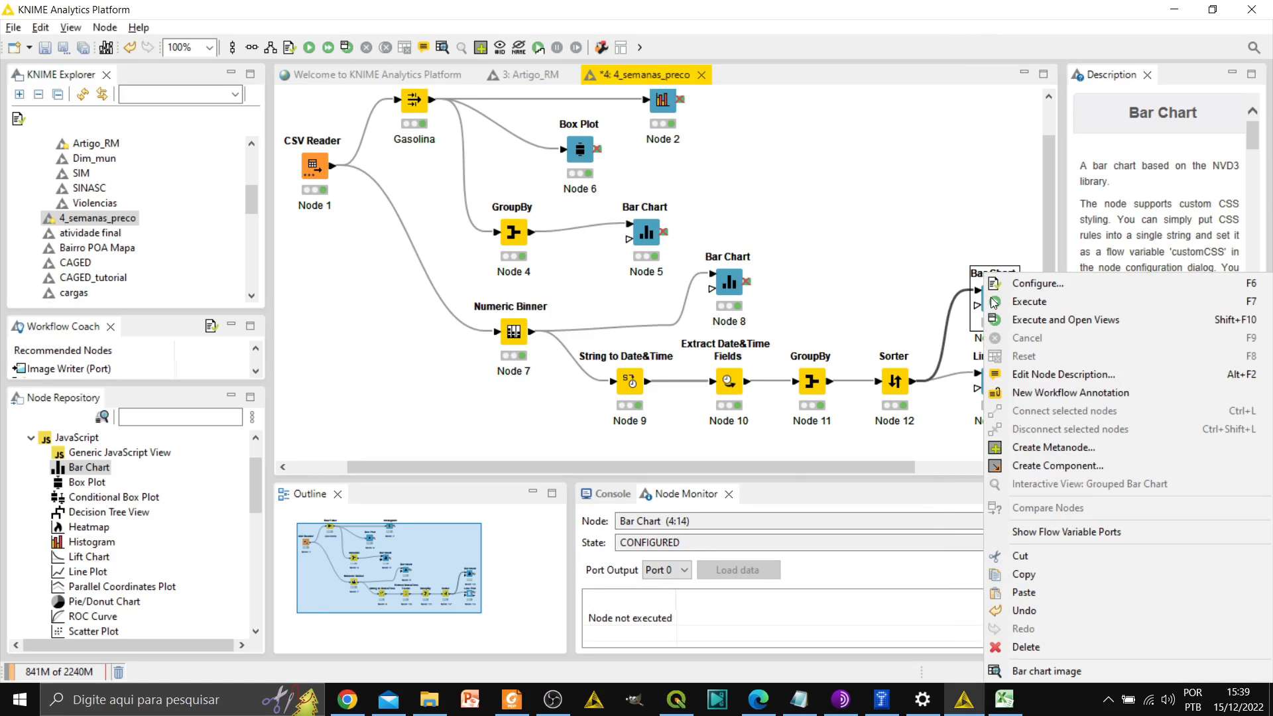
click(1040, 322)
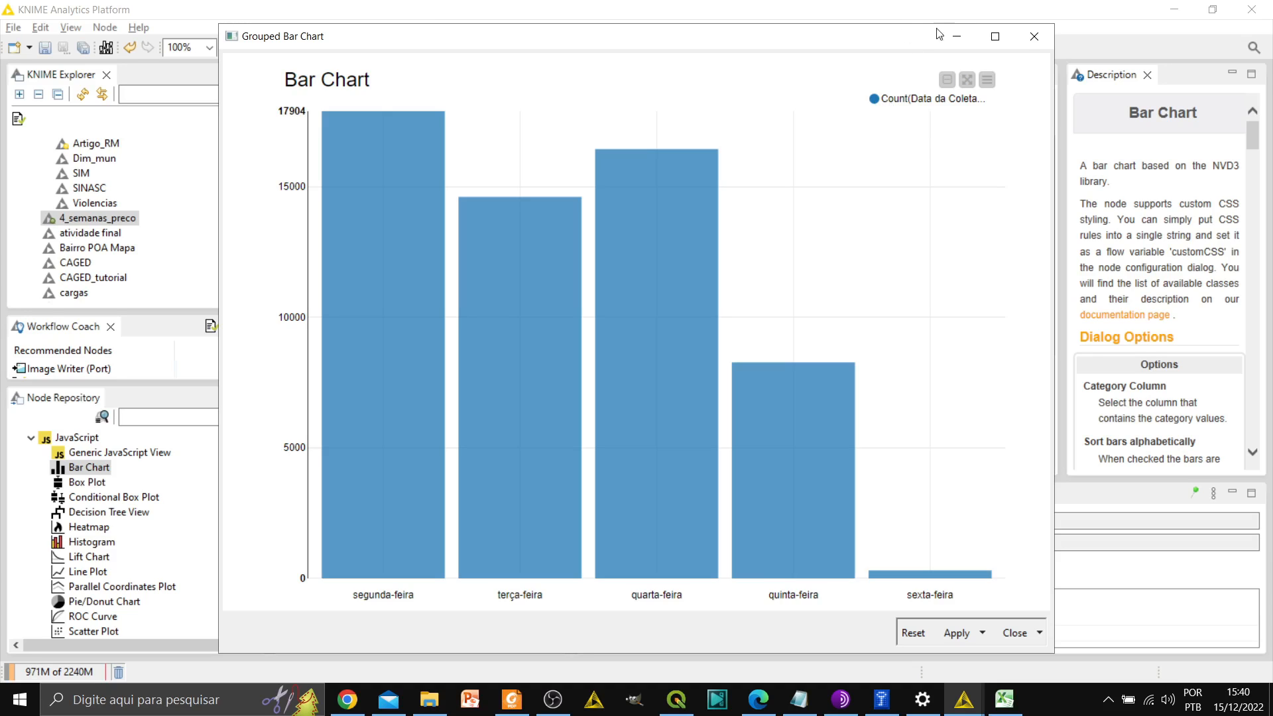
click(1034, 37)
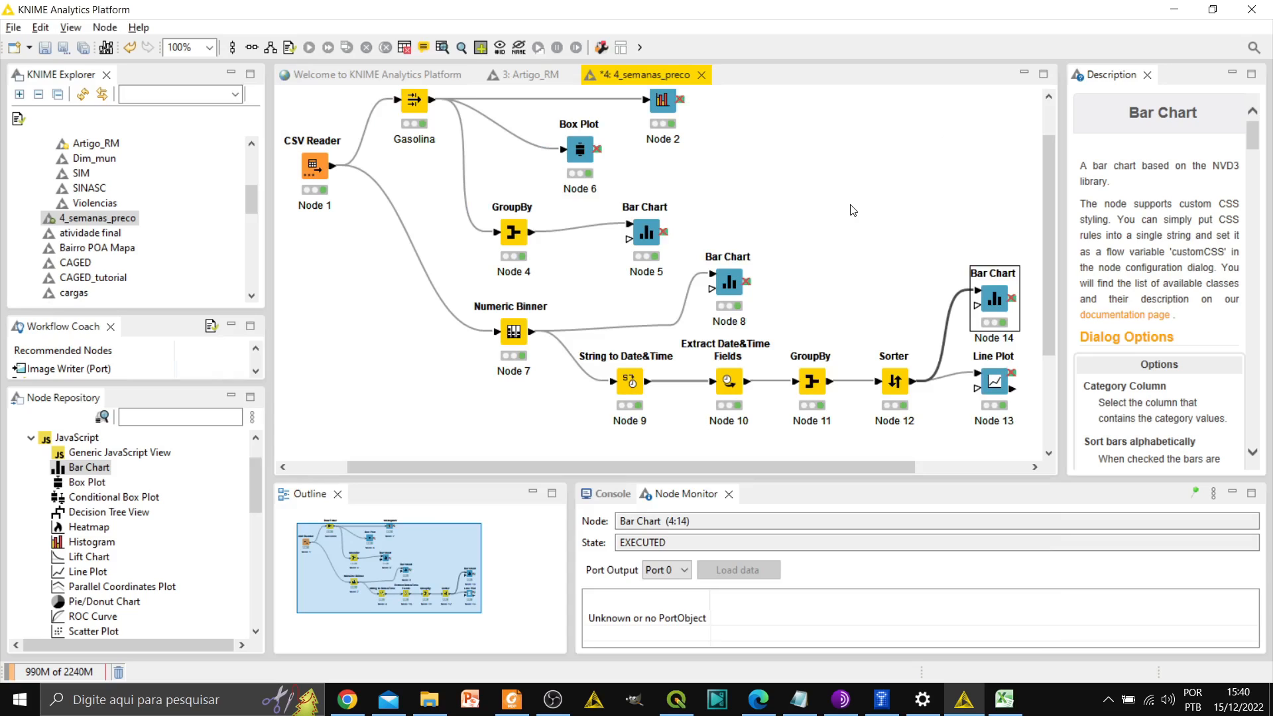